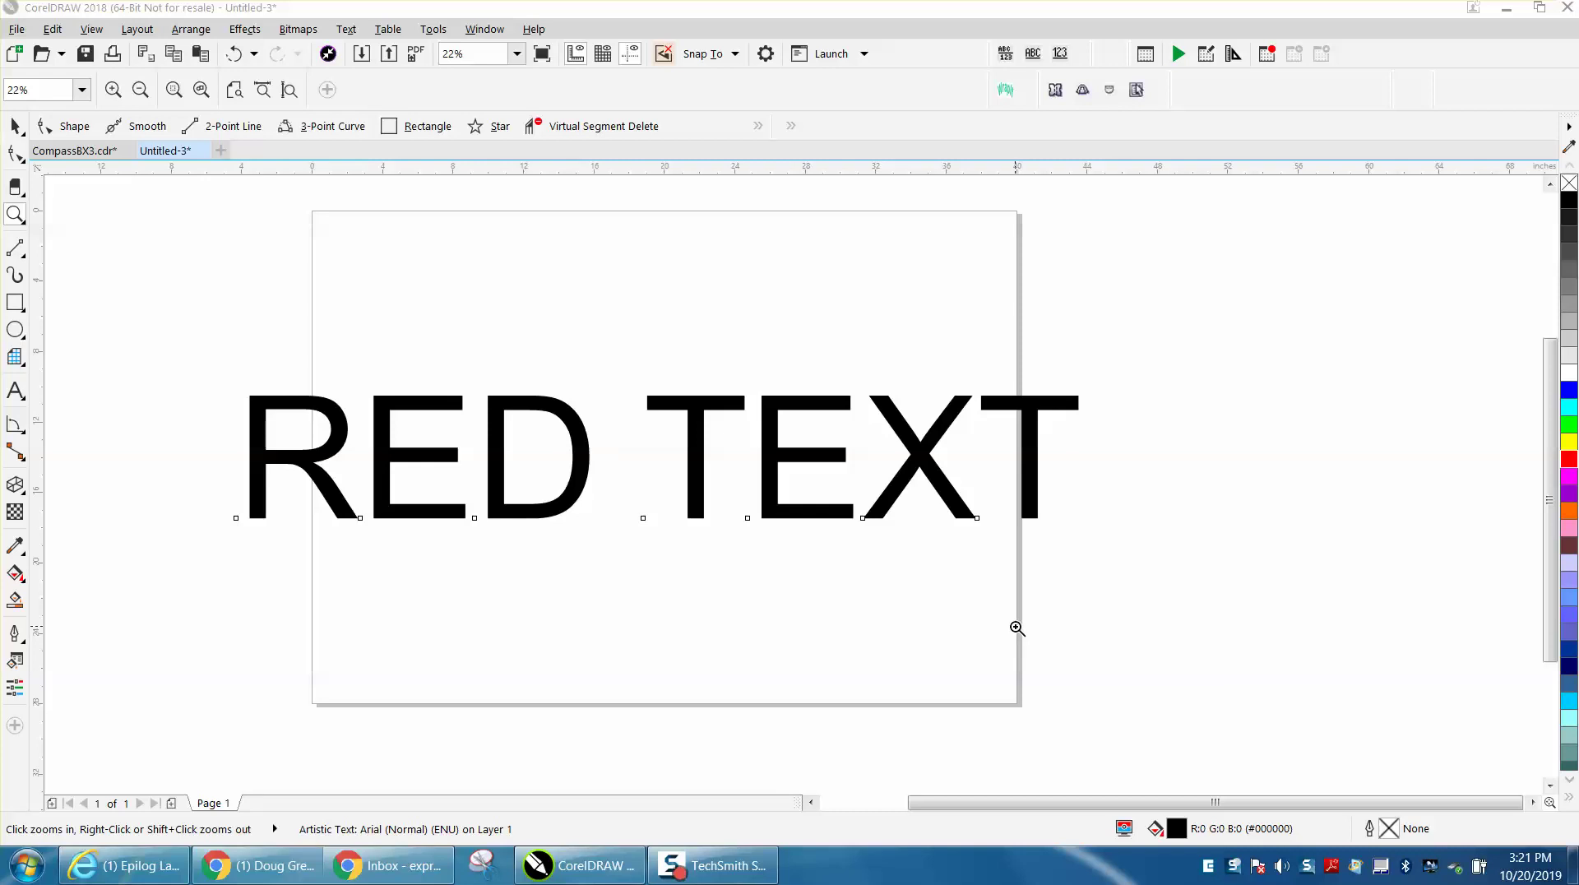
- Select the RED TEXT object and change its fill from black to red
click(17, 125)
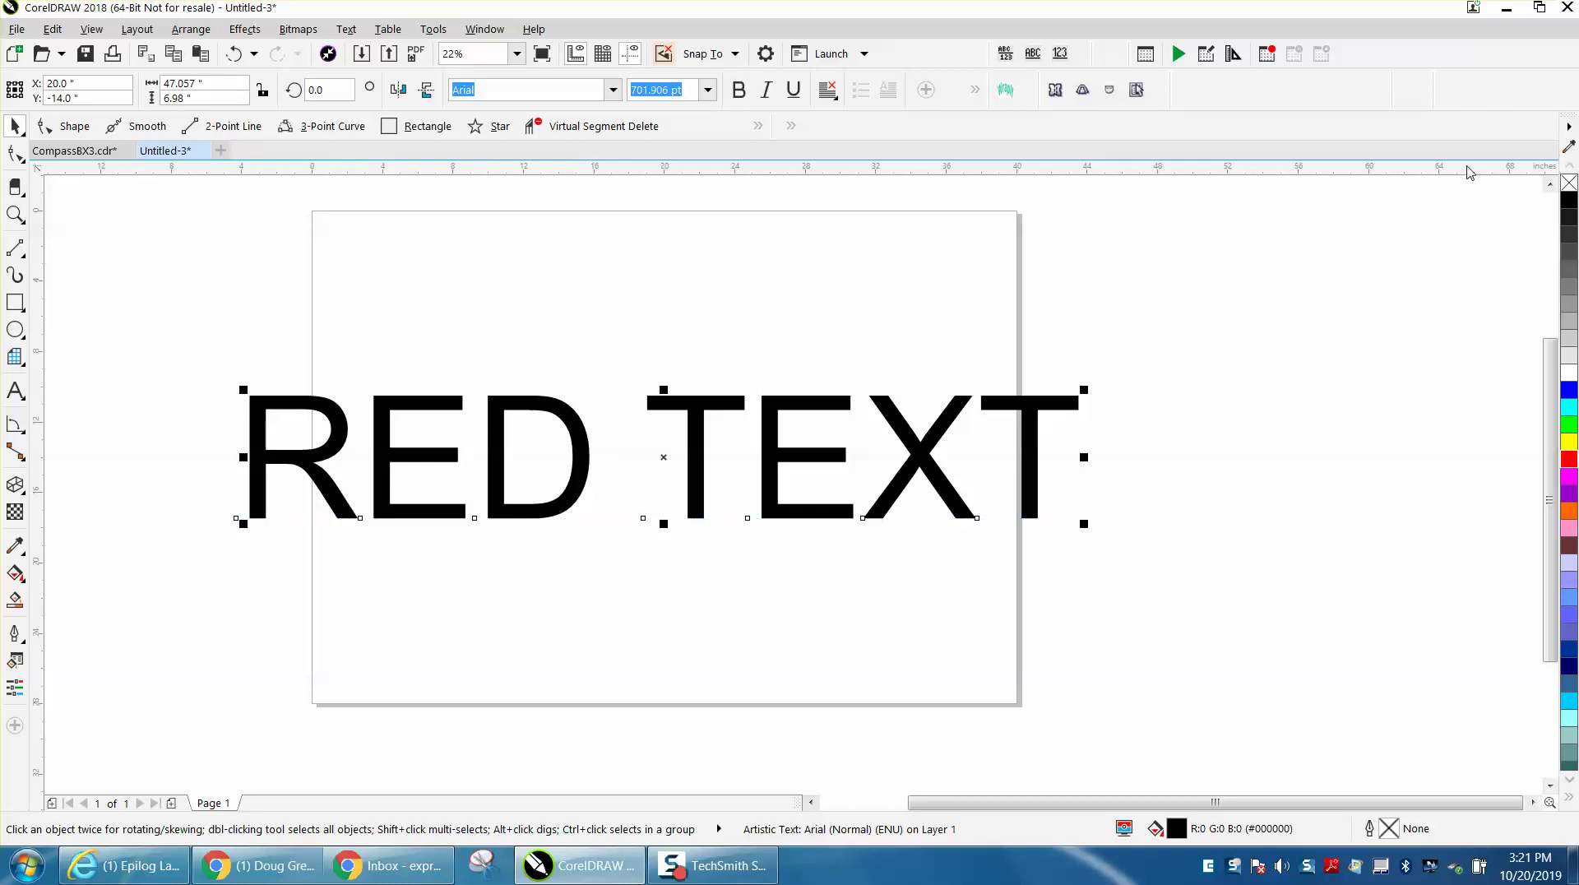
click(1569, 459)
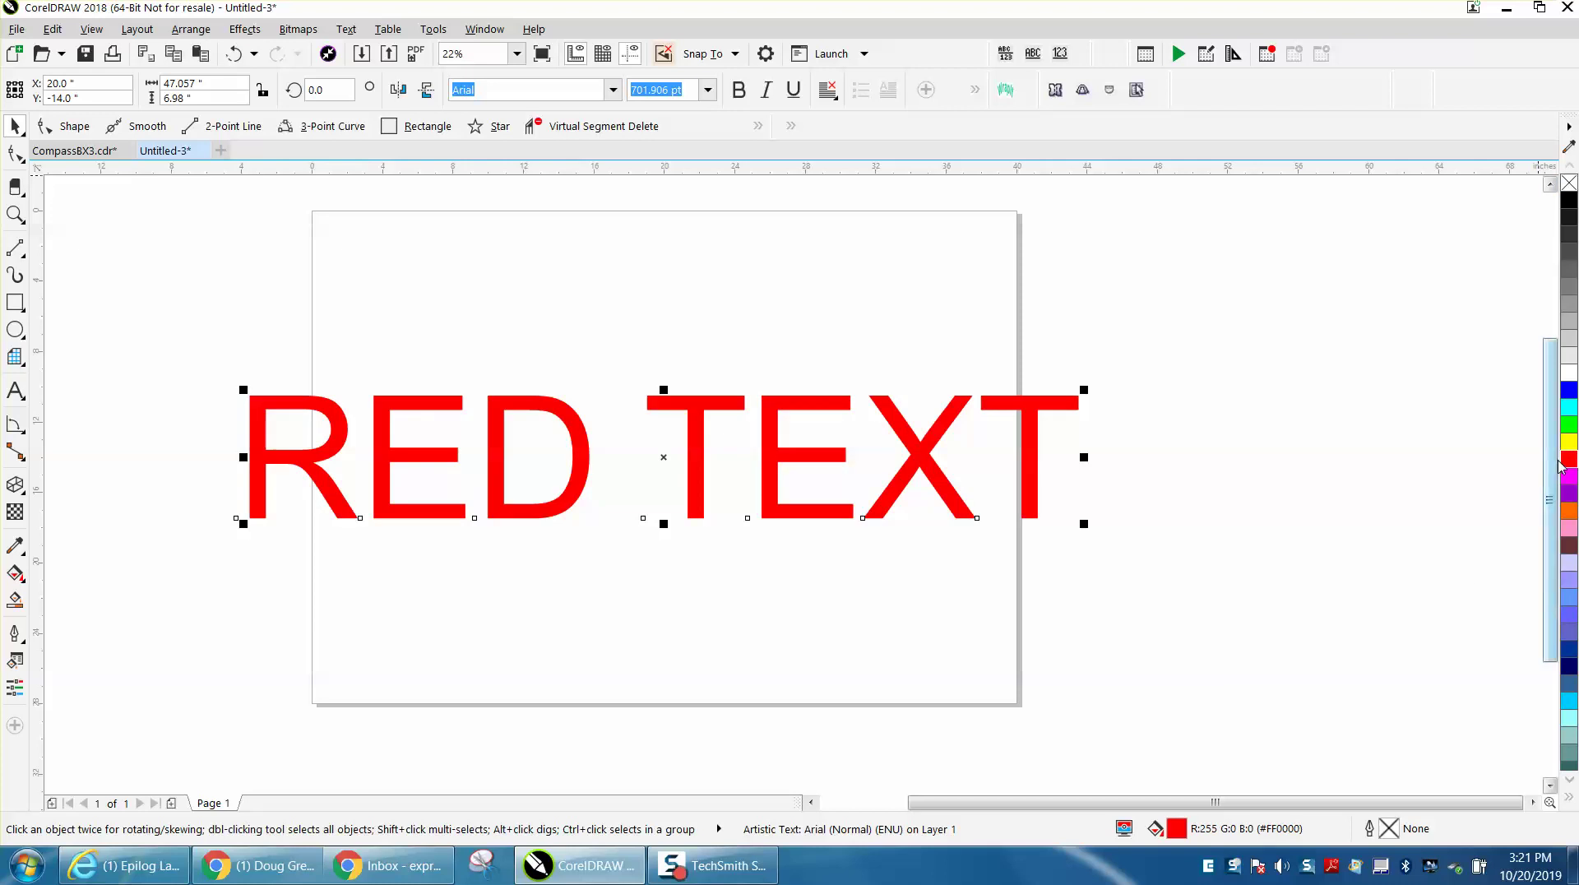
- Try No Fill and a red outline on RED TEXT, then undo both to keep solid red
click(1569, 182)
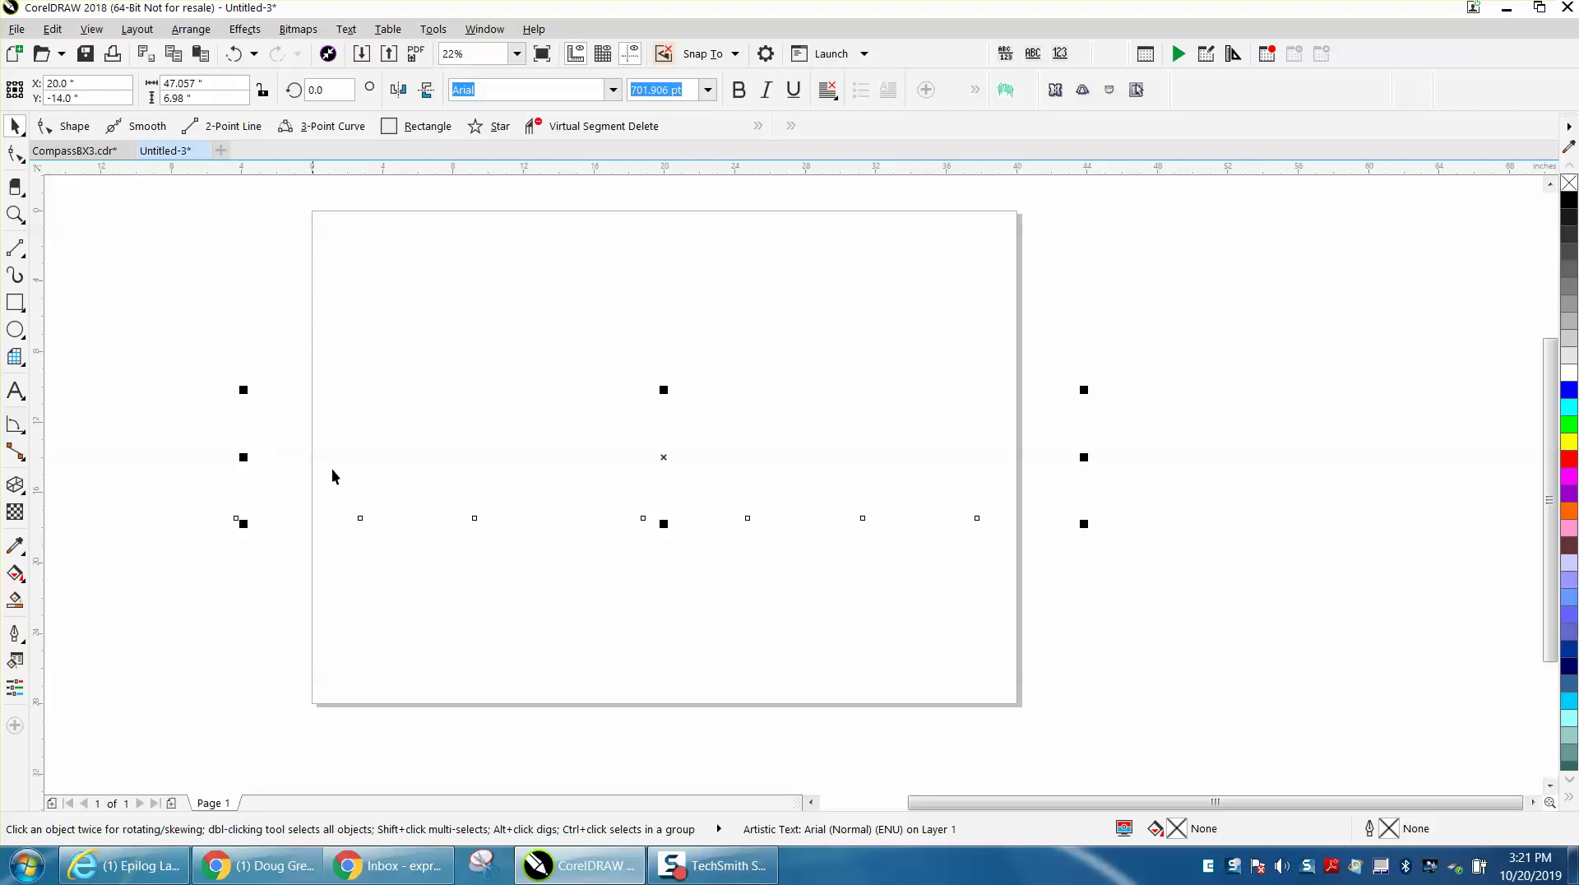
right_click(1569, 459)
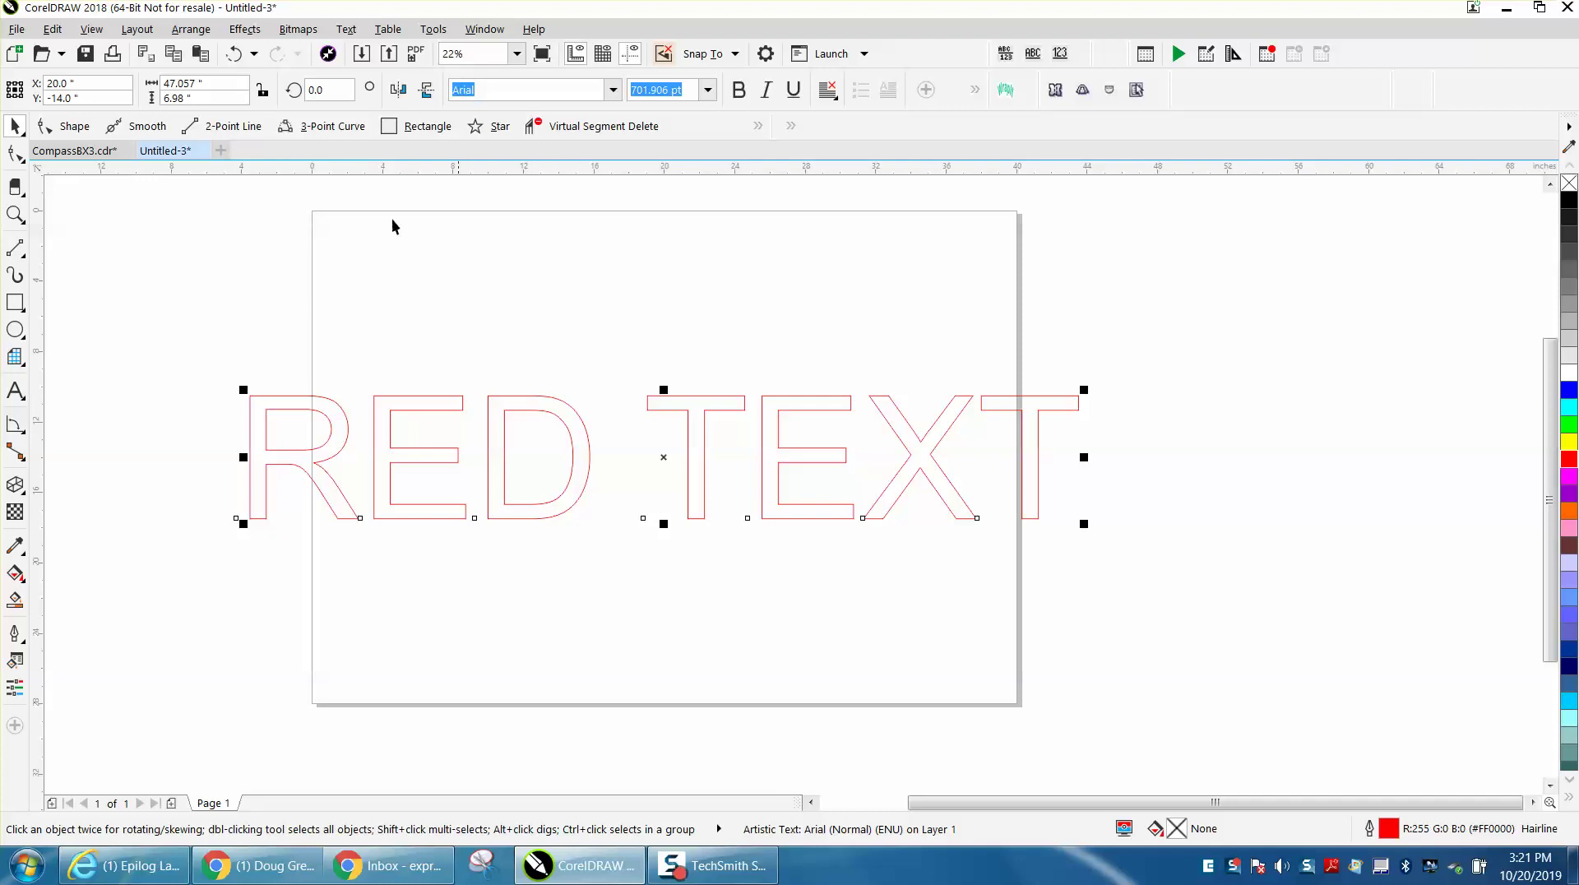
click(236, 56)
click(235, 56)
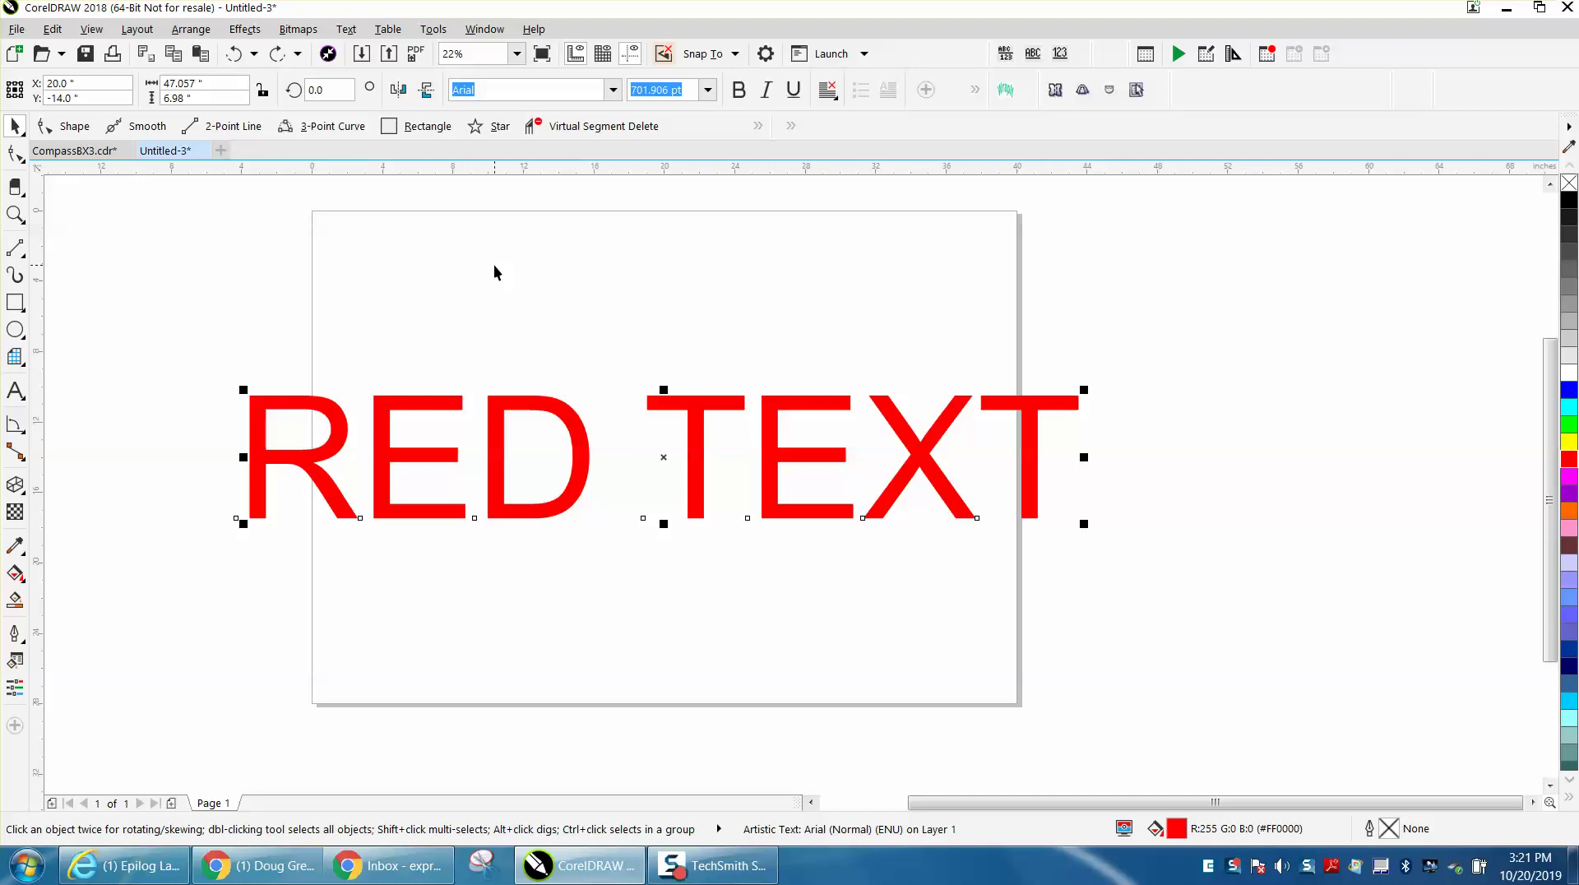
click(346, 30)
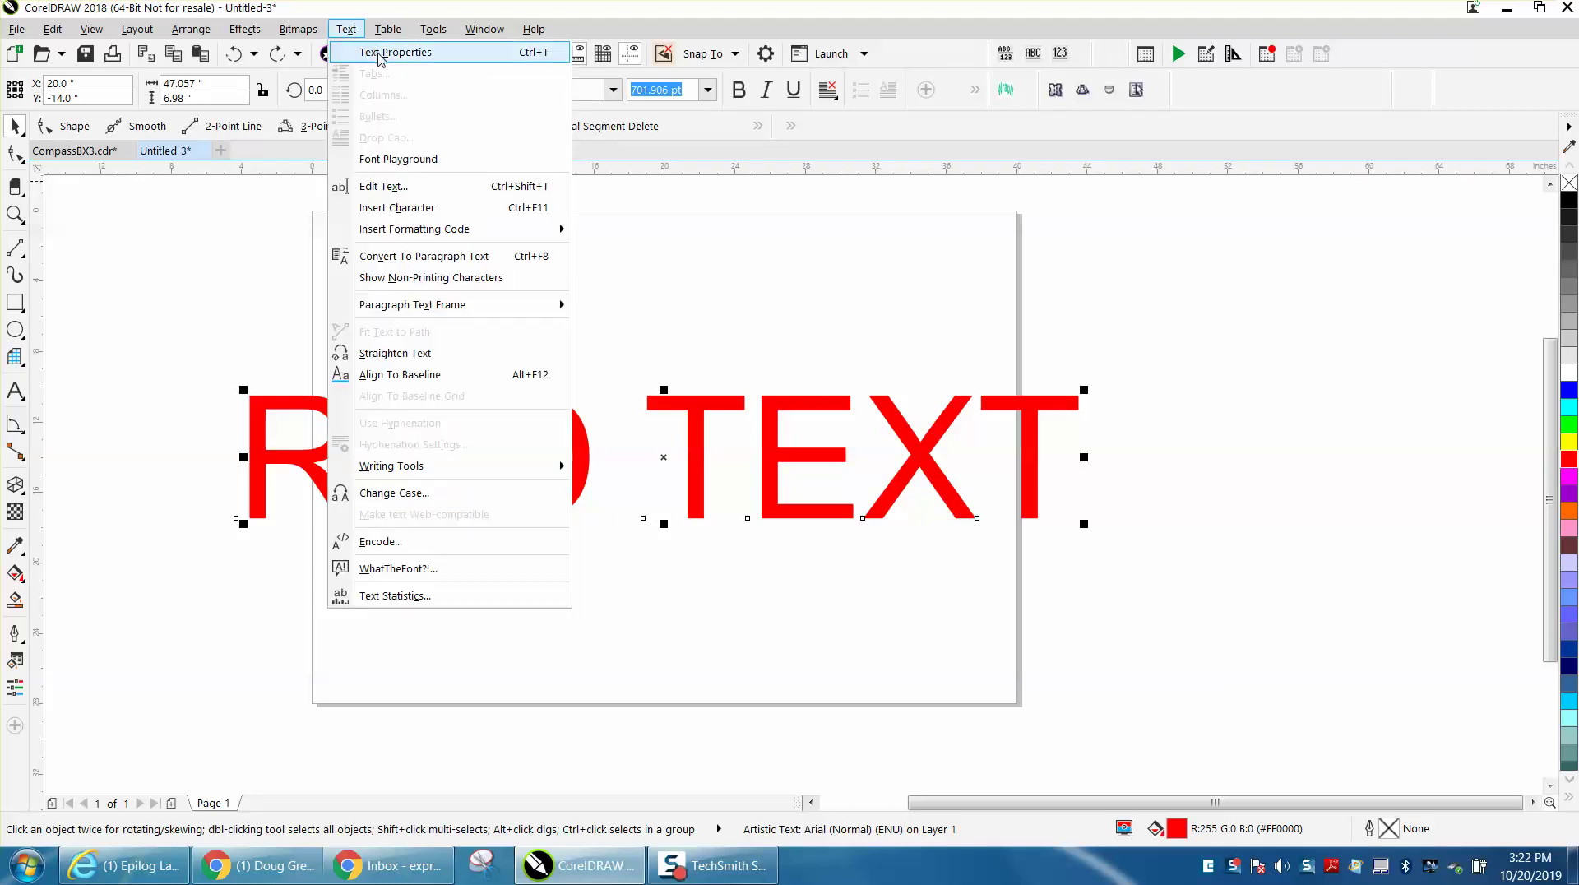
- With nothing selected, make Red uniform fill the default for new artistic and paragraph text
click(380, 53)
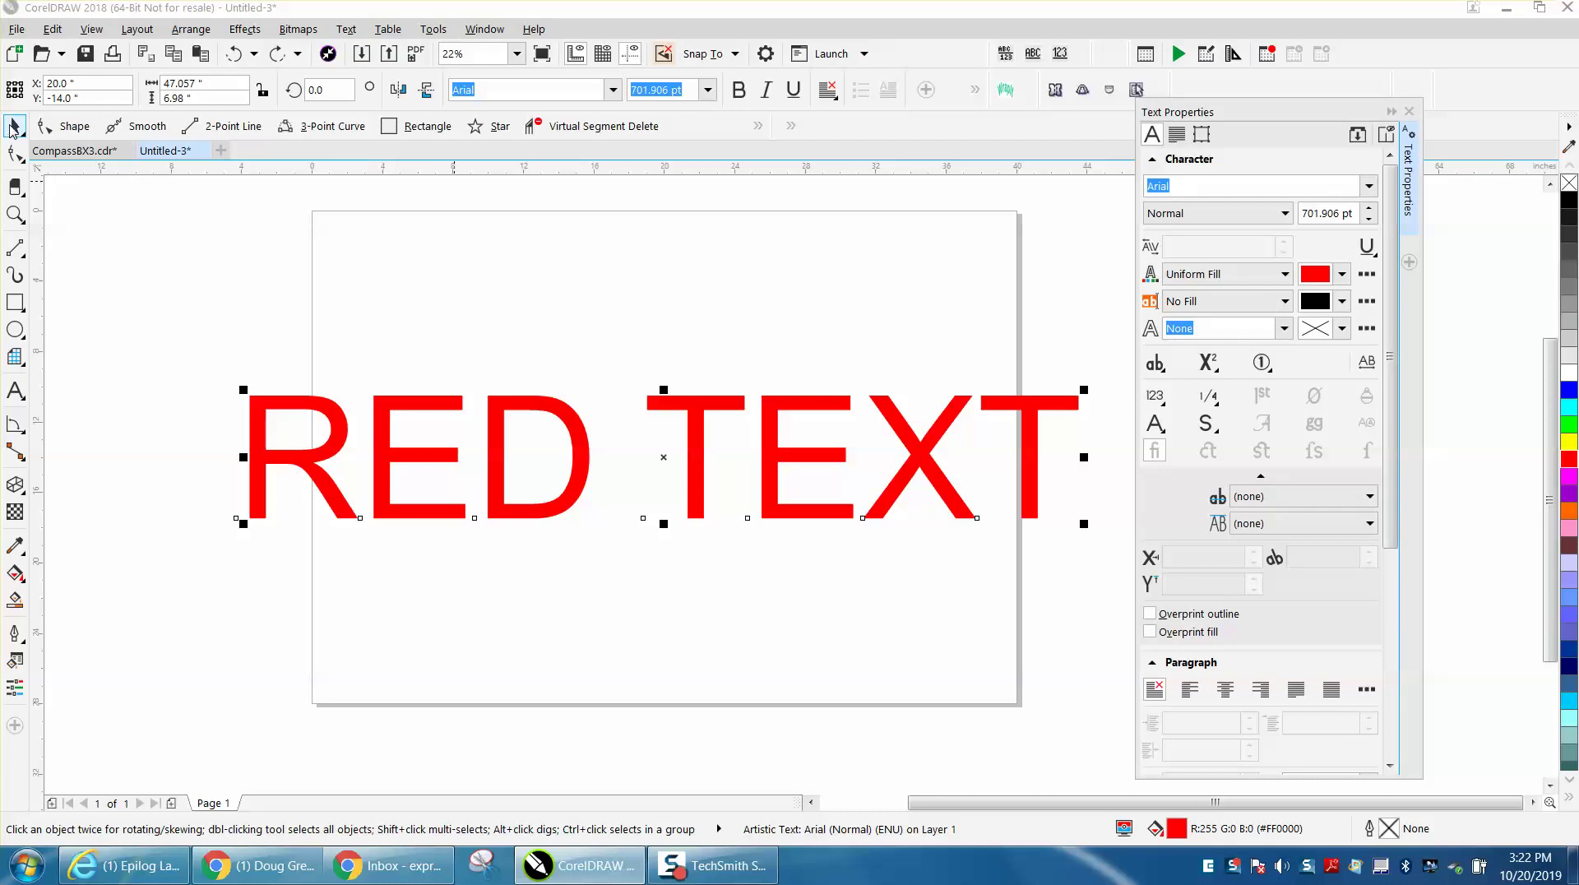
click(534, 322)
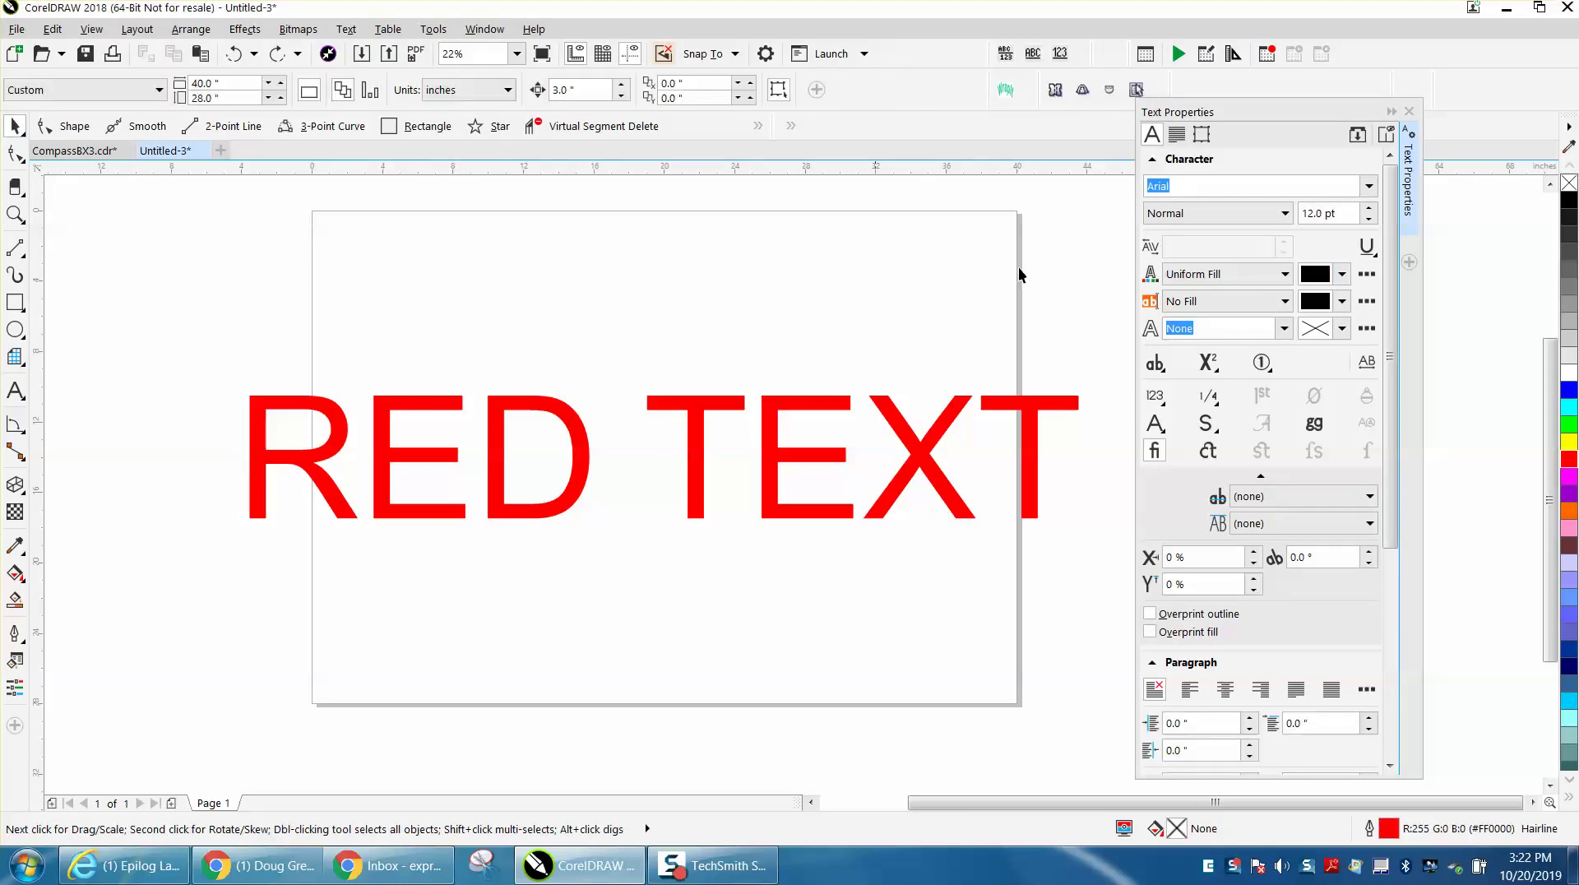
click(1283, 276)
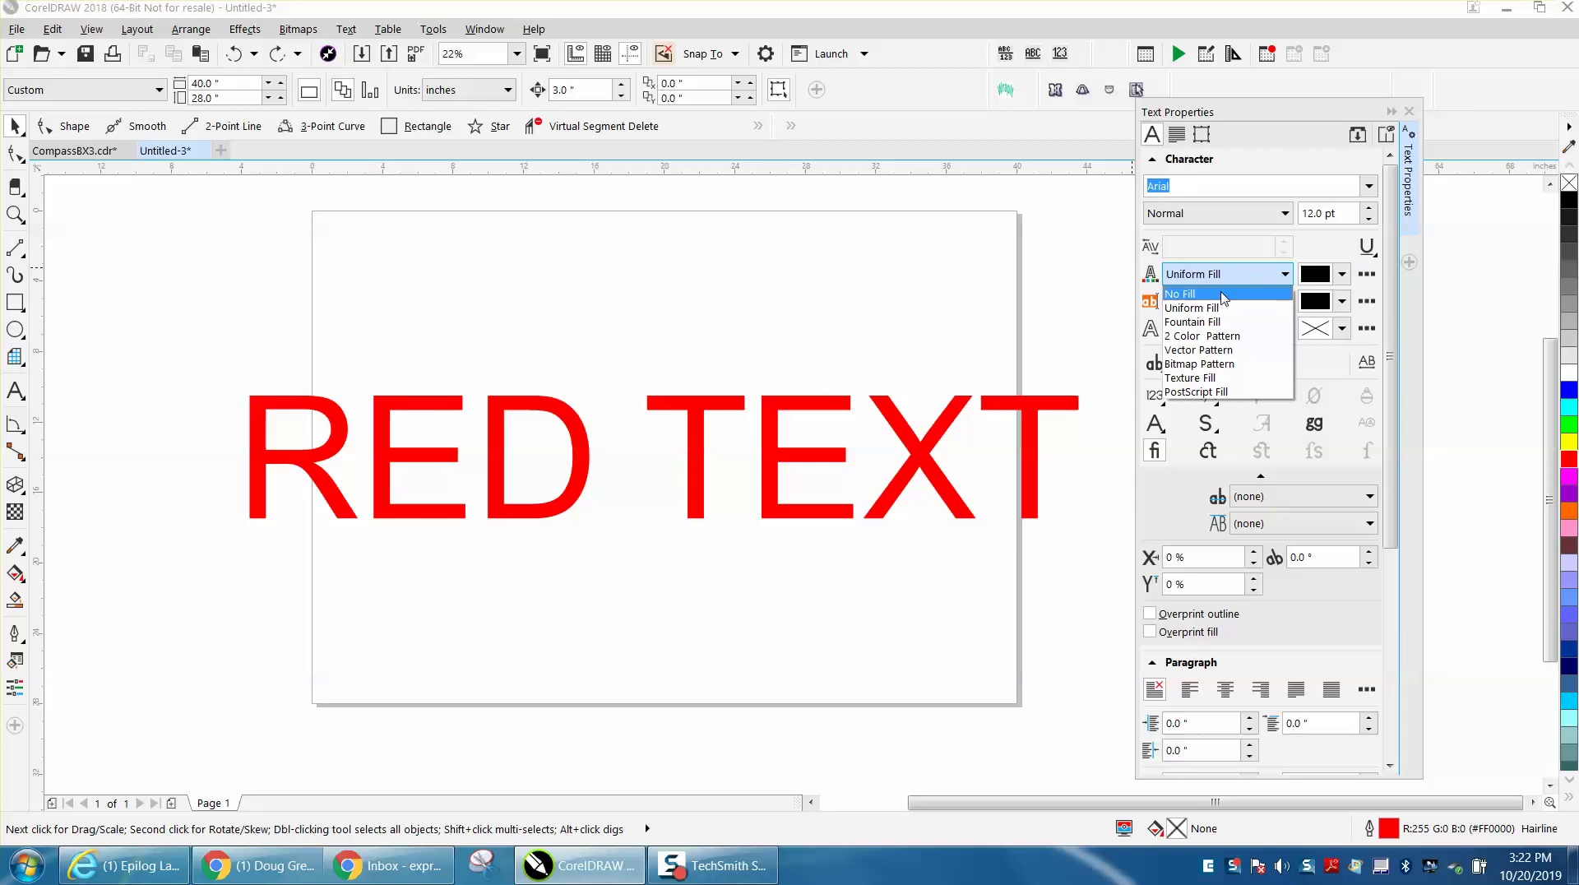
click(1202, 309)
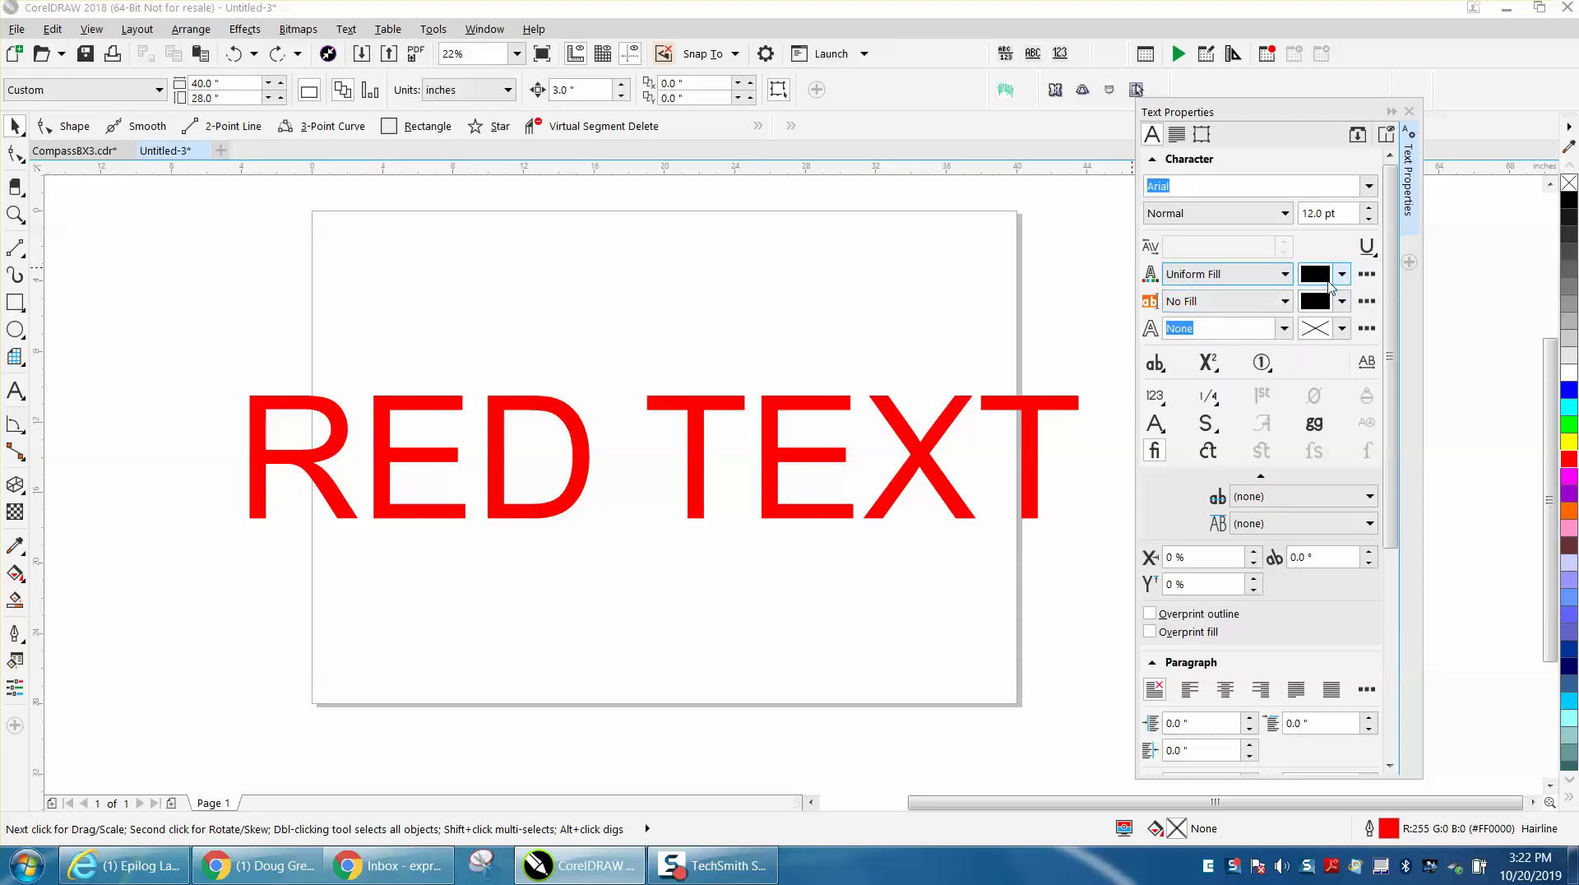
click(1341, 276)
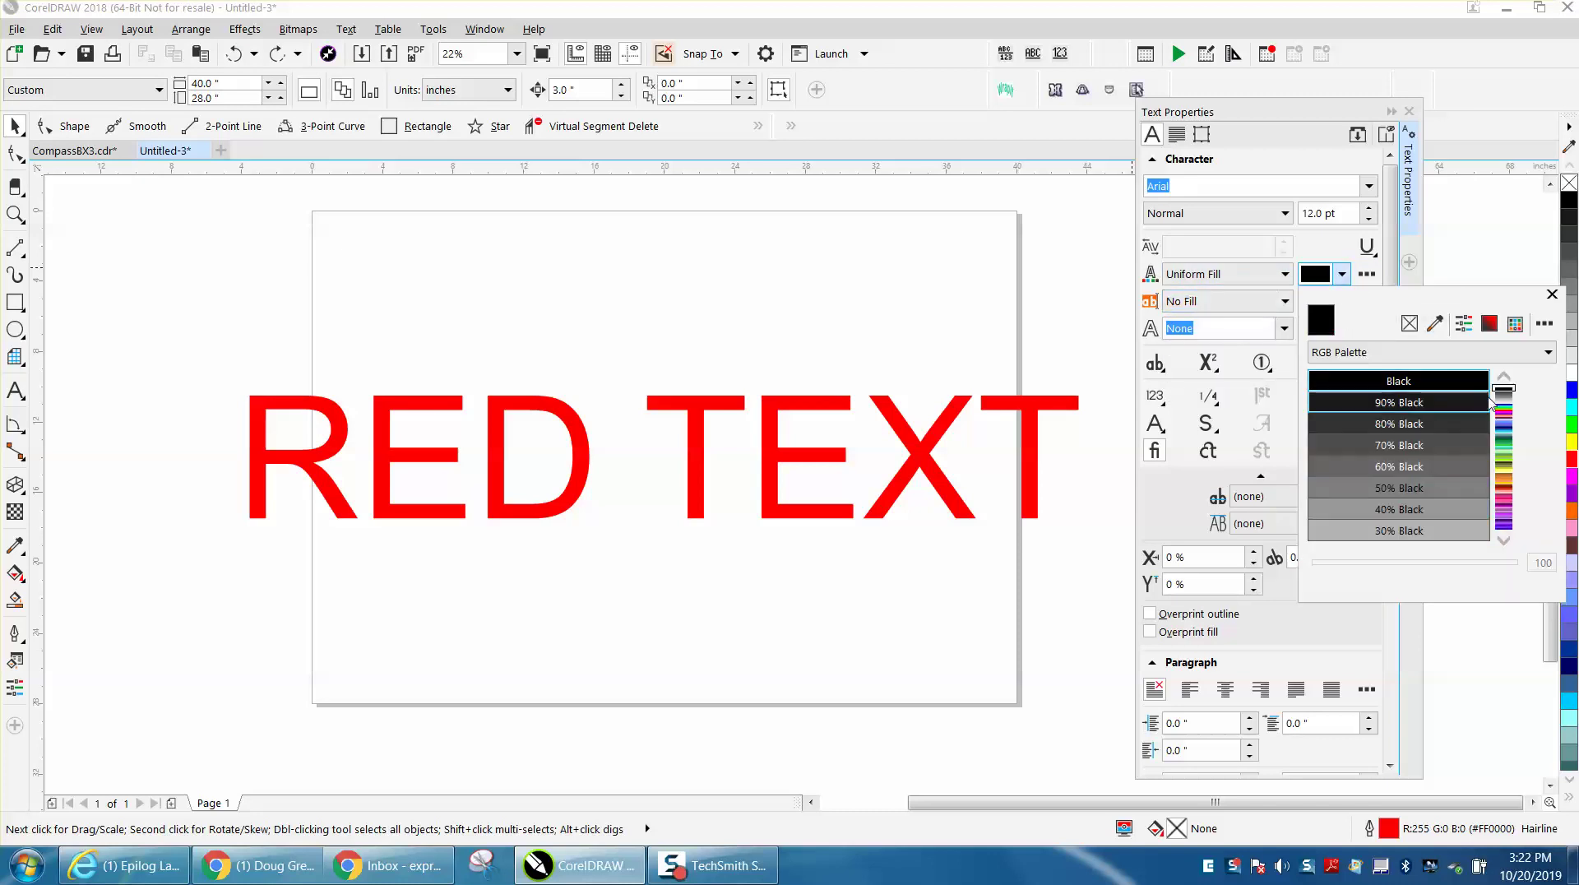
click(1504, 540)
click(1504, 540)
click(1504, 540)
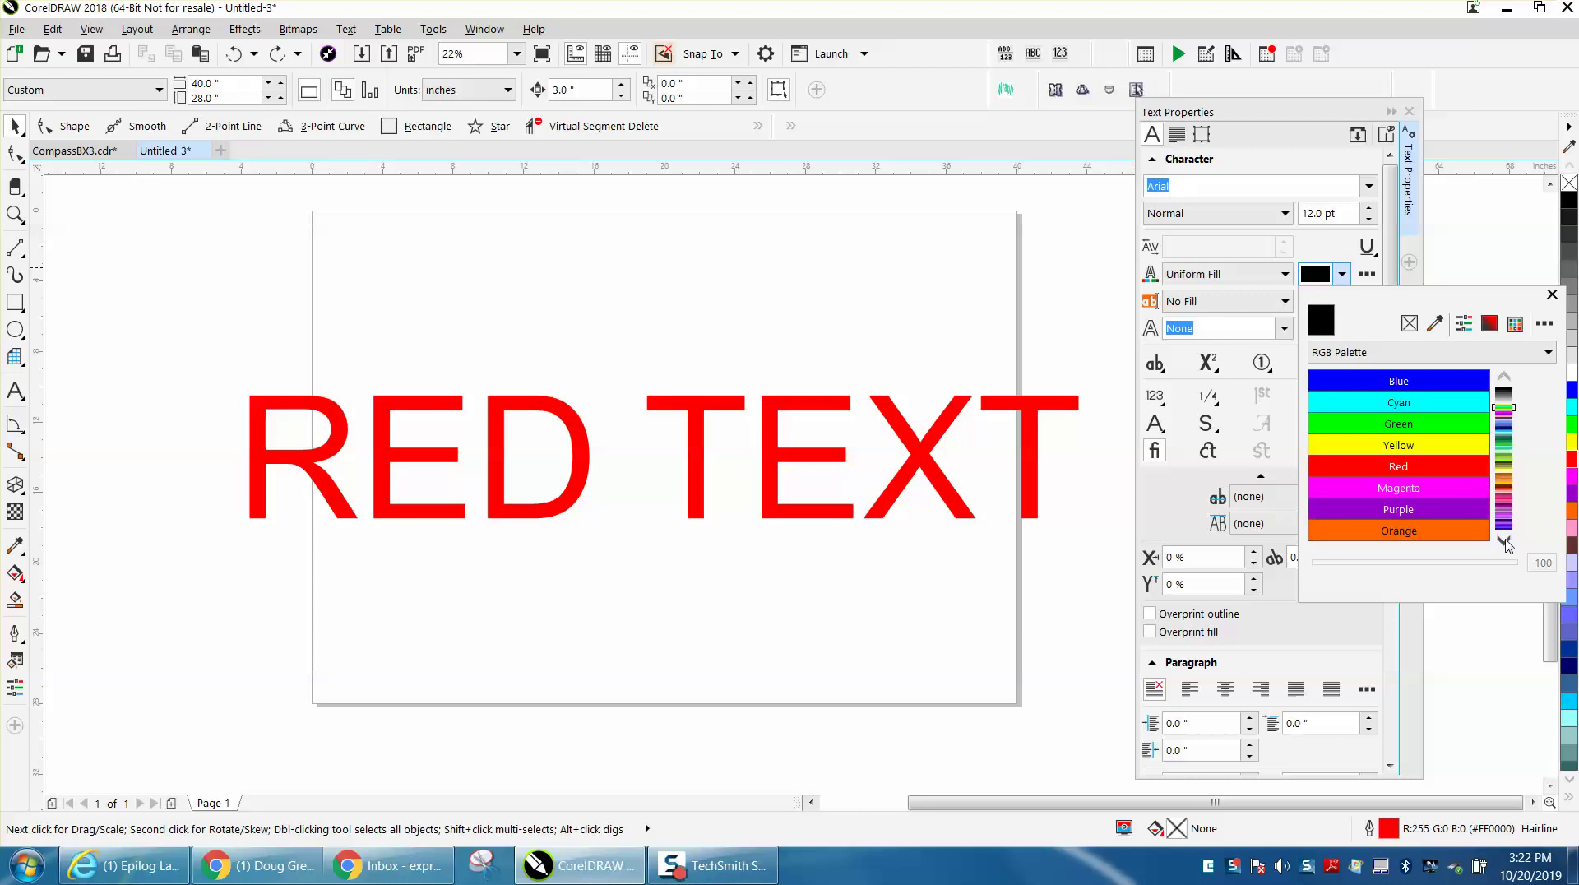
click(1431, 467)
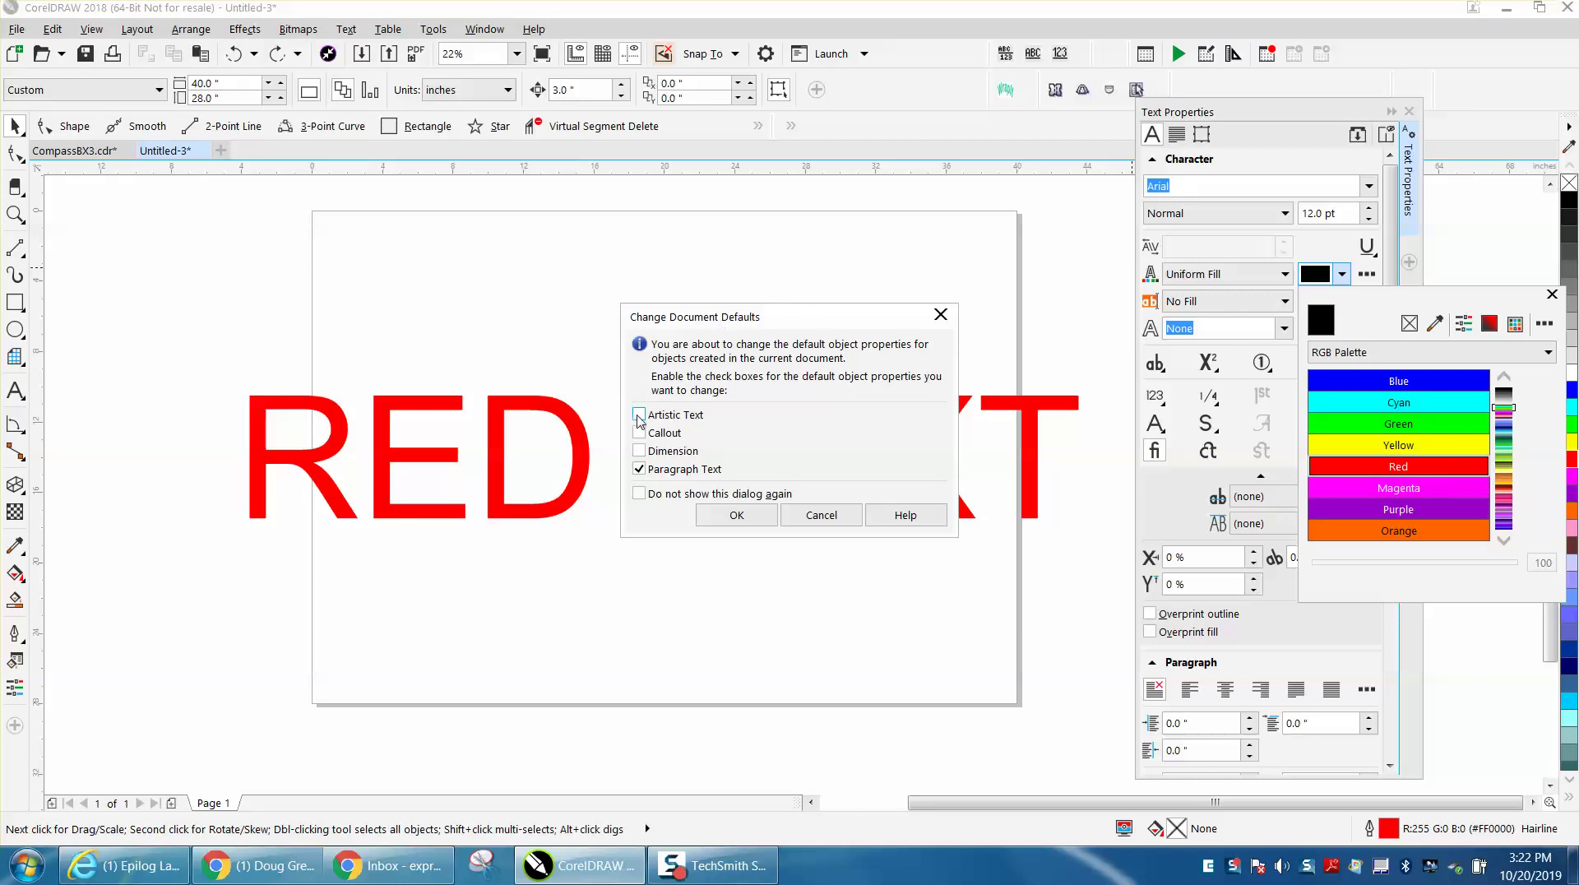
click(736, 515)
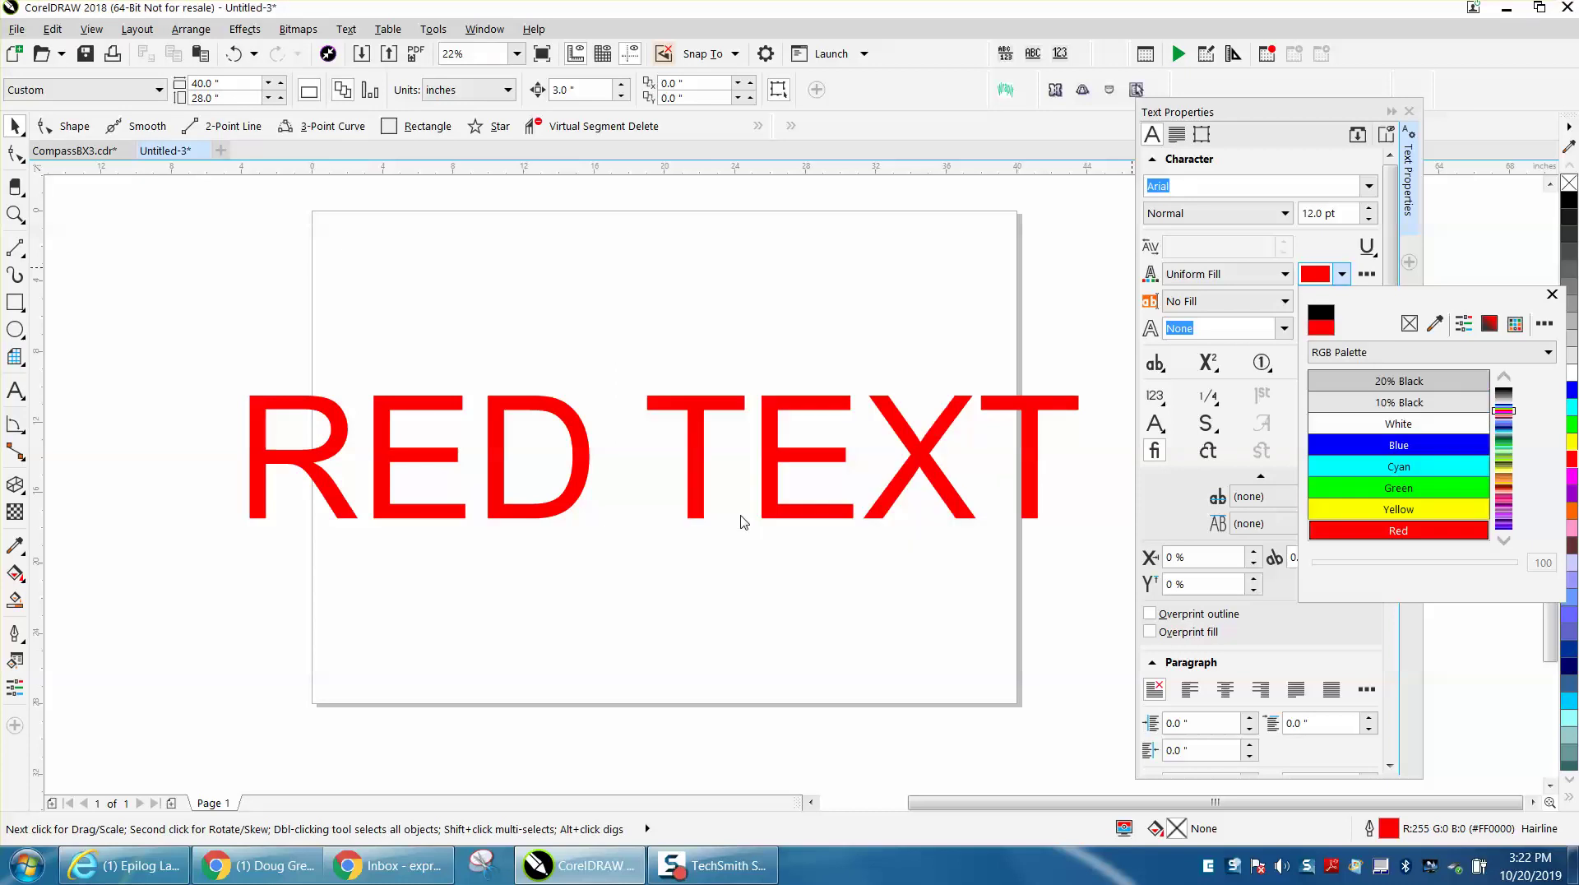
click(1551, 294)
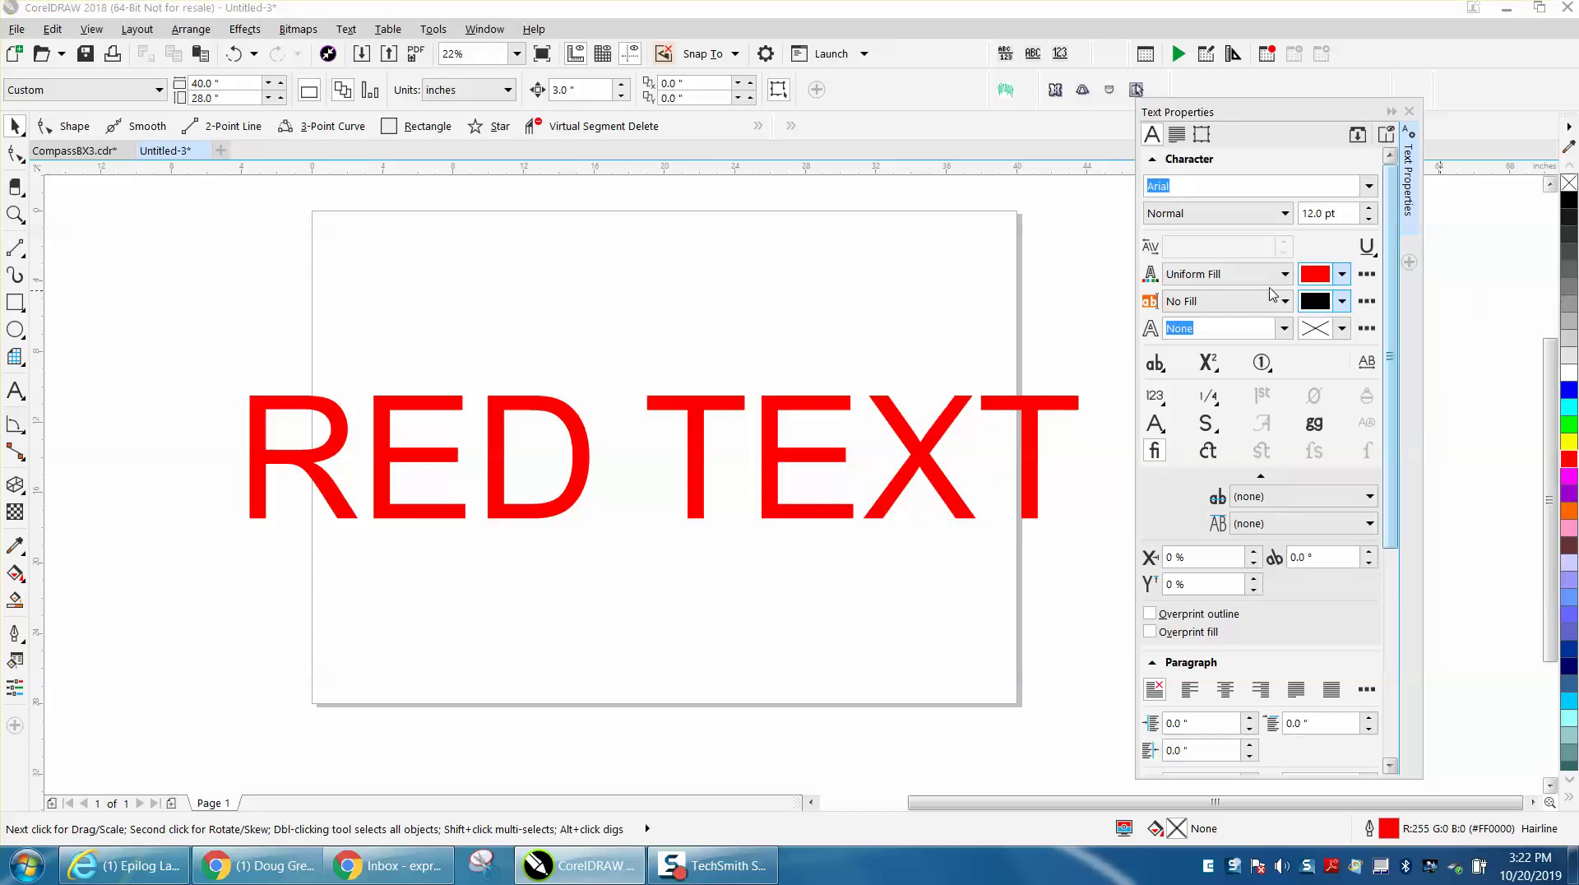
click(15, 391)
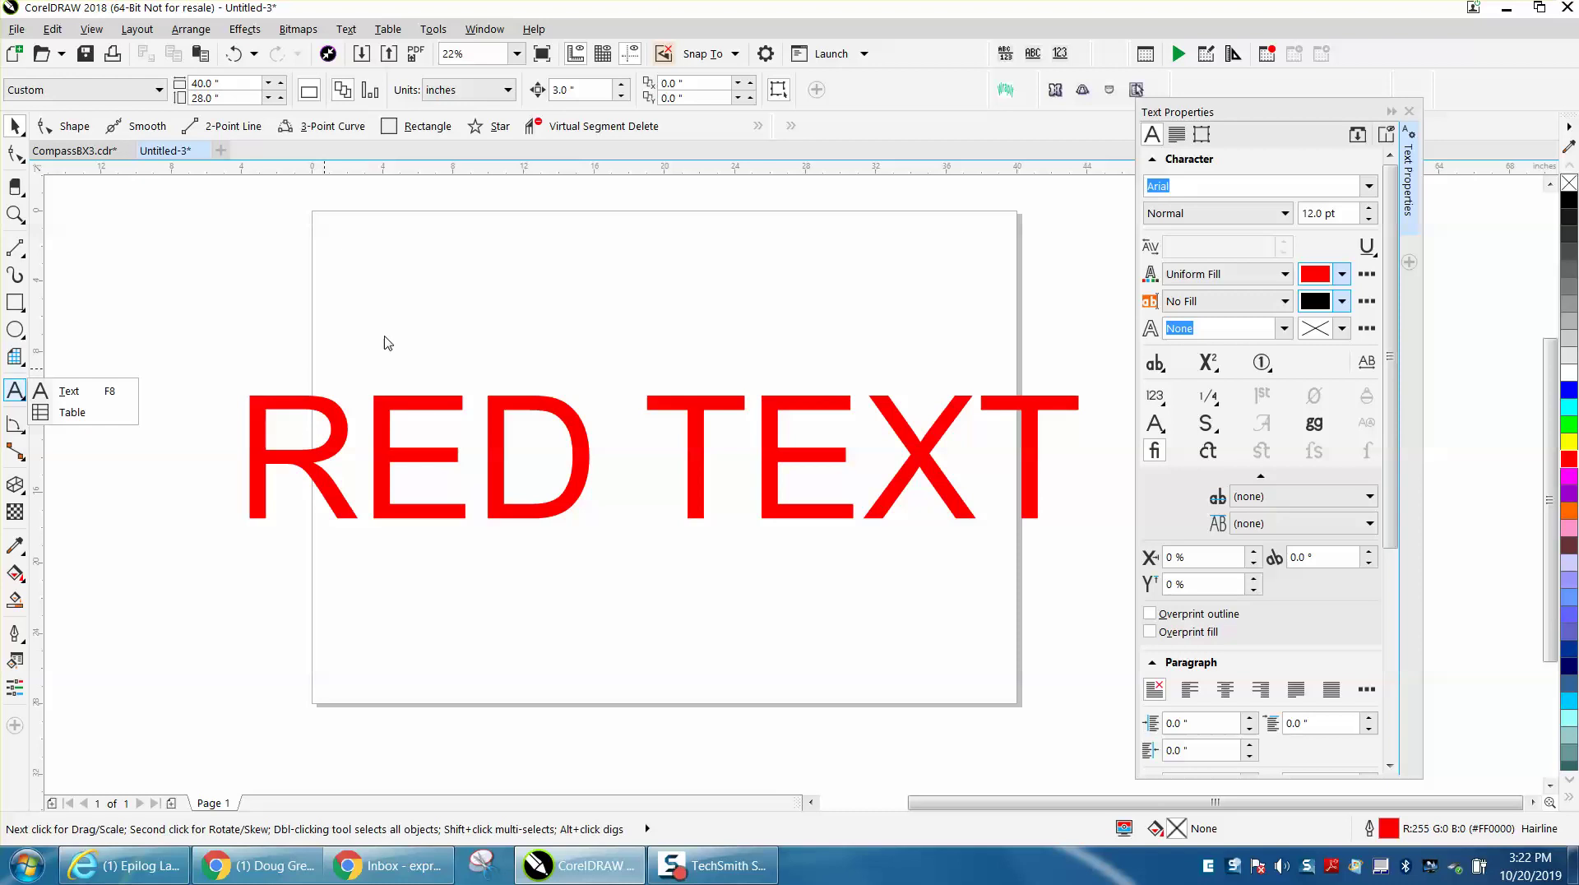
- Type a 200 pt 'TEXT' above RED TEXT and enlarge it to about 479 pt
click(81, 390)
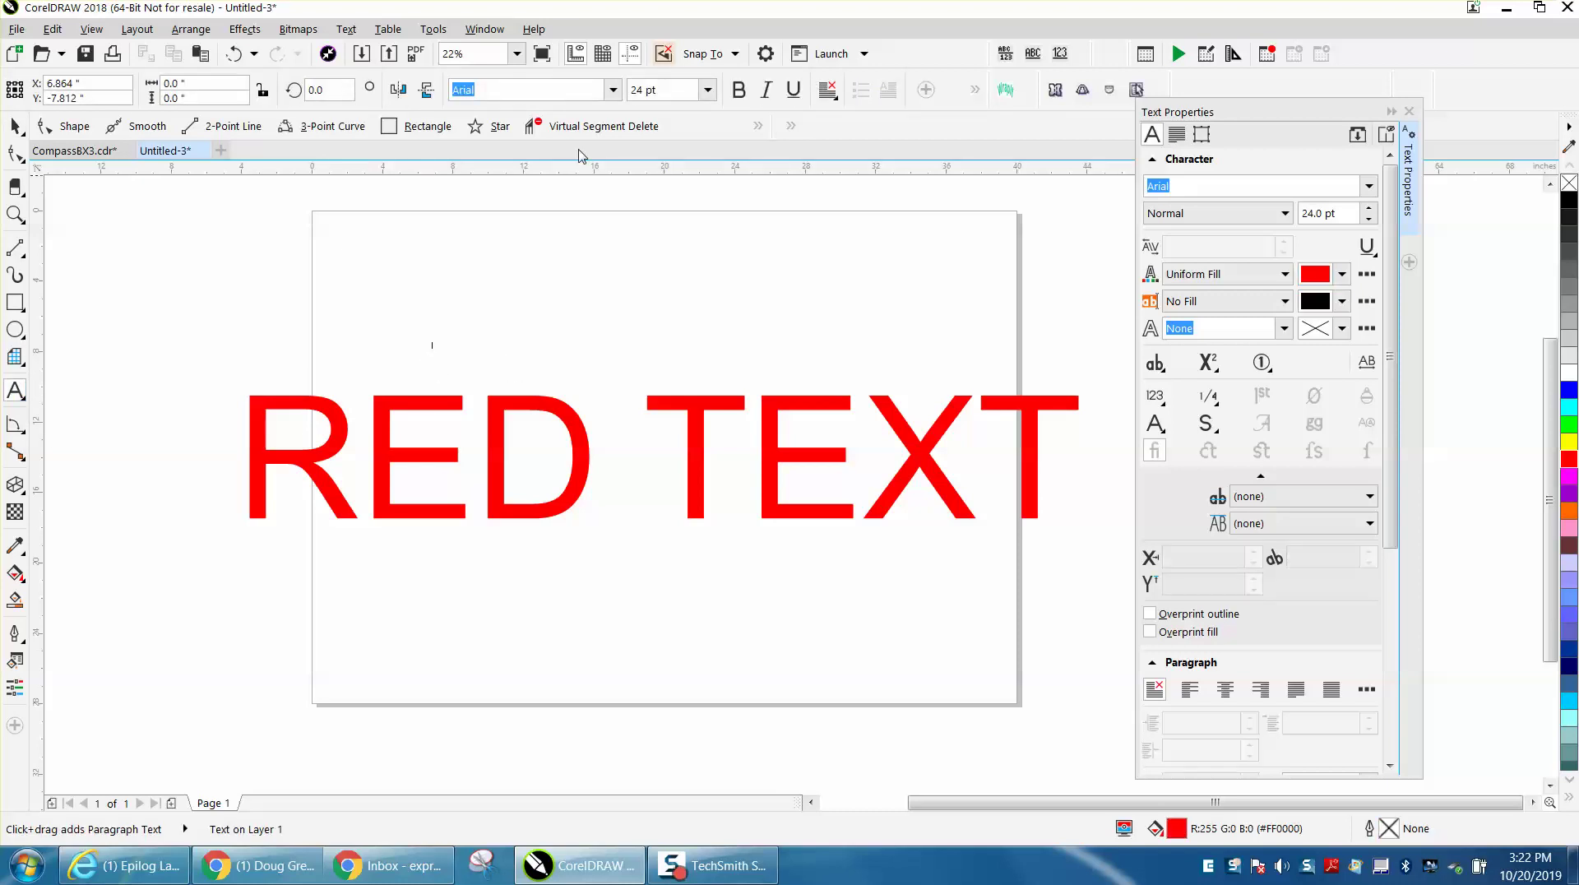
click(707, 89)
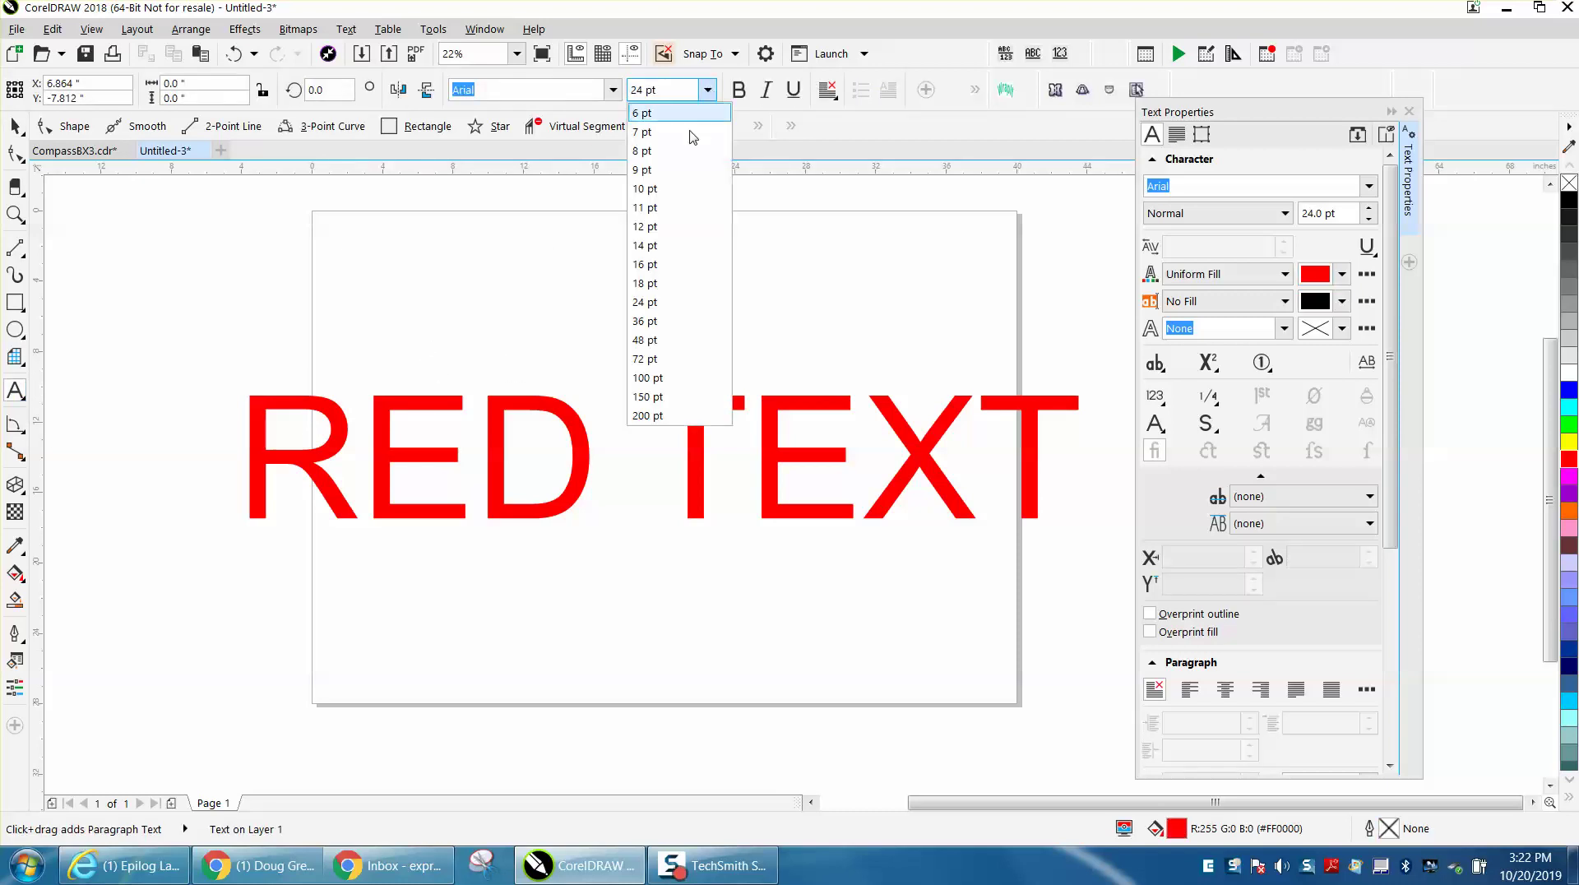
click(645, 416)
text(TE)
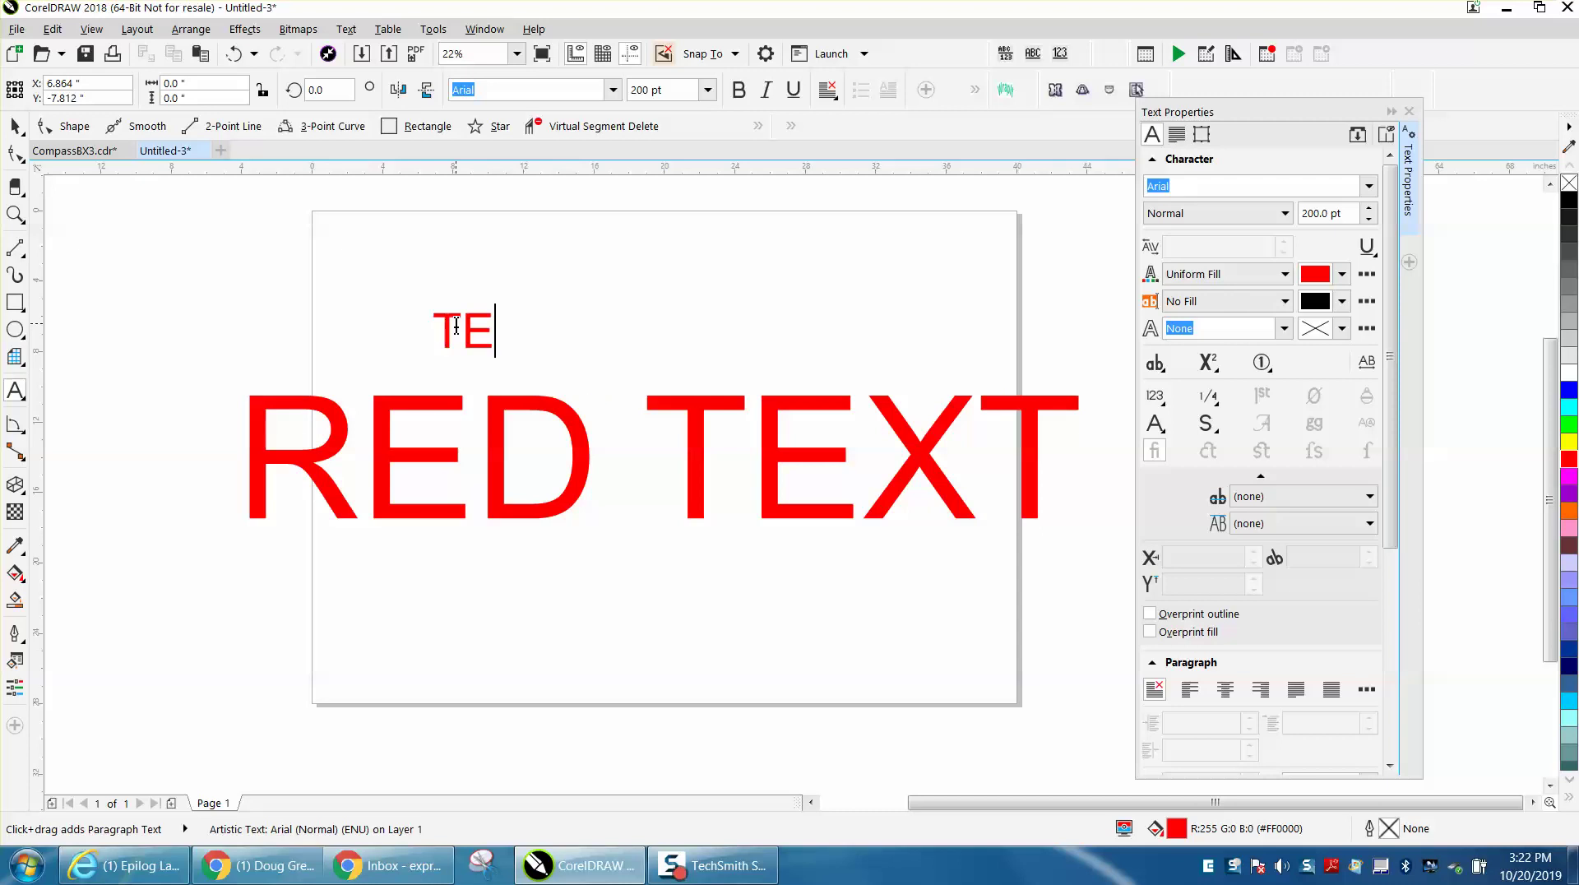
key(BackSpace)
text(EXT)
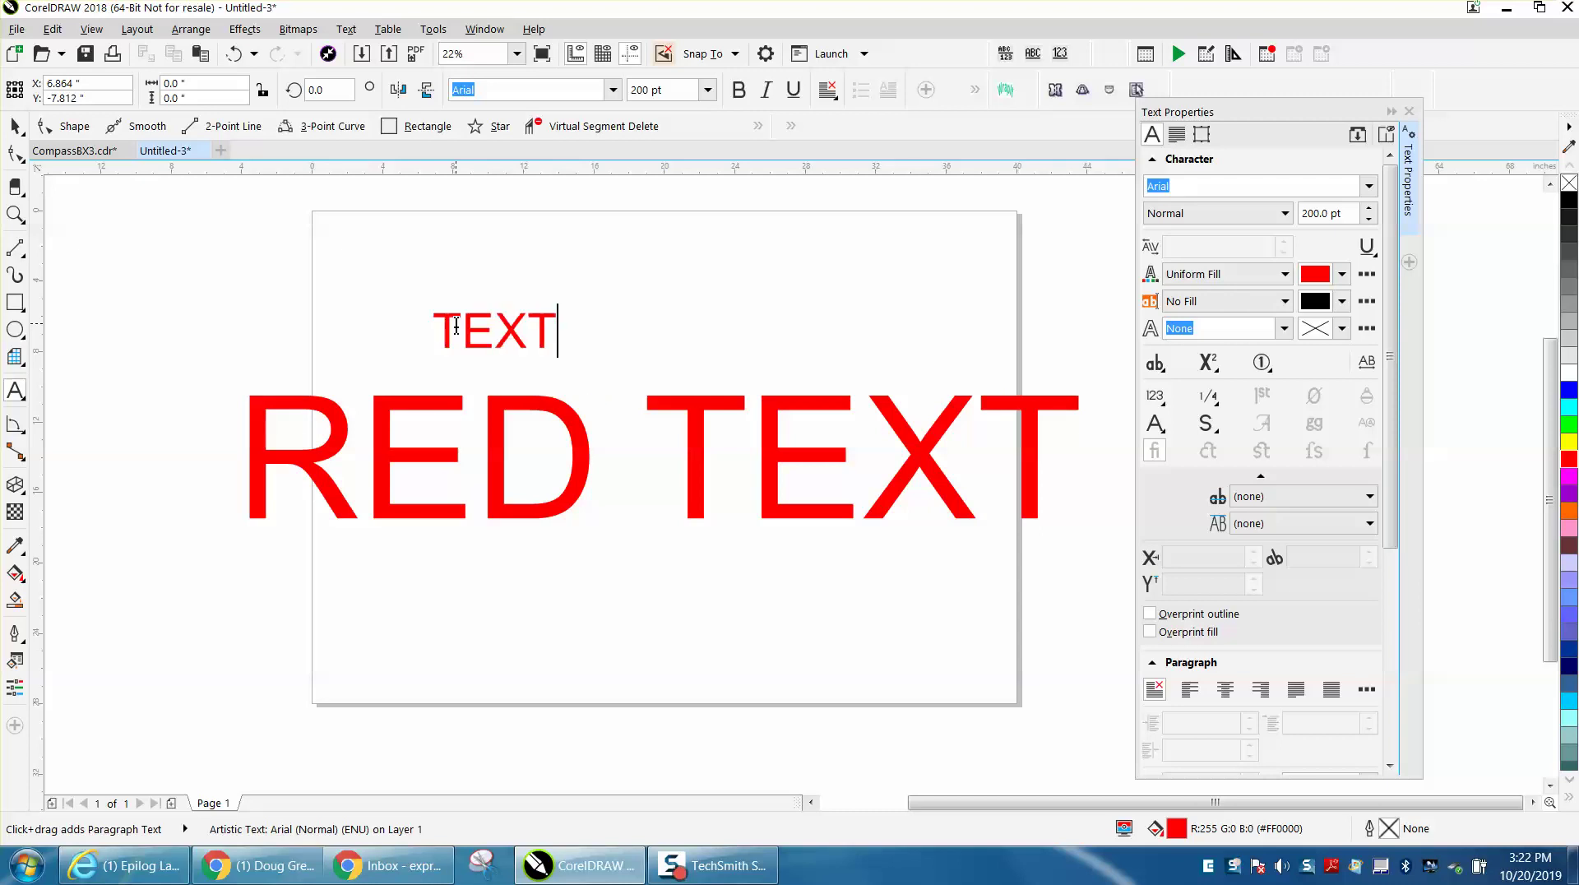
key(Escape)
drag(564, 299, 916, 254)
click(15, 126)
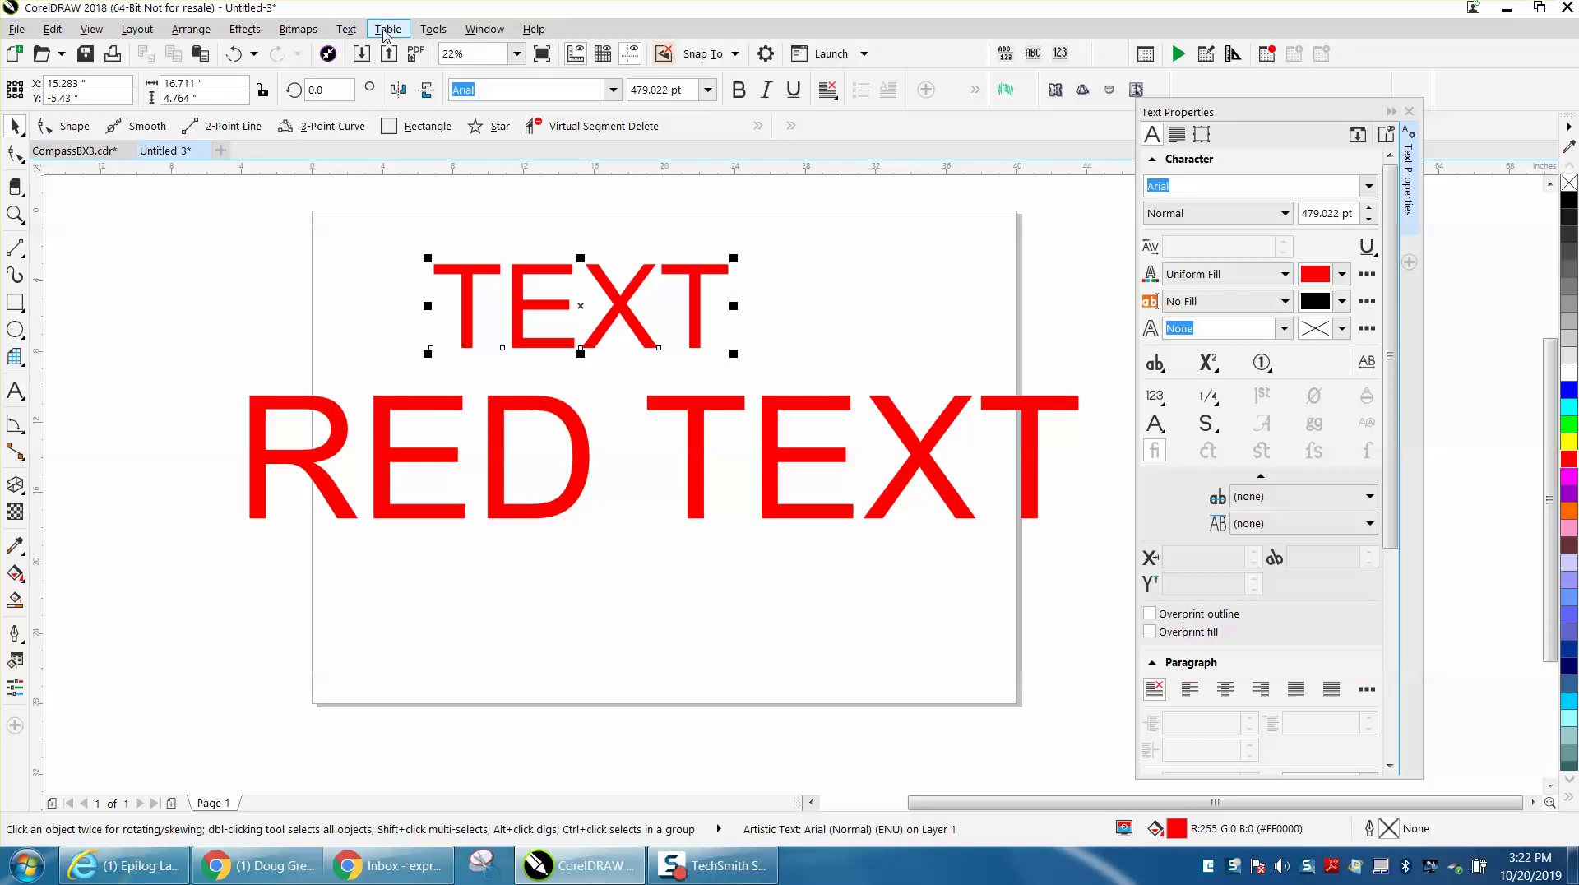
- Delete the selected TEXT object, leaving only RED TEXT on the page
click(427, 32)
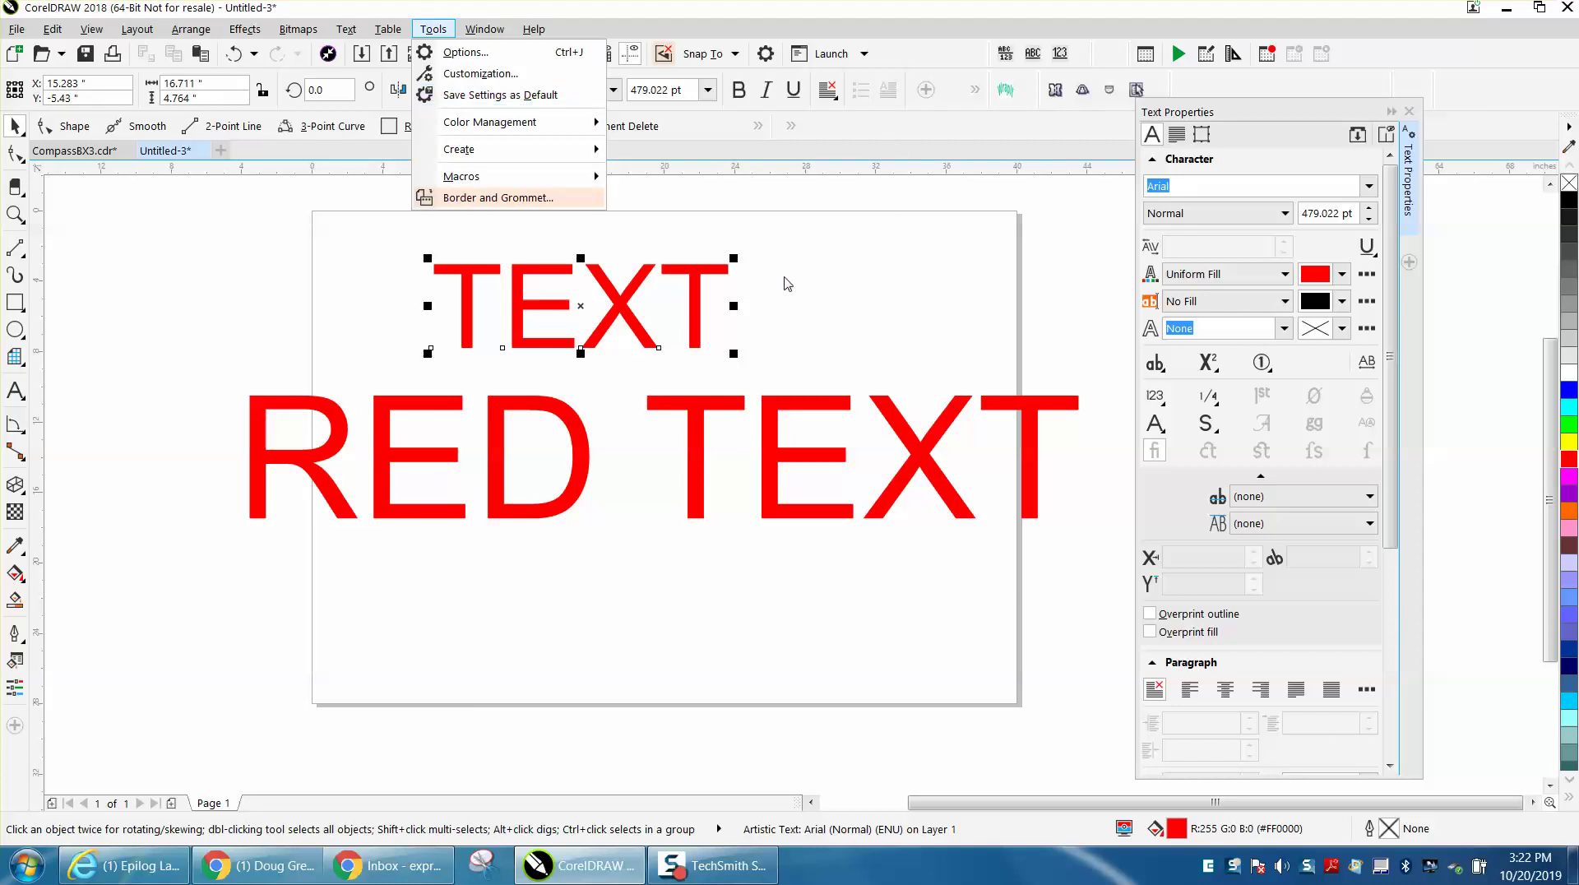
click(712, 222)
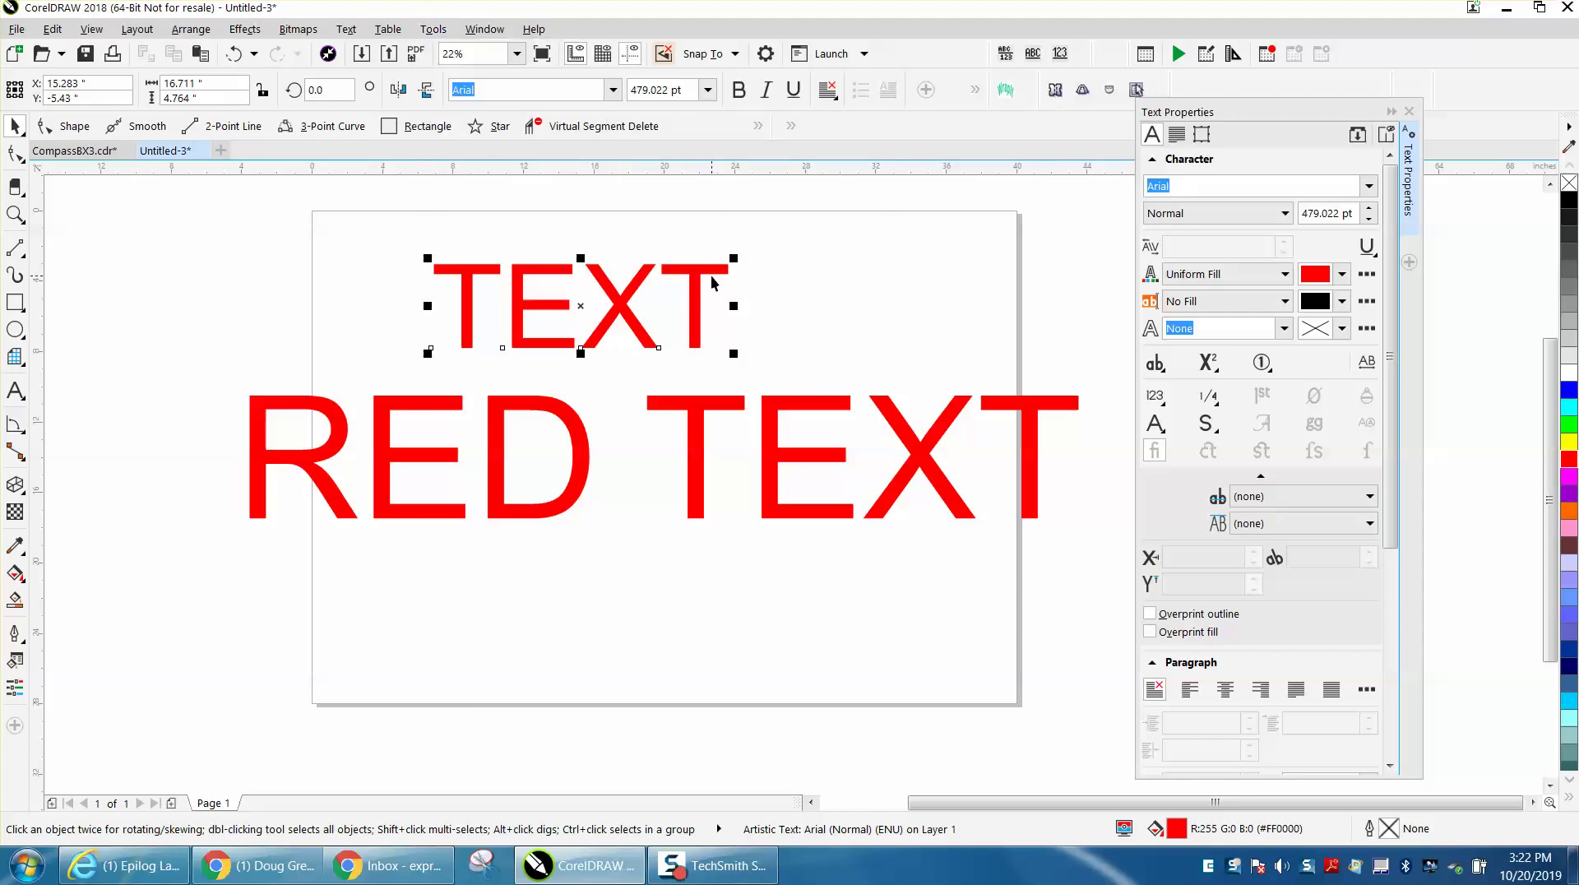
key(Delete)
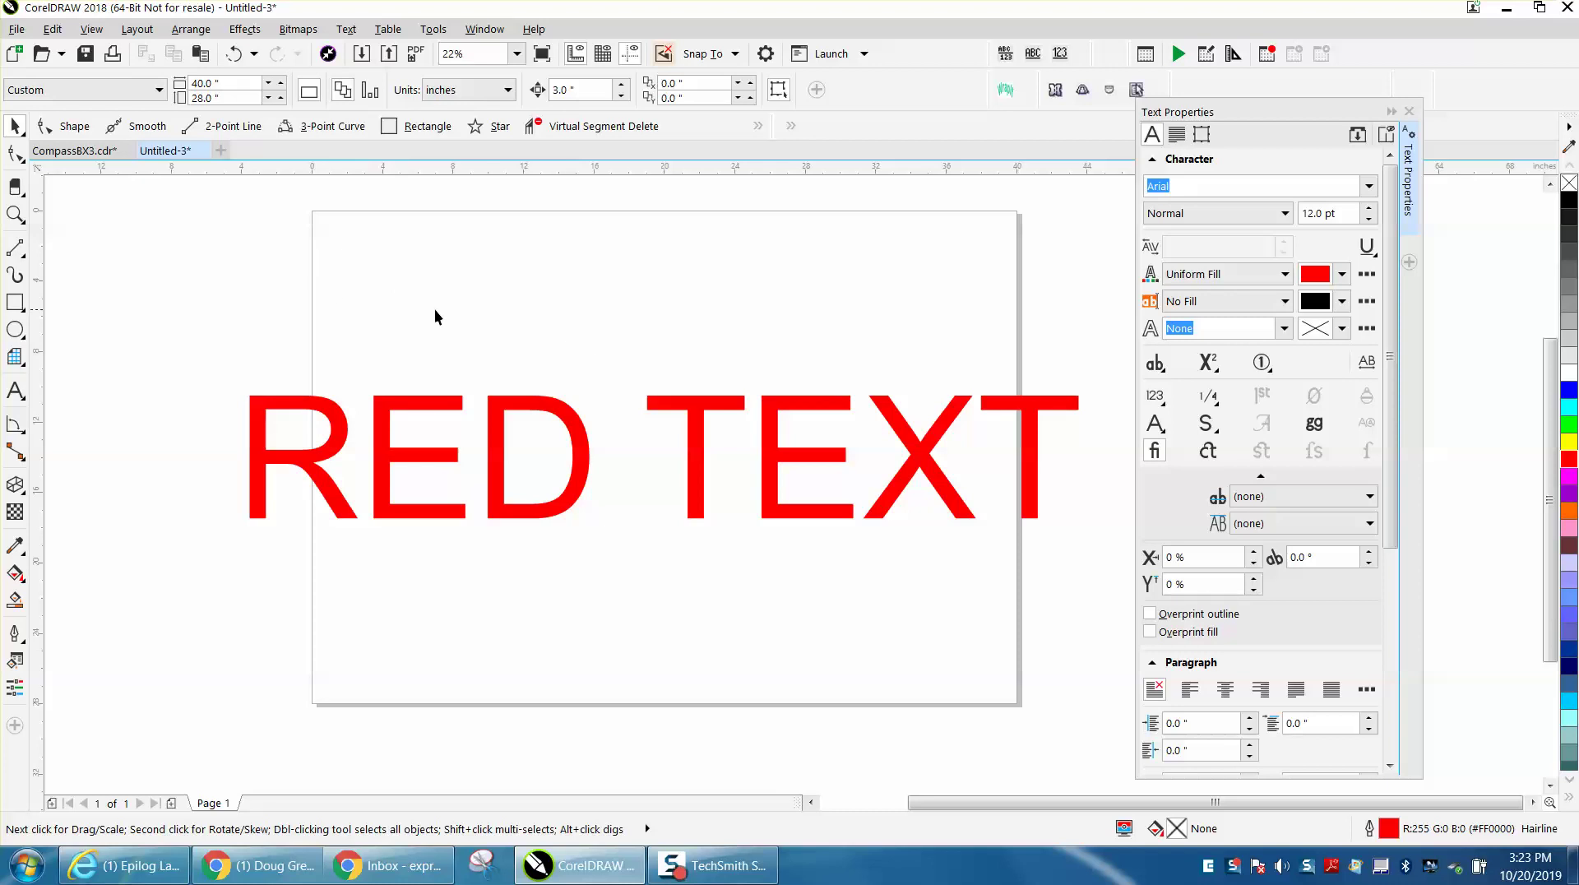
- Change the default character fill for new artistic text to No Fill
click(1285, 274)
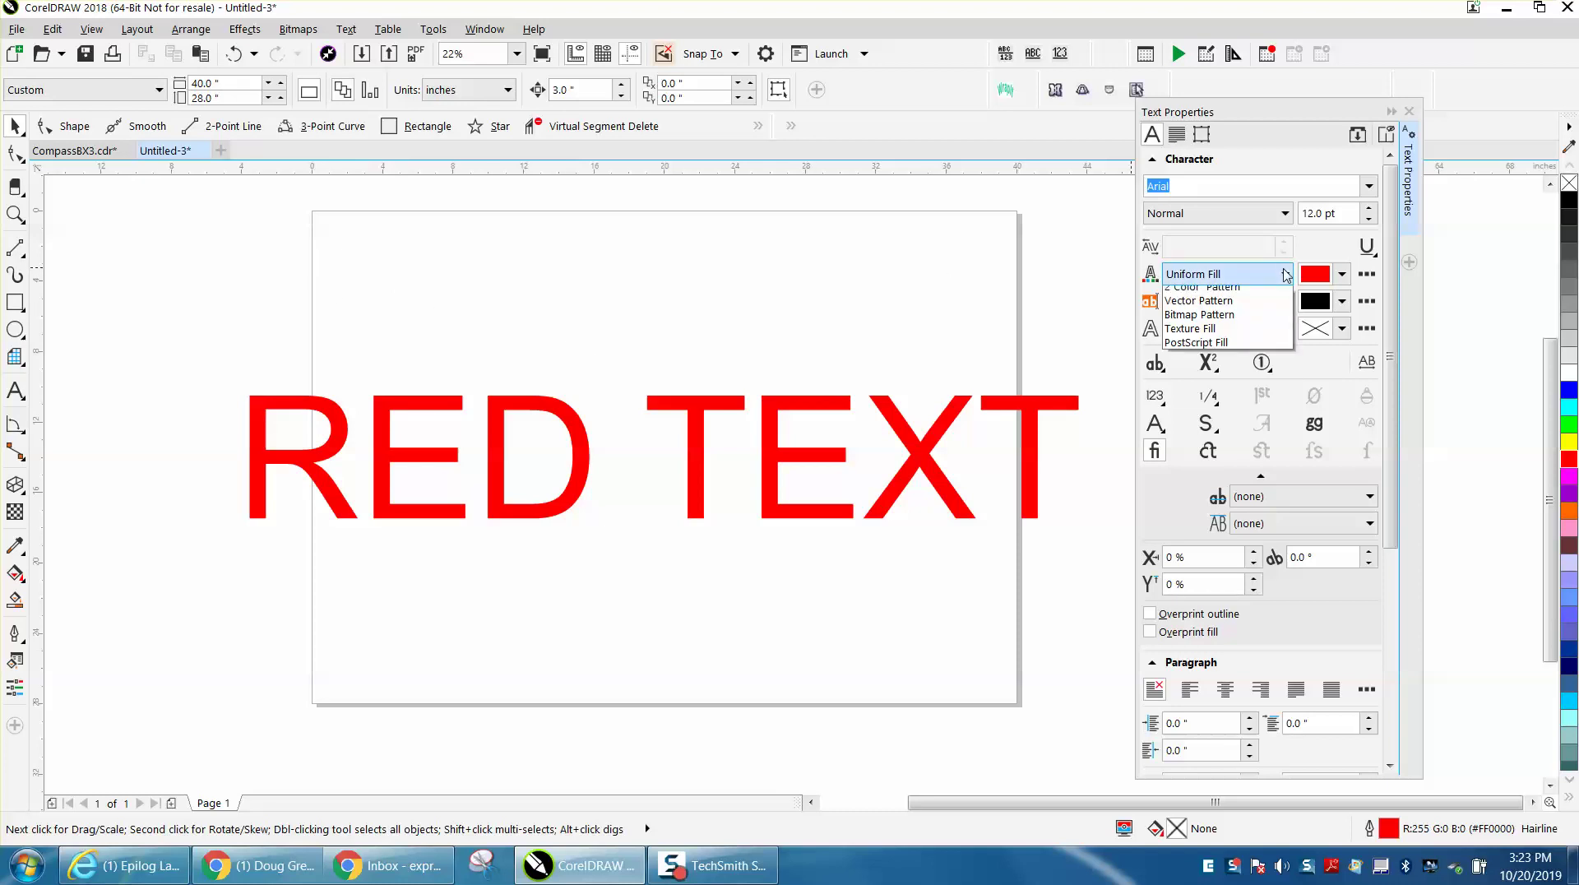
scroll(1234, 304, up, 2)
click(1202, 300)
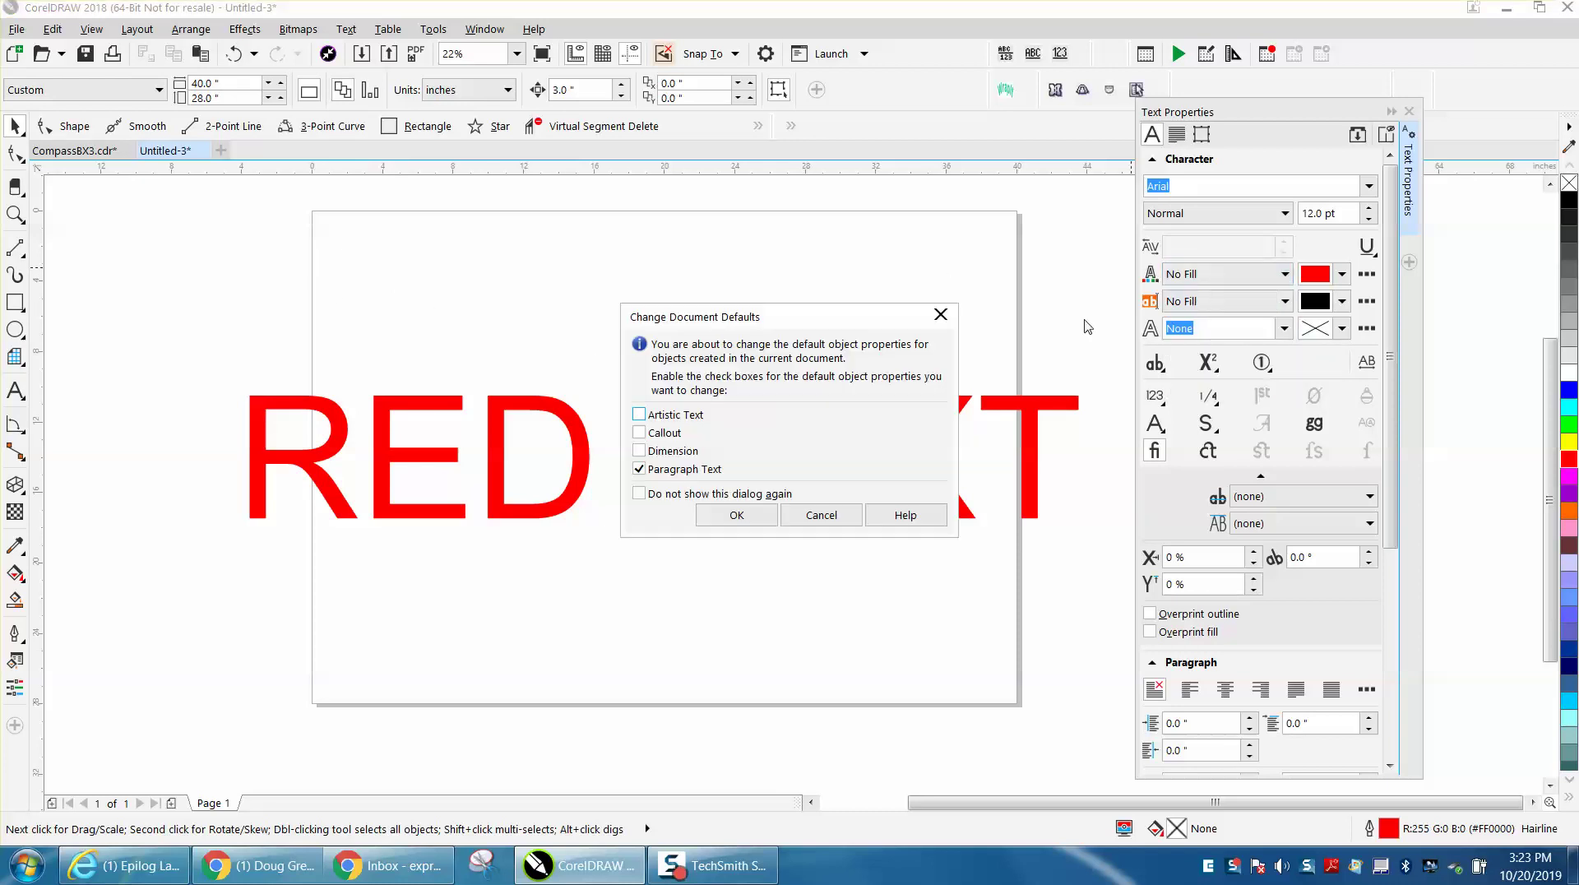
click(639, 414)
click(715, 515)
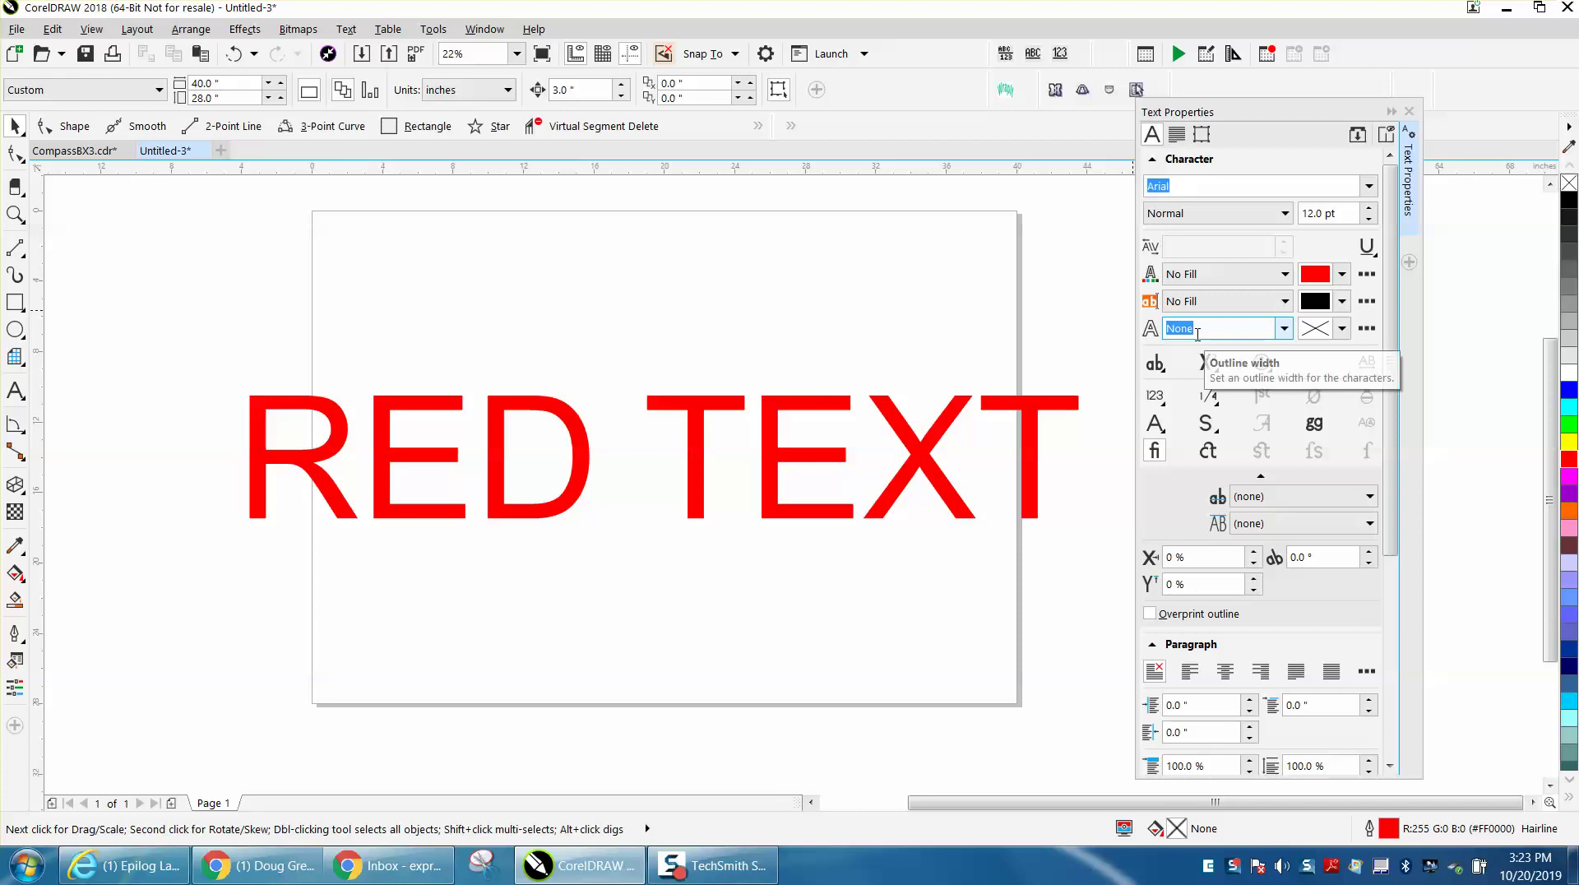
- Make Hairline the default character outline width for new artistic text
click(1284, 329)
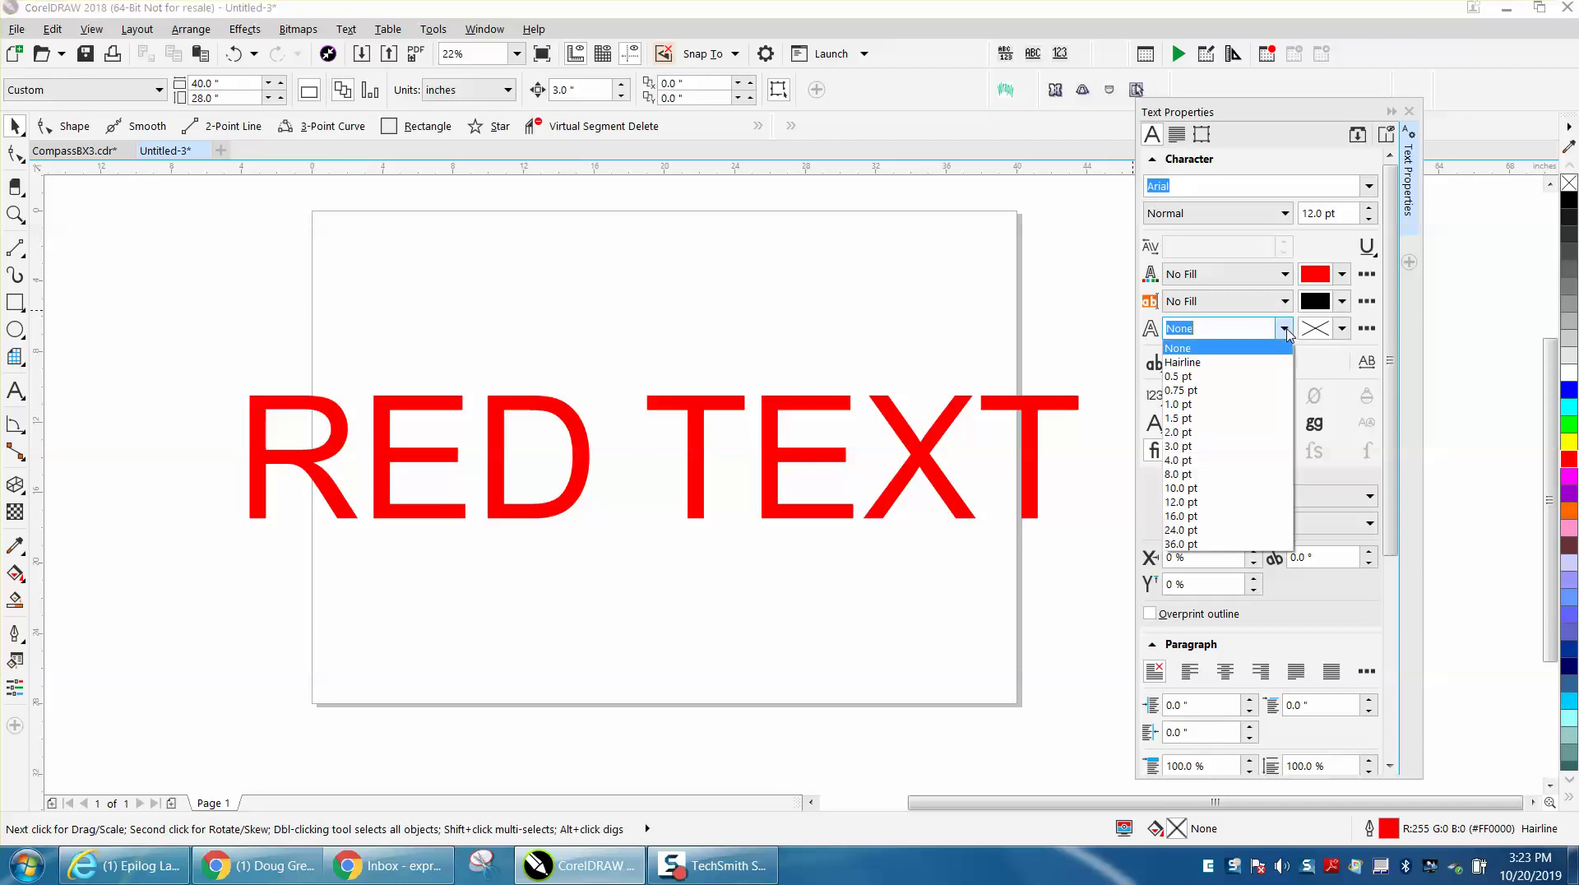
click(1202, 362)
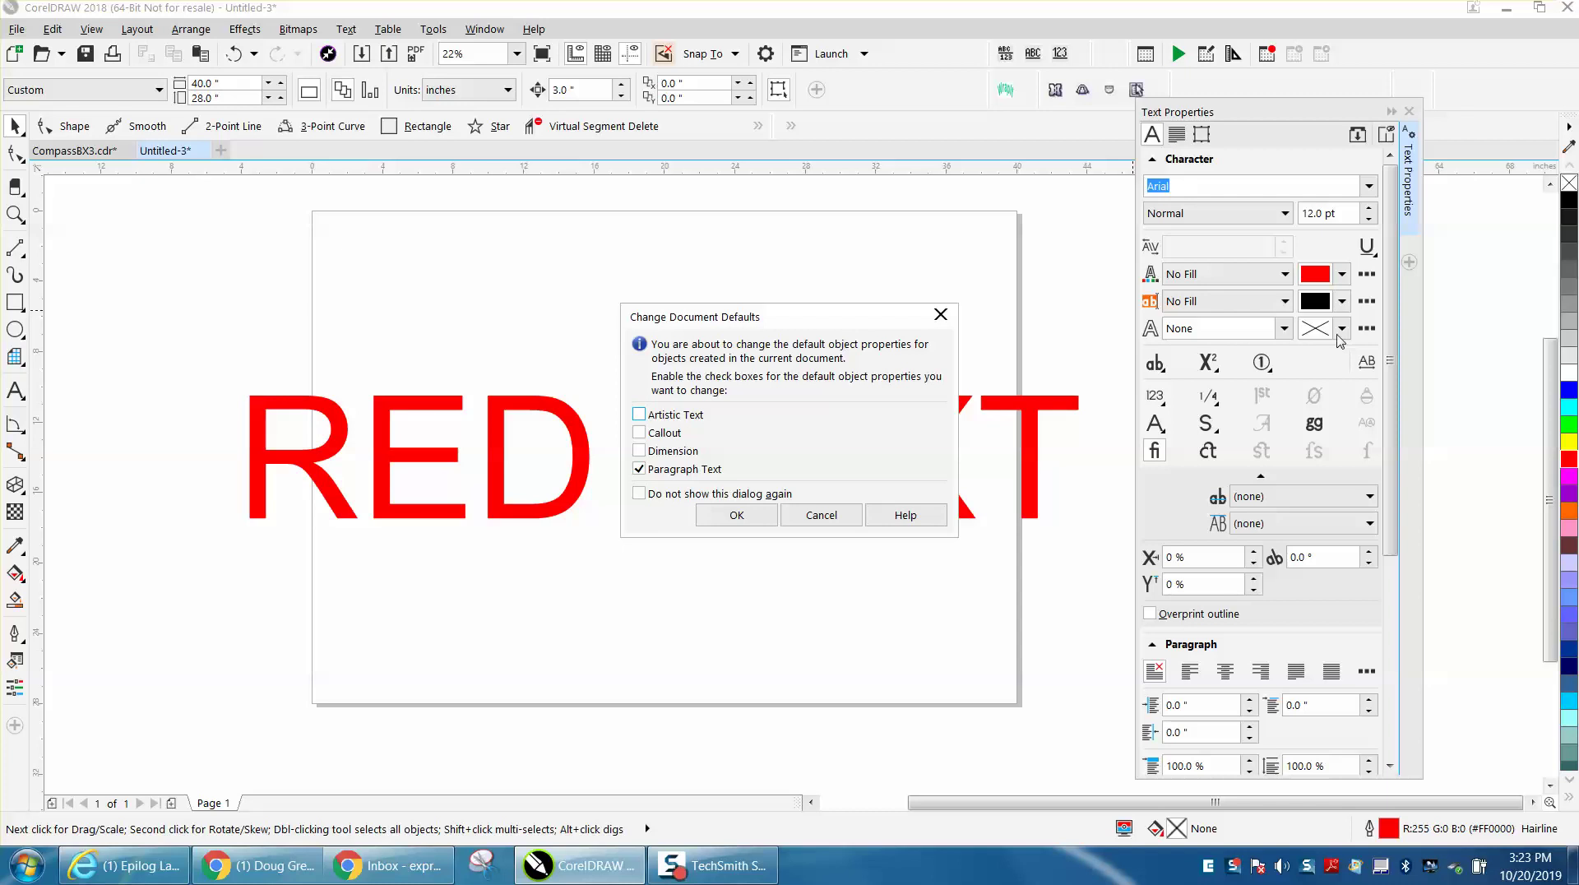
click(819, 514)
click(1283, 328)
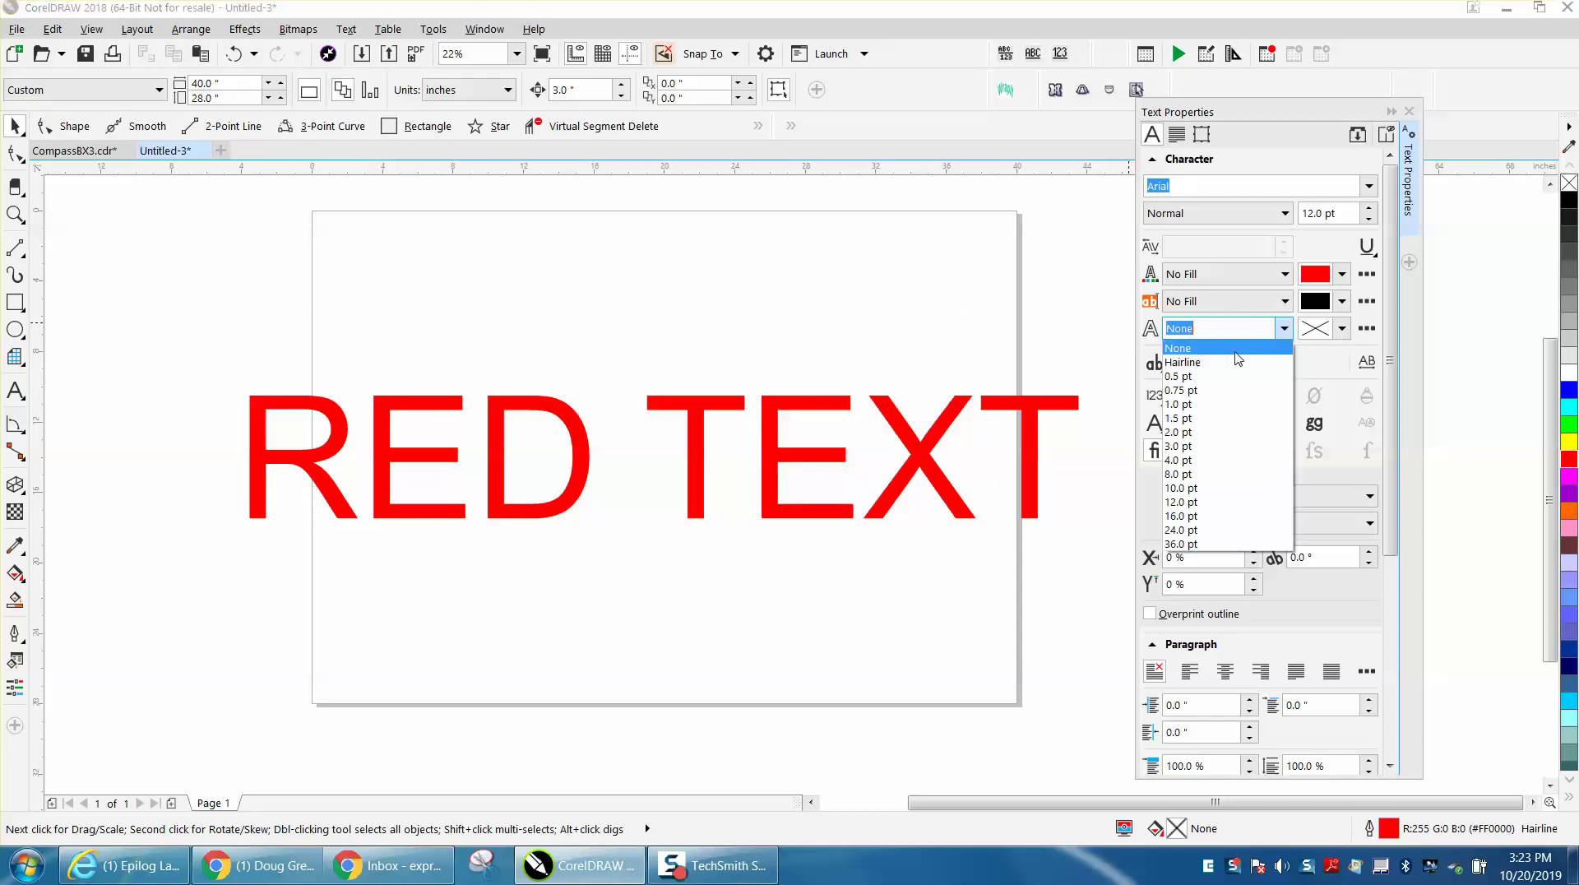
click(1236, 365)
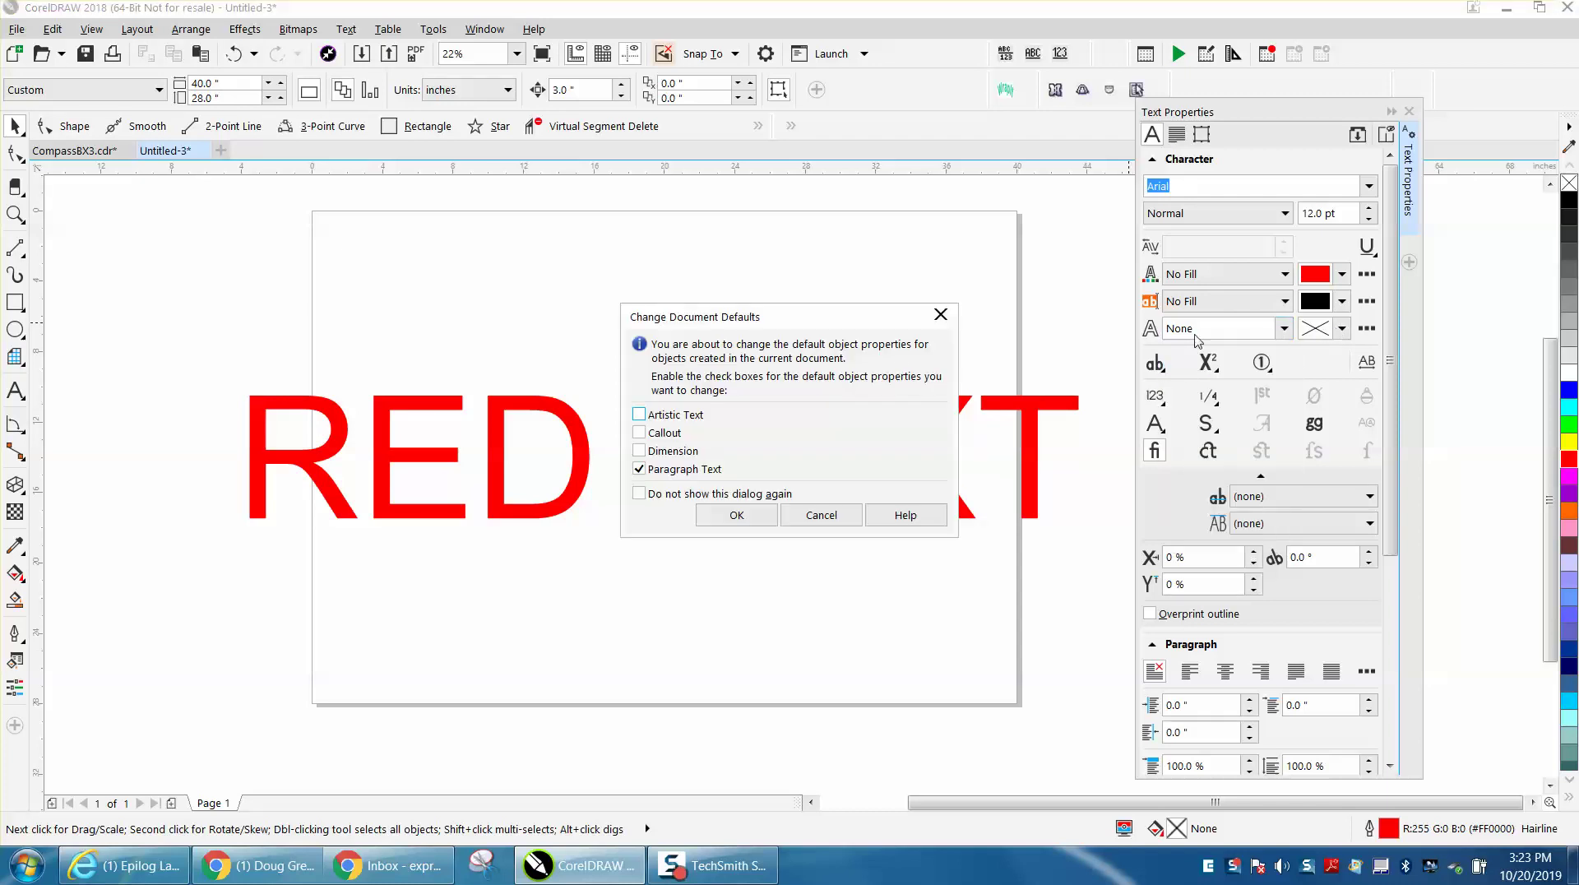
click(639, 415)
click(736, 514)
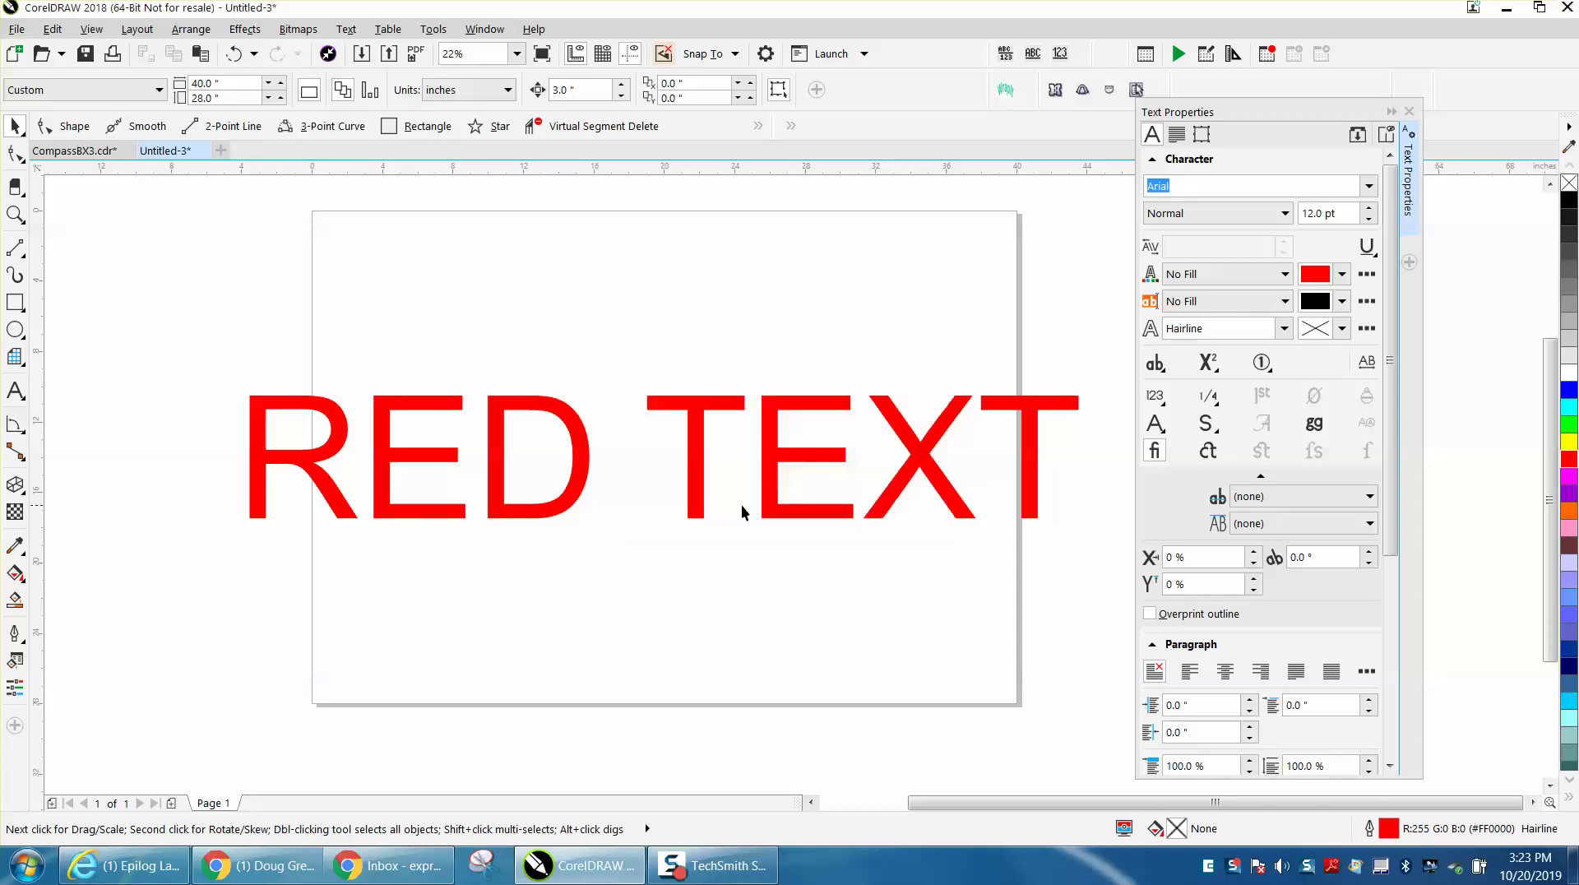
- Make Red the default character outline colour for new artistic text
click(1342, 328)
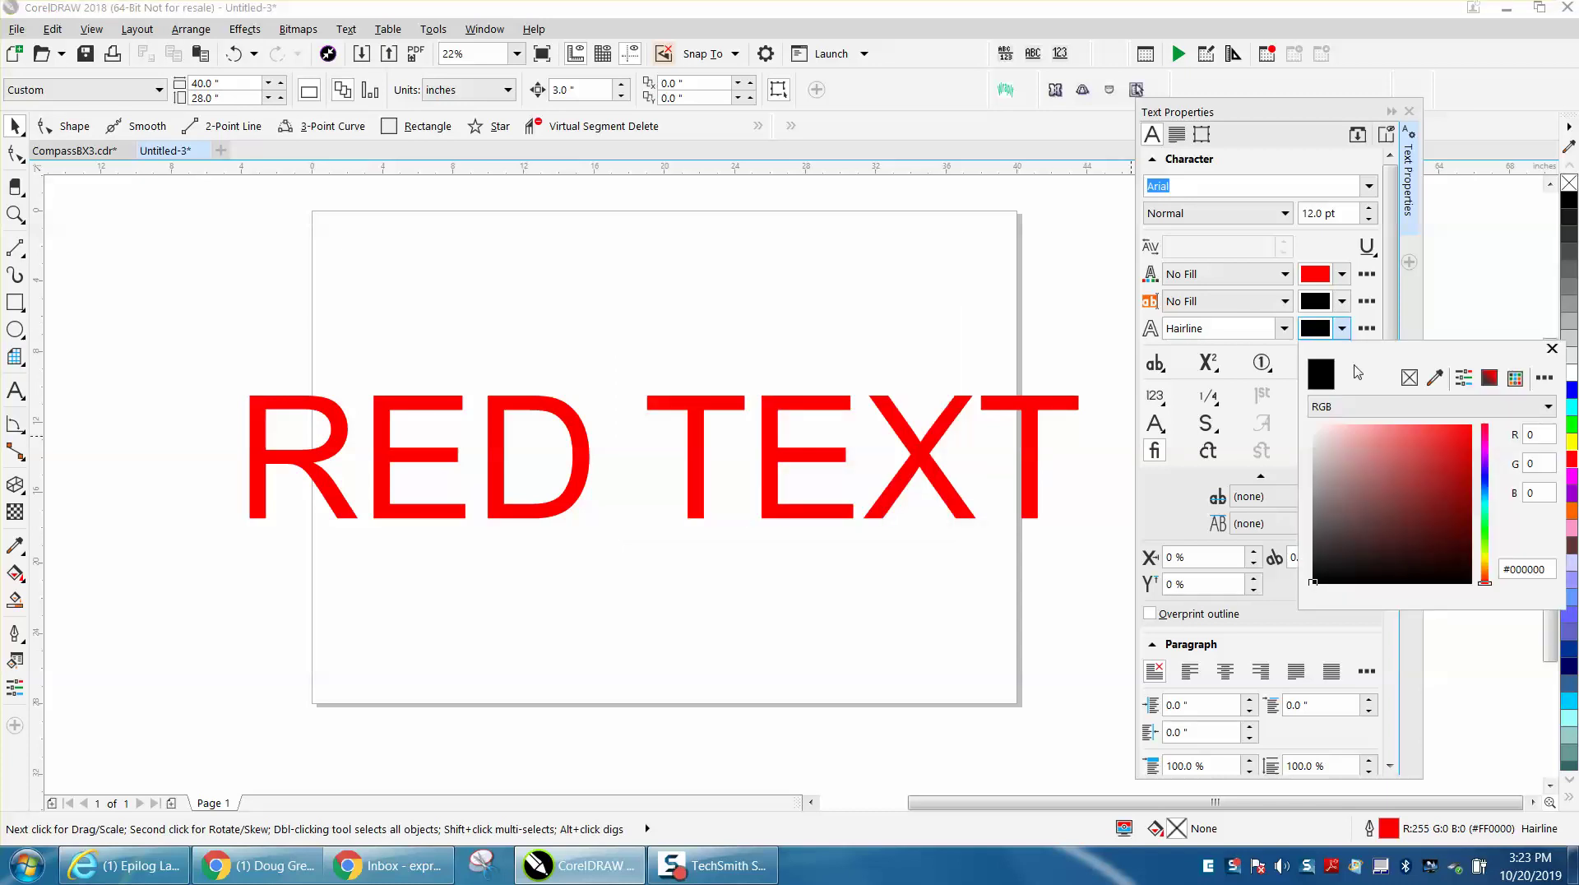
click(1515, 378)
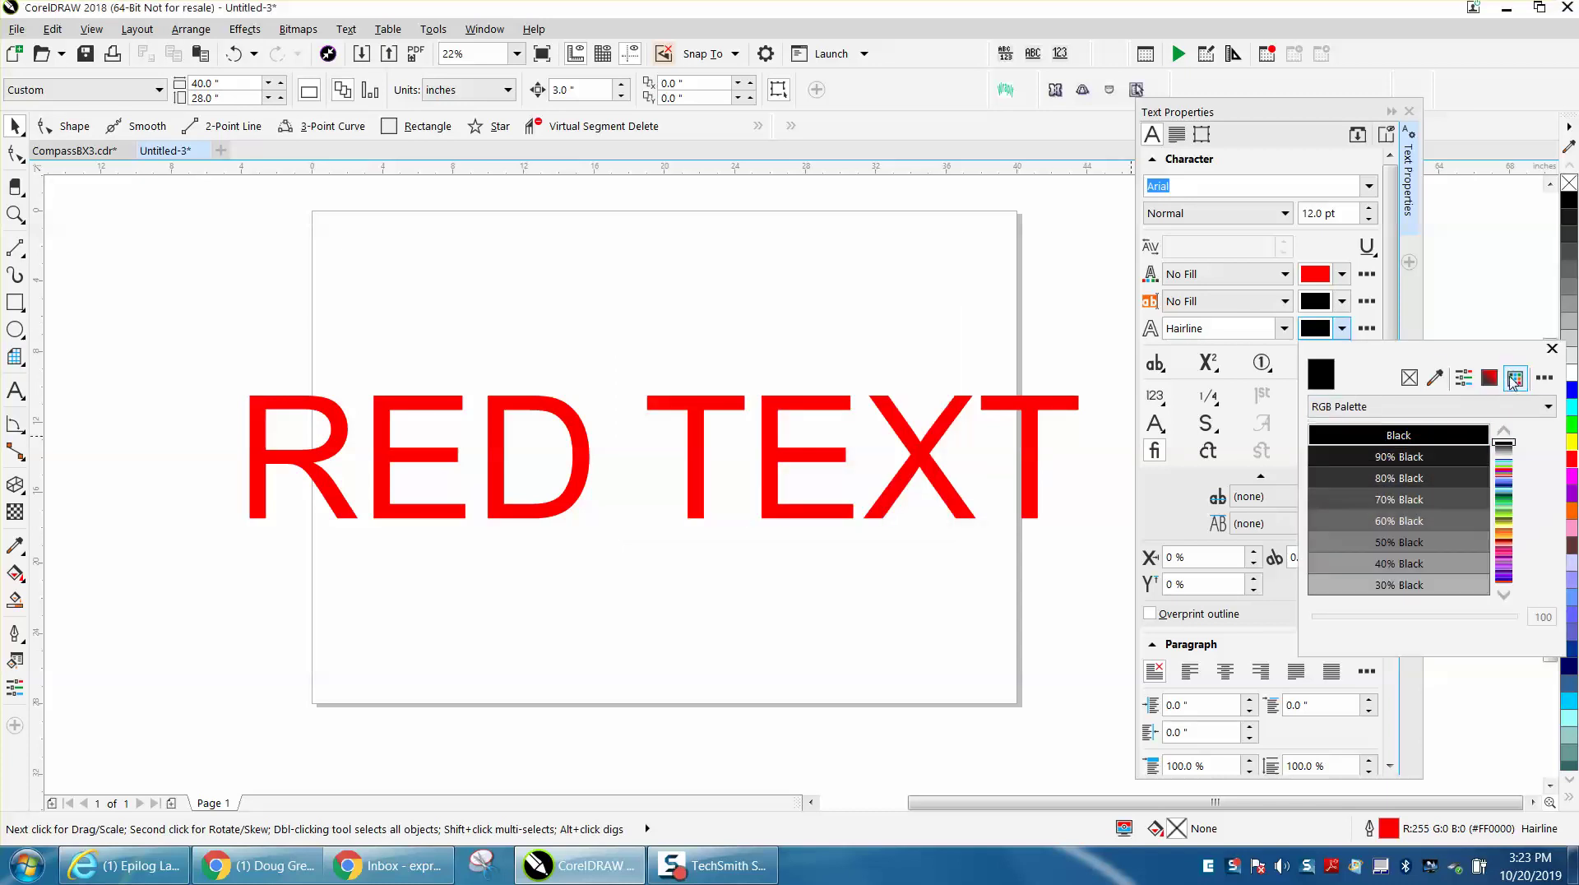
click(1504, 595)
click(1504, 595)
click(1504, 595)
click(1504, 596)
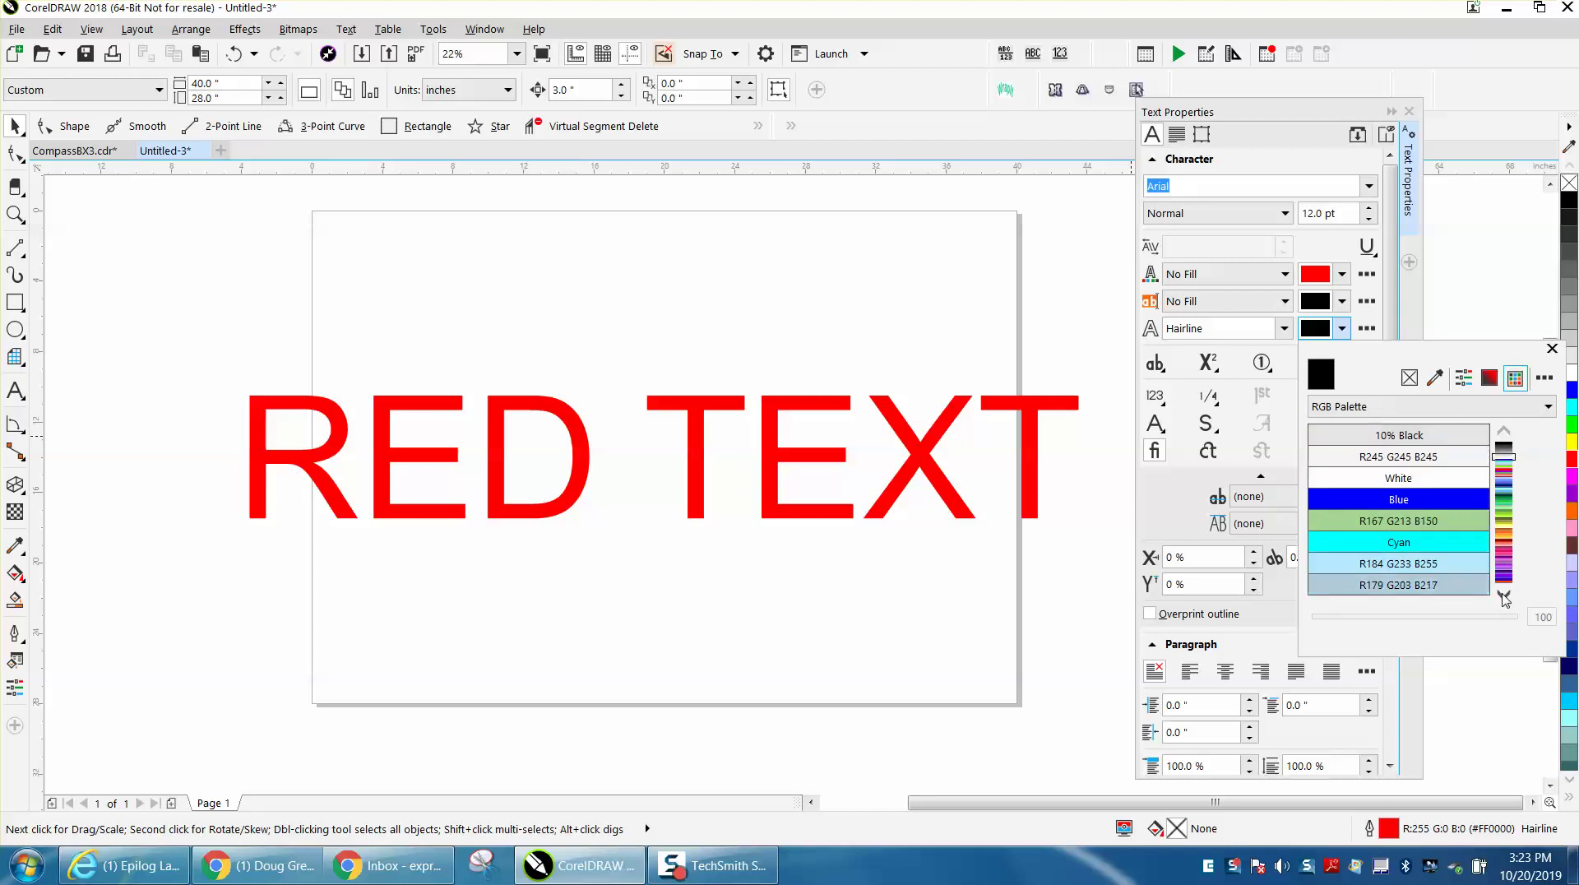
click(1504, 596)
click(1504, 596)
click(1504, 596)
click(1504, 596)
click(1504, 595)
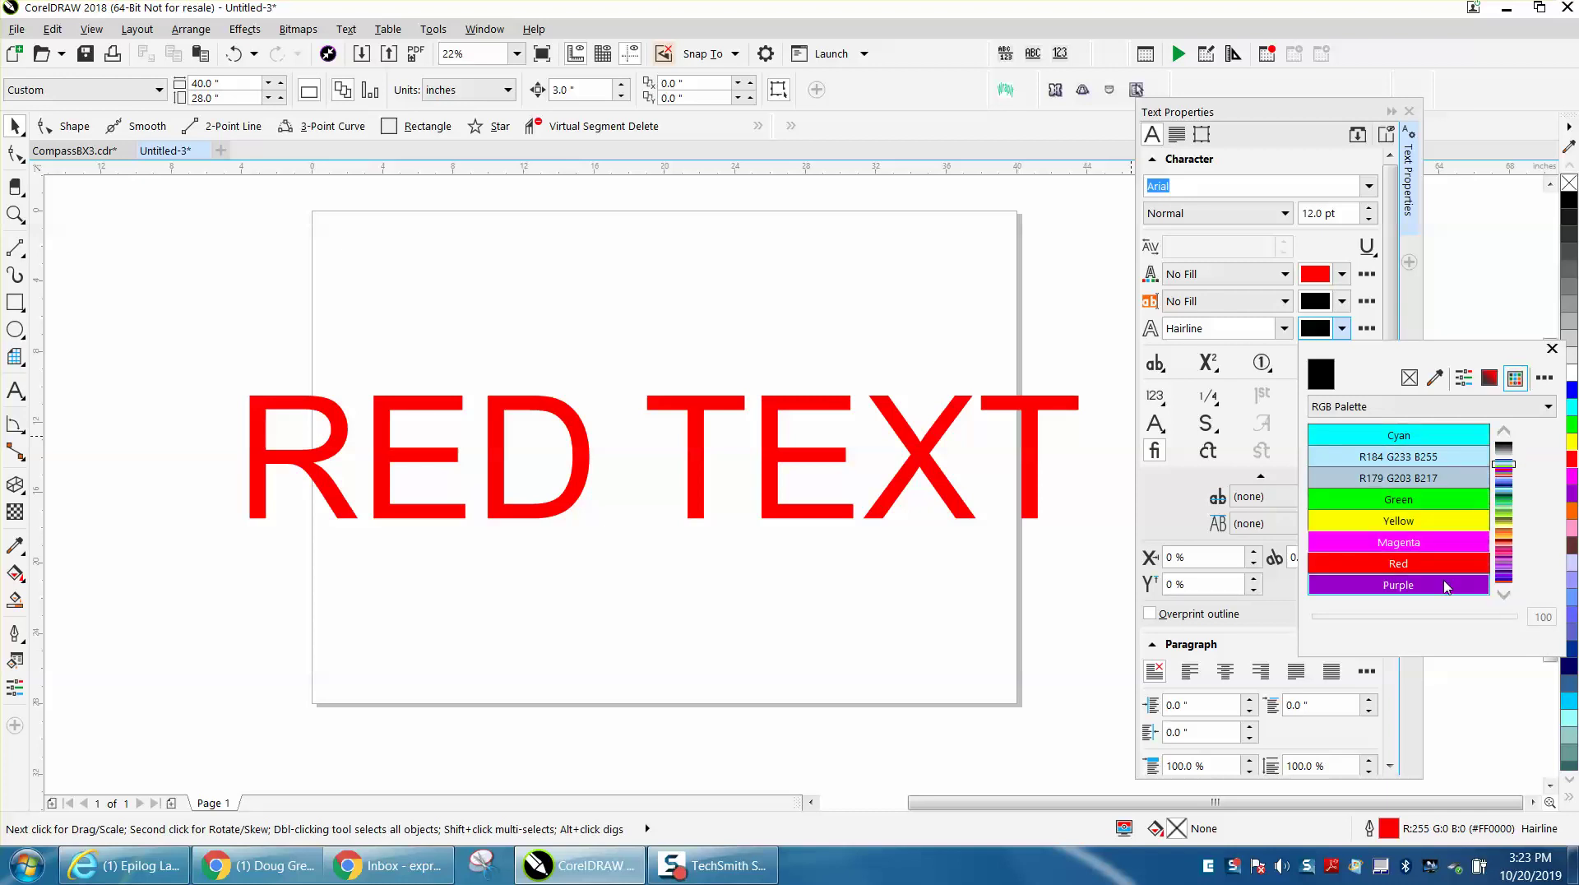
click(1420, 566)
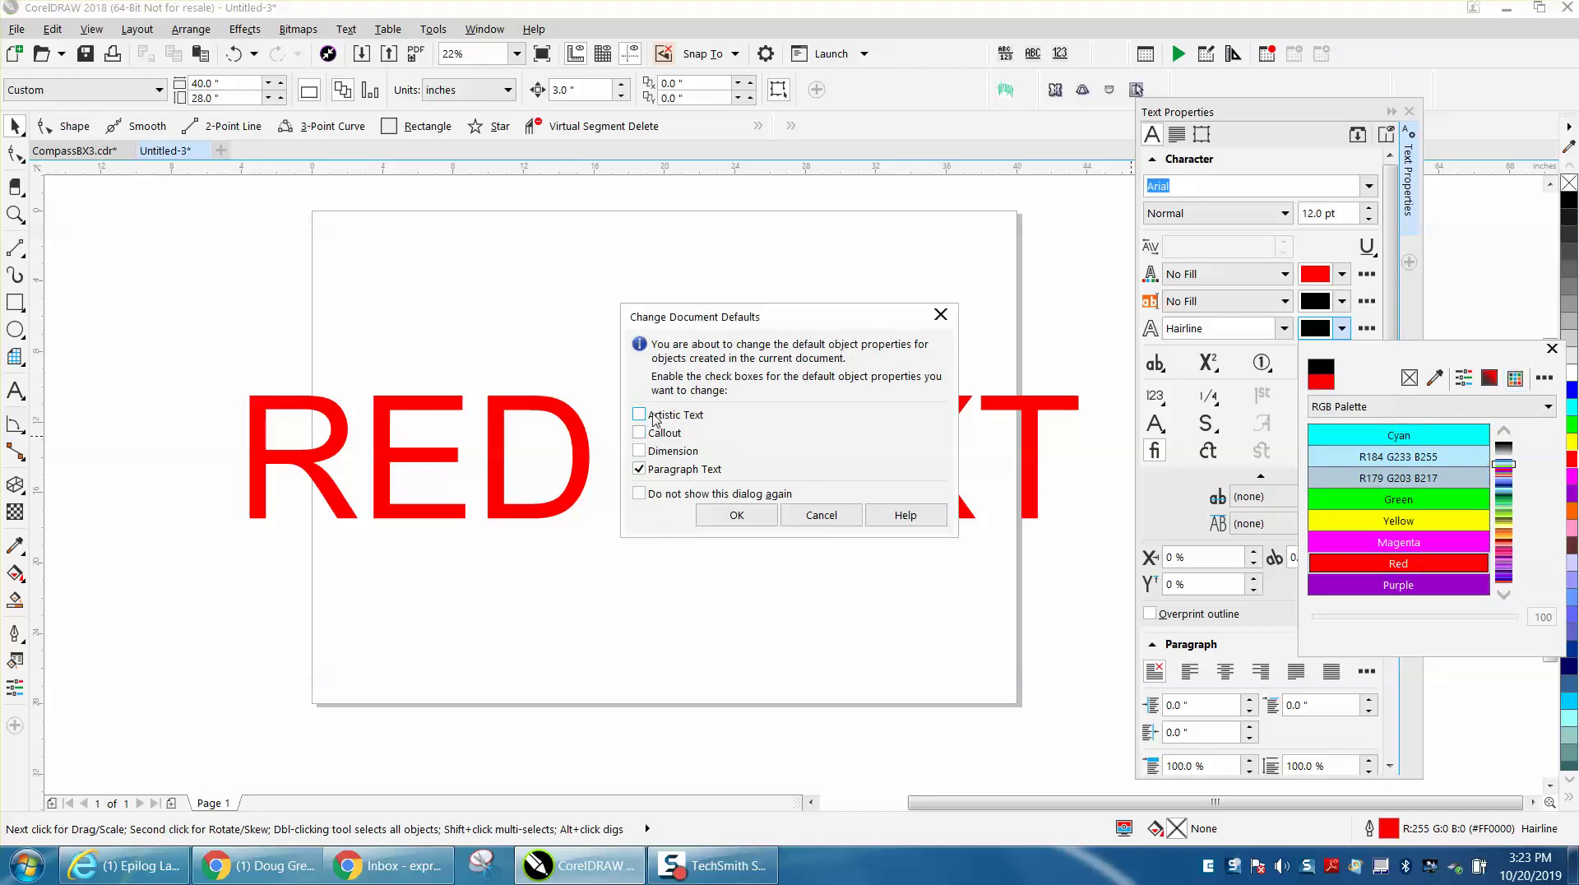
click(639, 414)
click(736, 515)
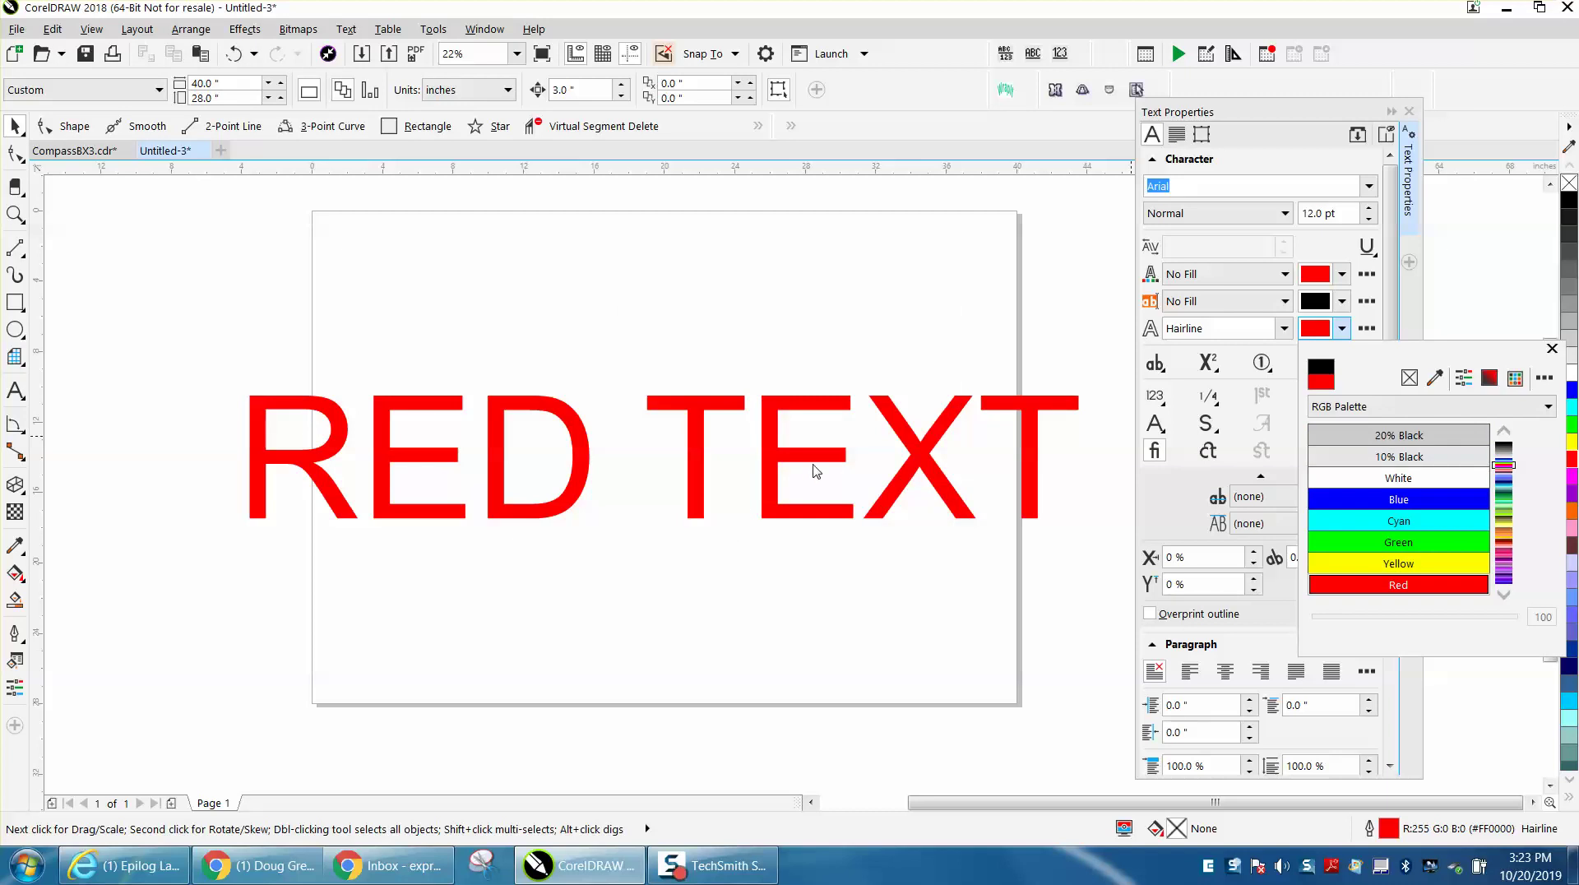
click(1552, 349)
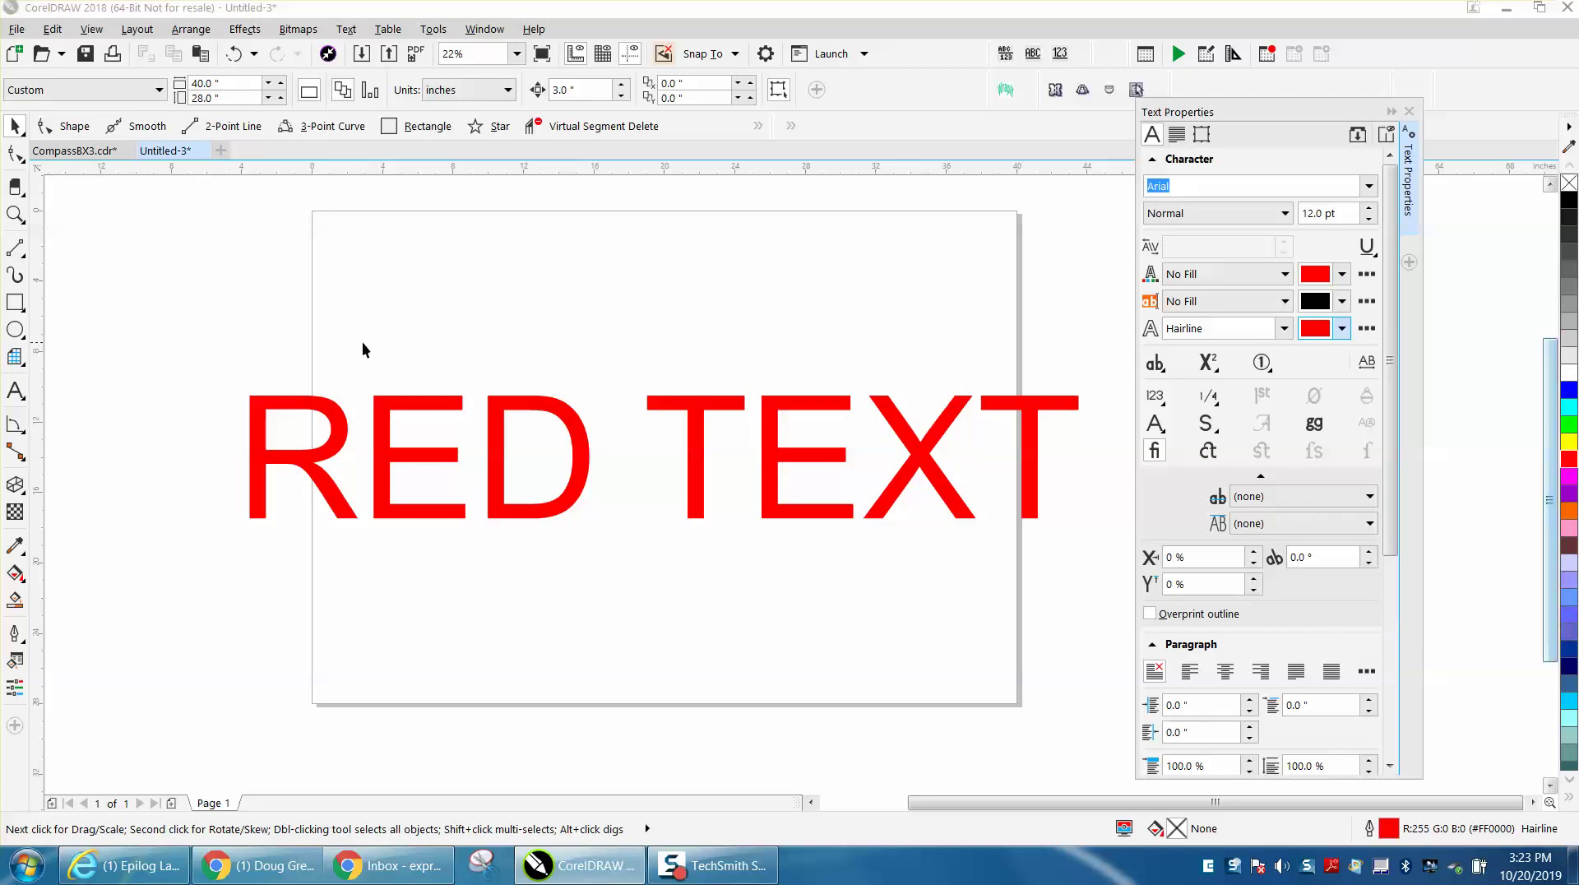
click(15, 390)
- Type 'LINE', delete the RED TEXT object, and enlarge LINE across the page
click(469, 309)
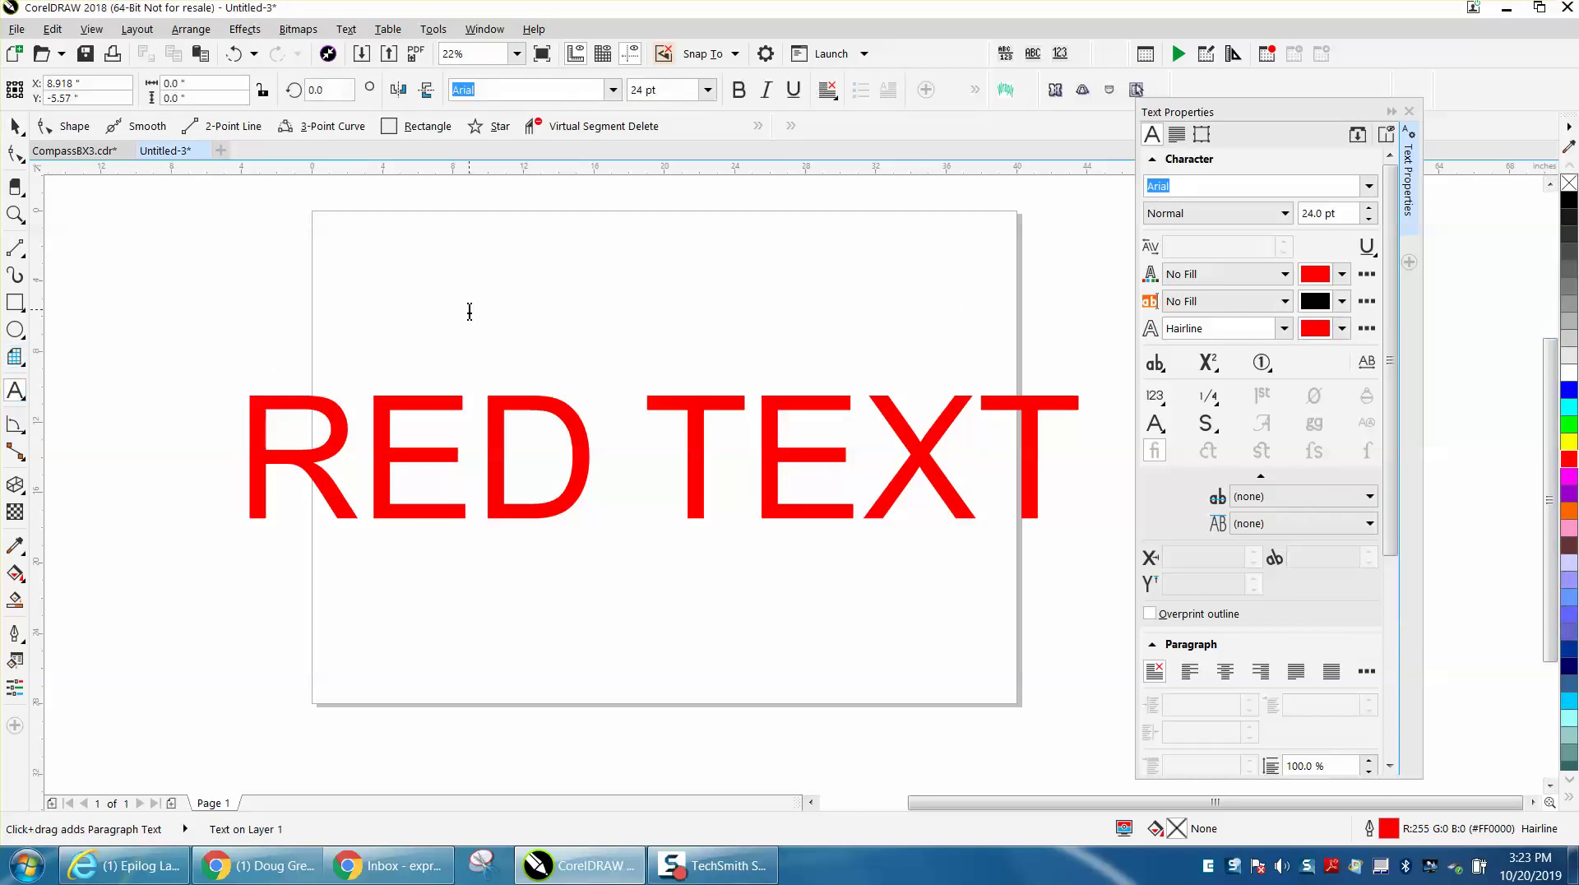
text(LINE)
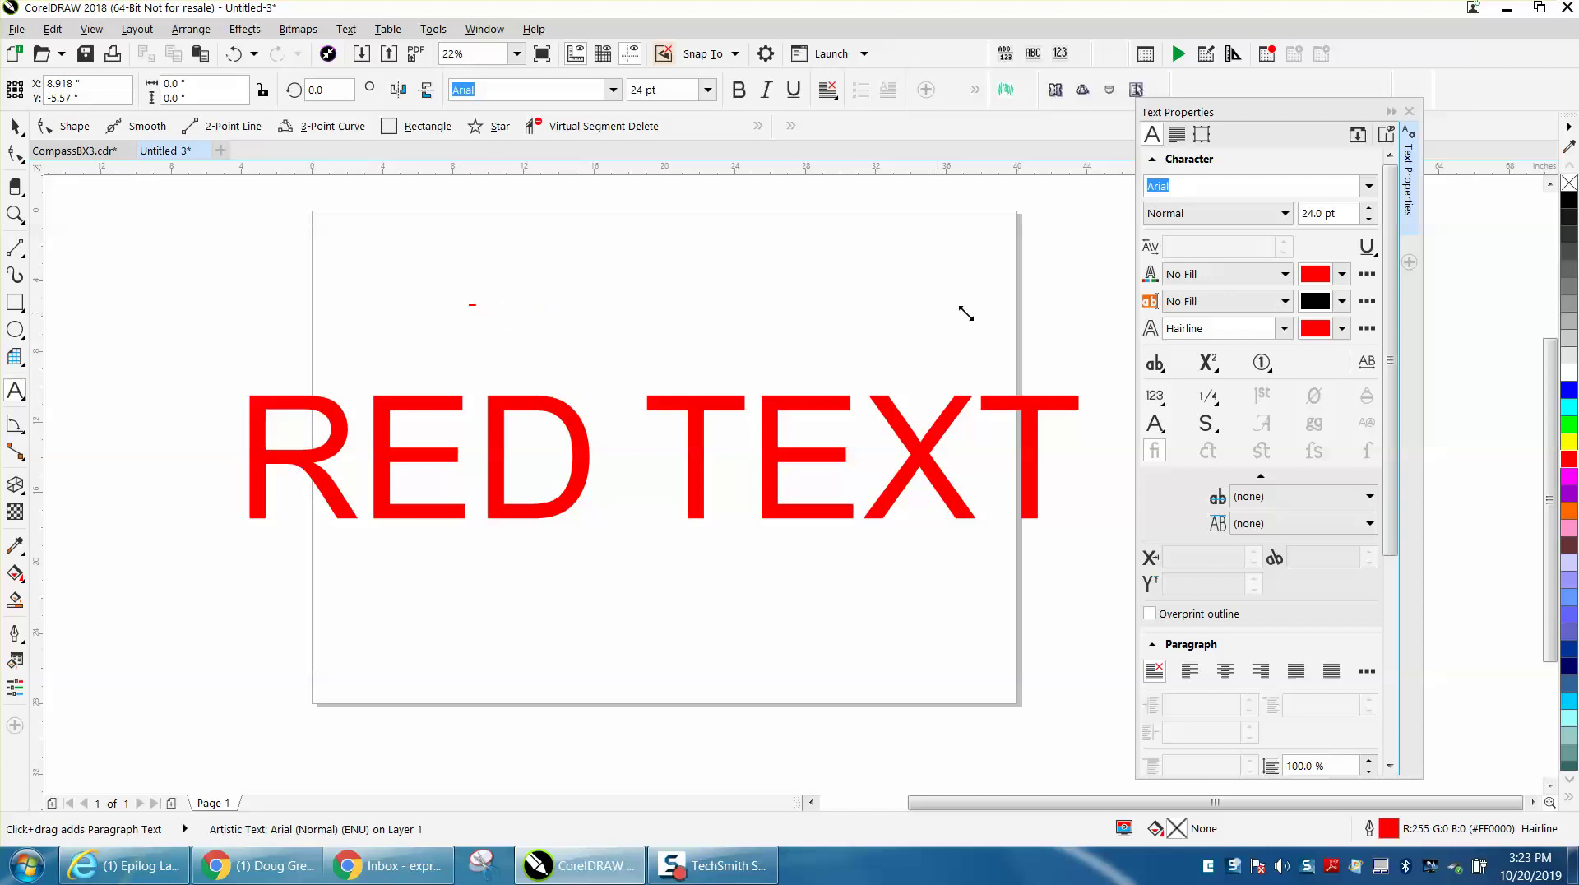
click(14, 126)
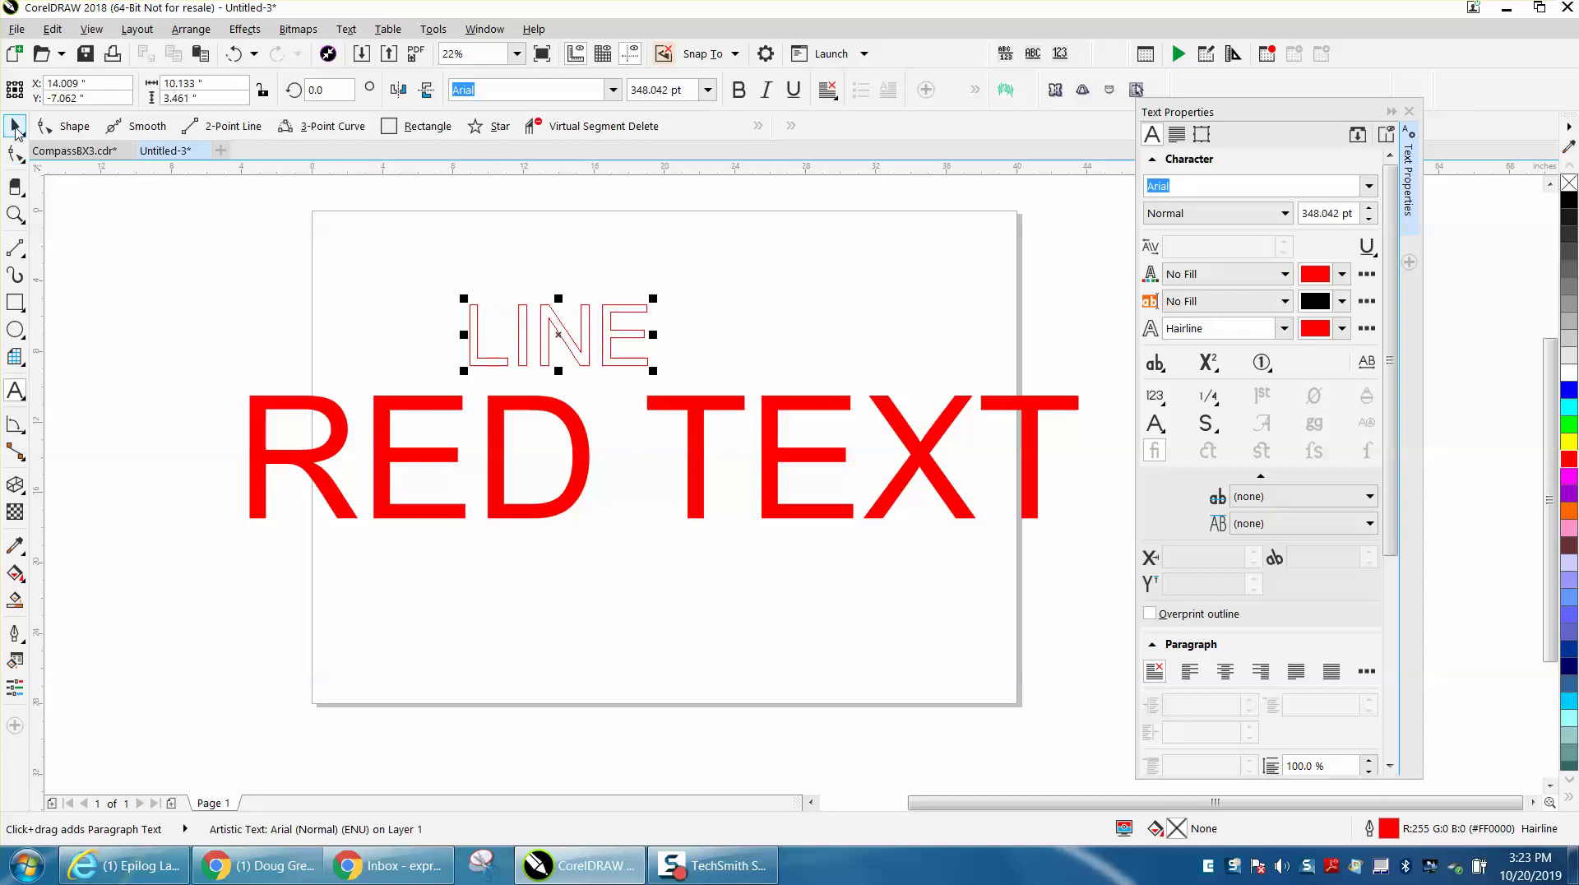
click(458, 407)
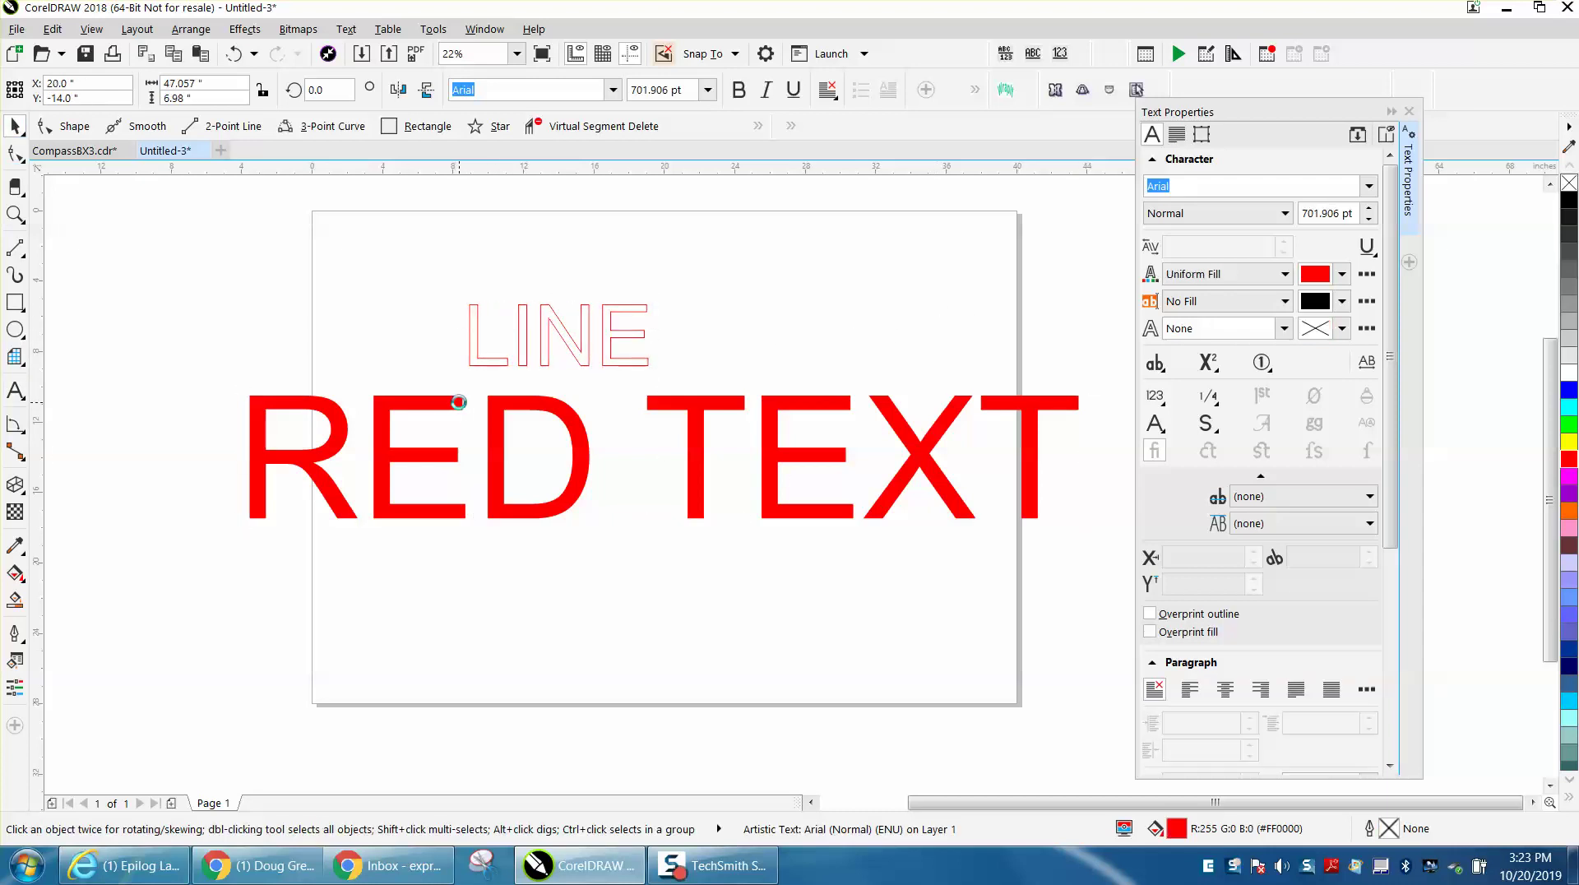
key(Delete)
click(645, 377)
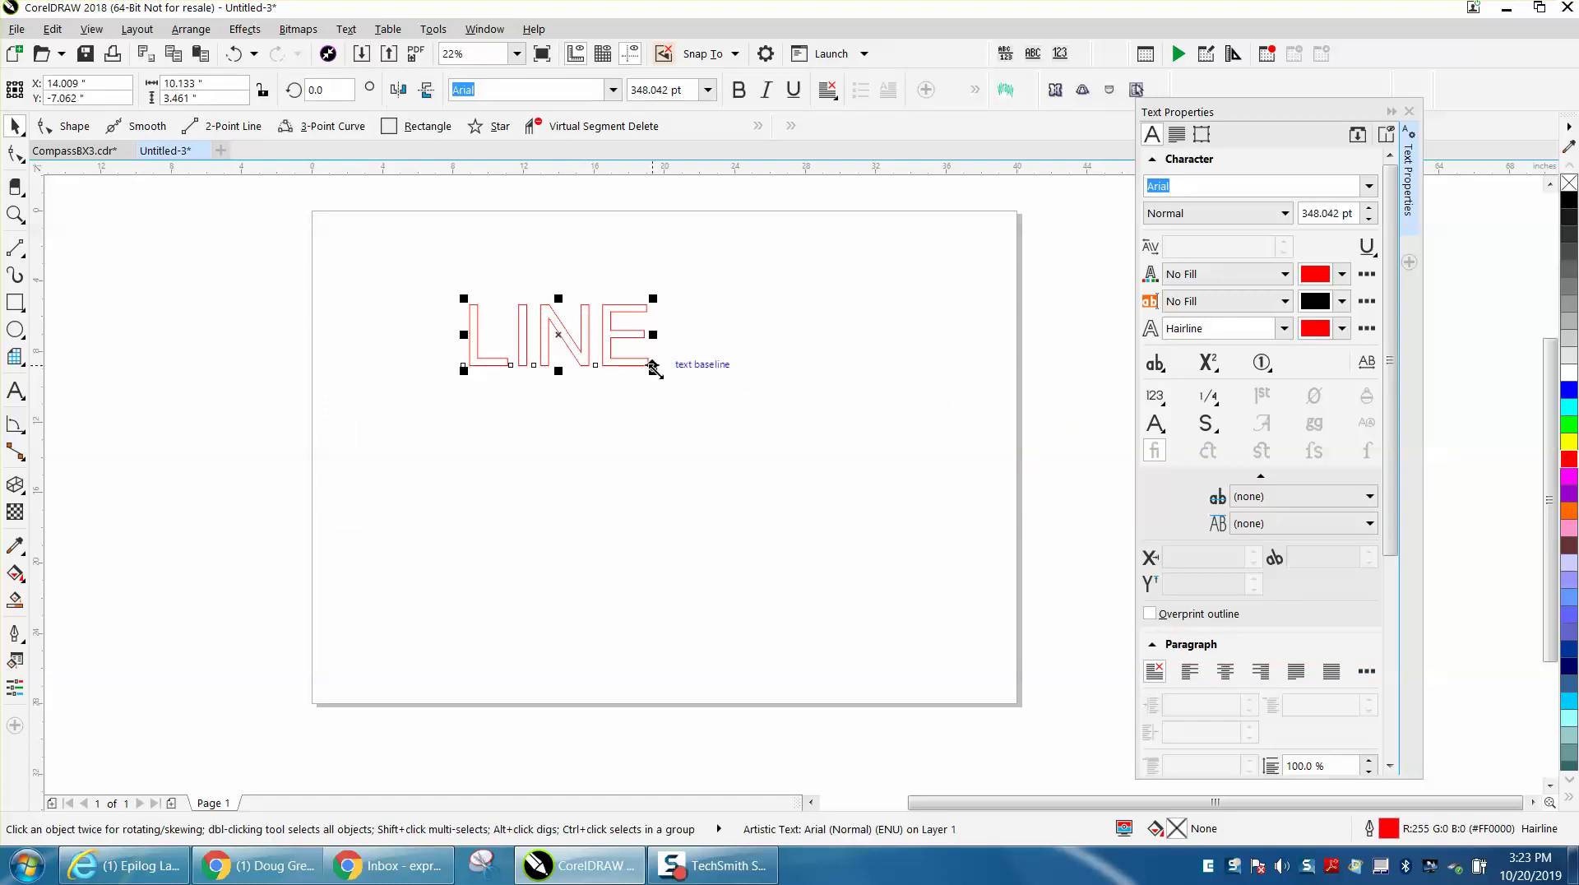
drag(663, 377, 703, 422)
click(646, 362)
drag(655, 368, 904, 538)
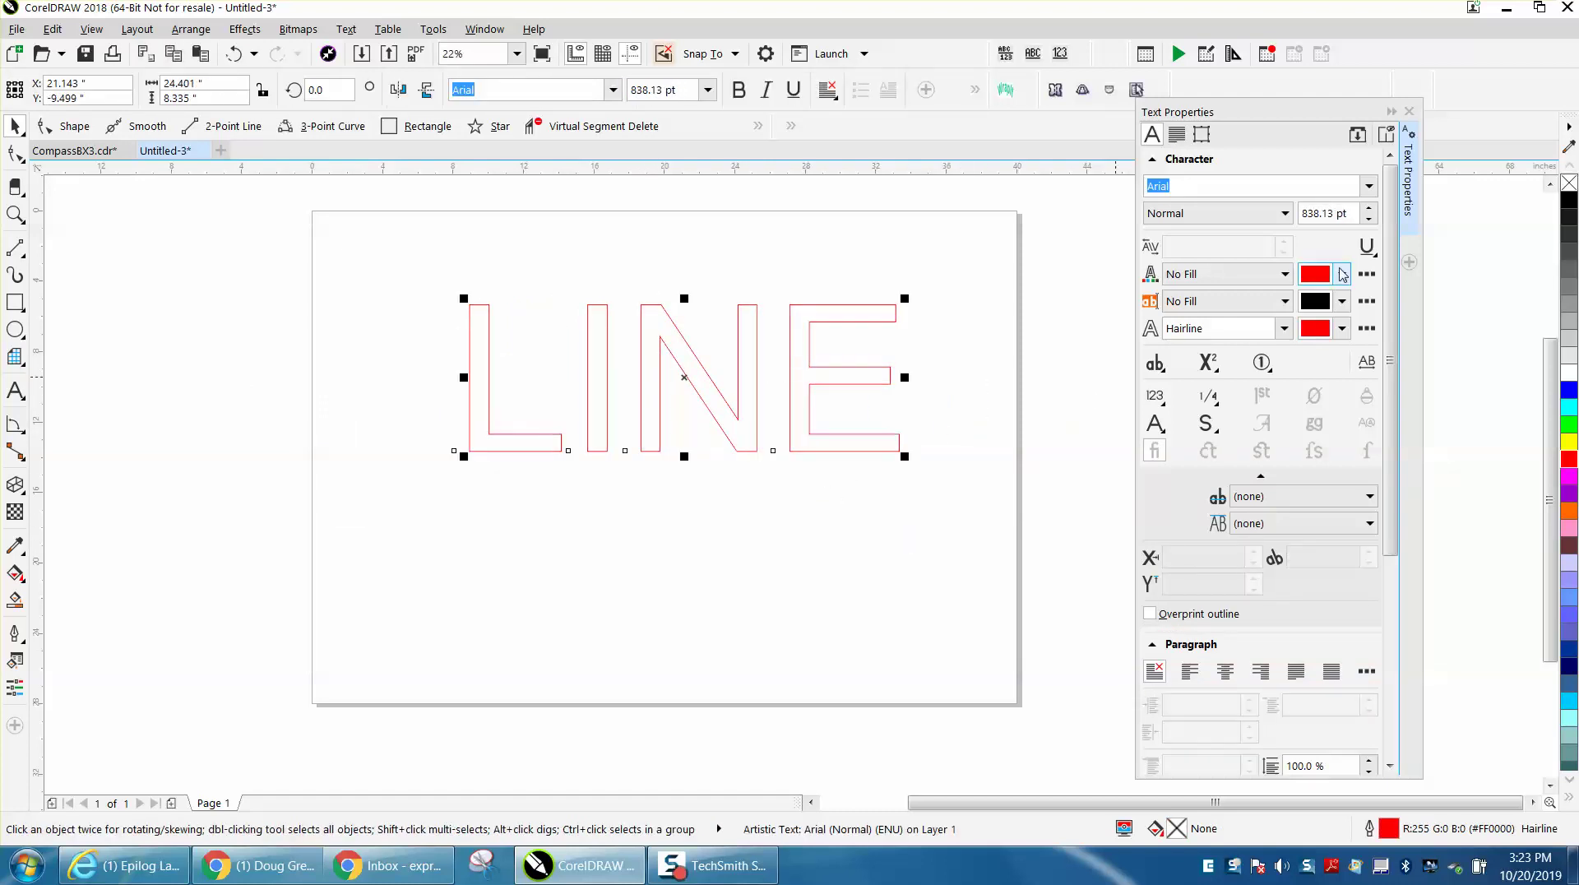
- Give the LINE text no fill and a black hairline outline
click(1409, 111)
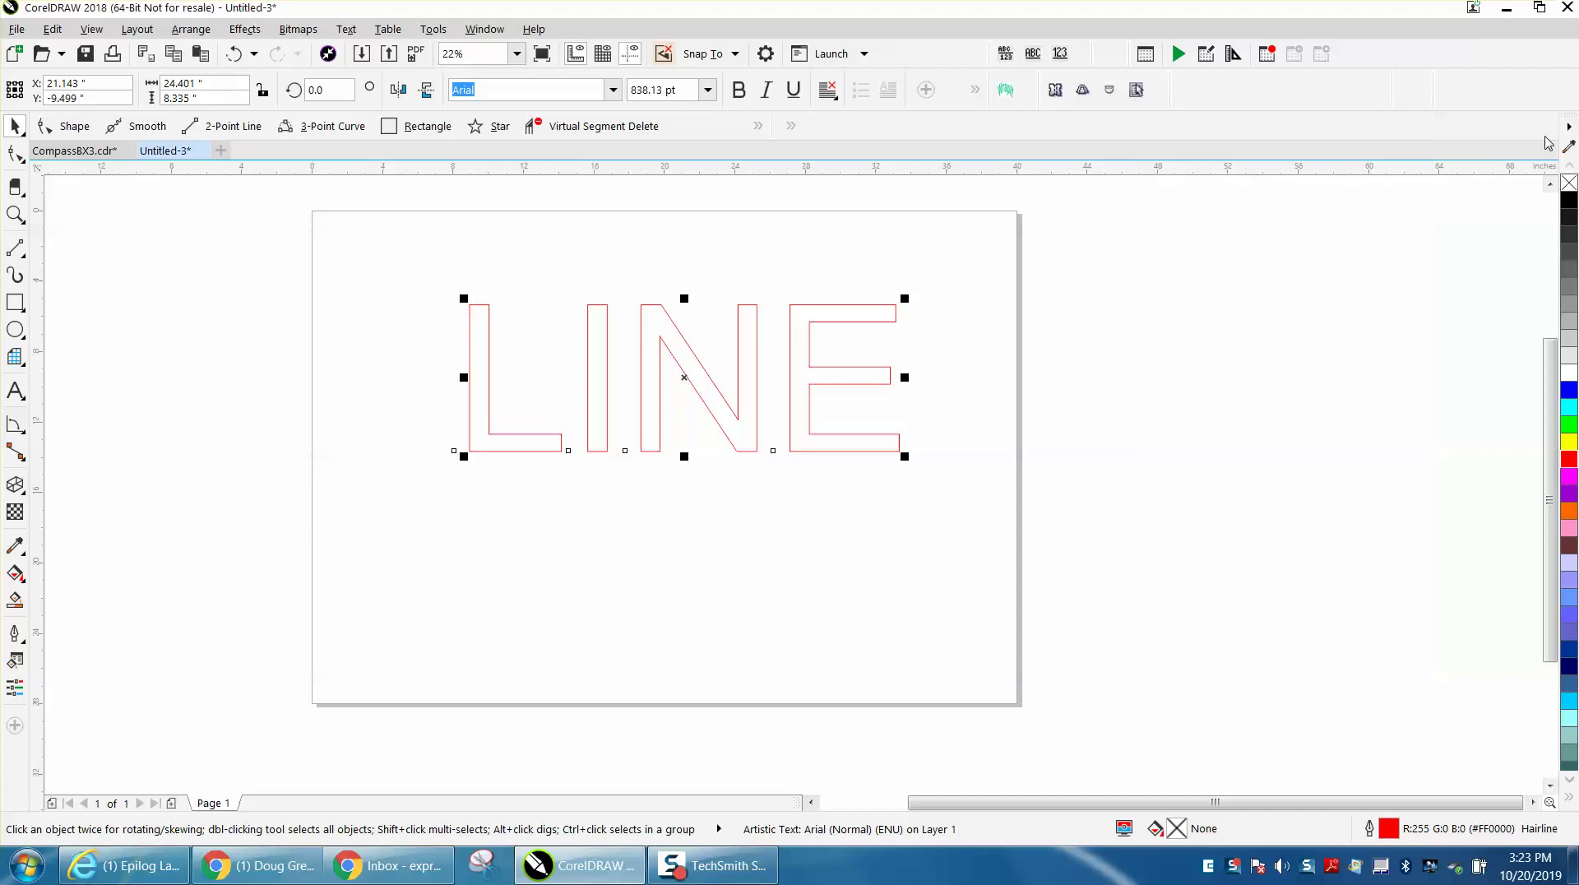
click(1569, 200)
right_click(1569, 183)
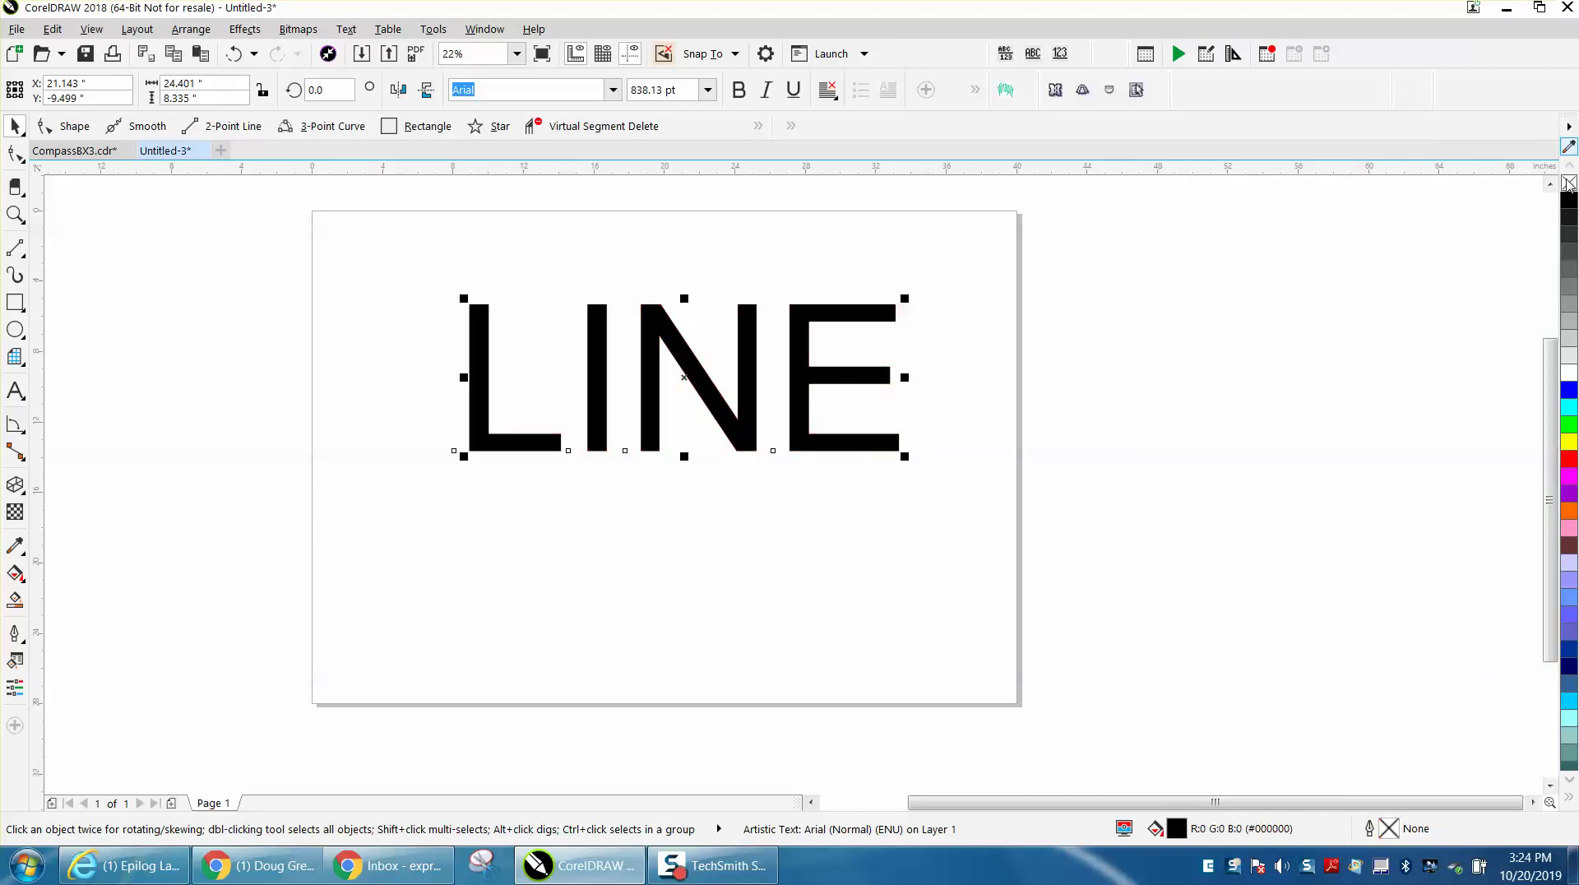
click(1569, 182)
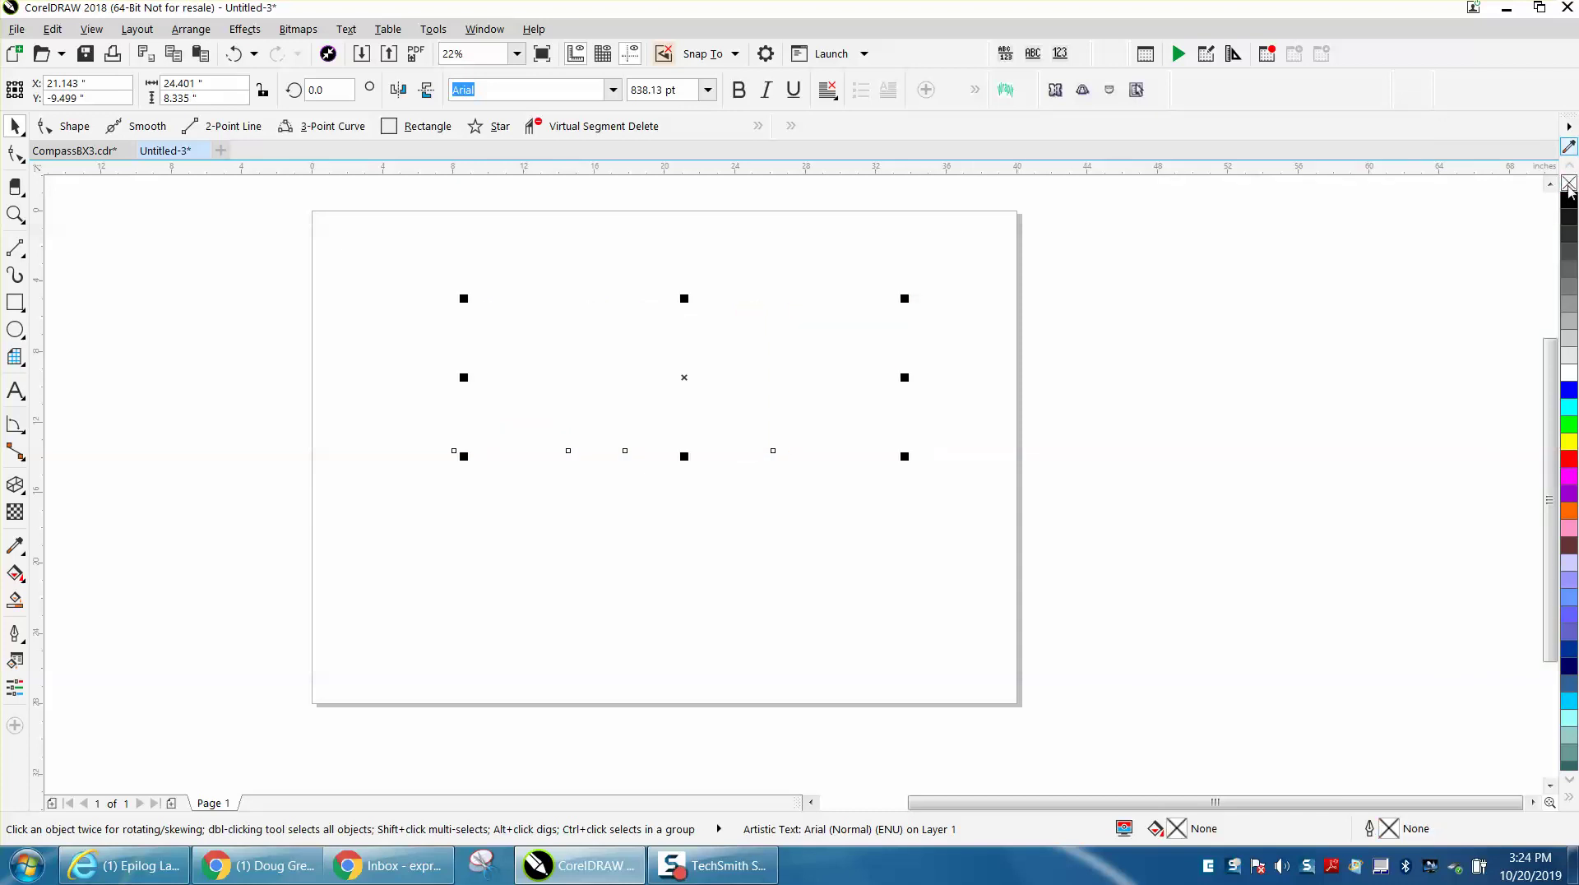
right_click(1569, 202)
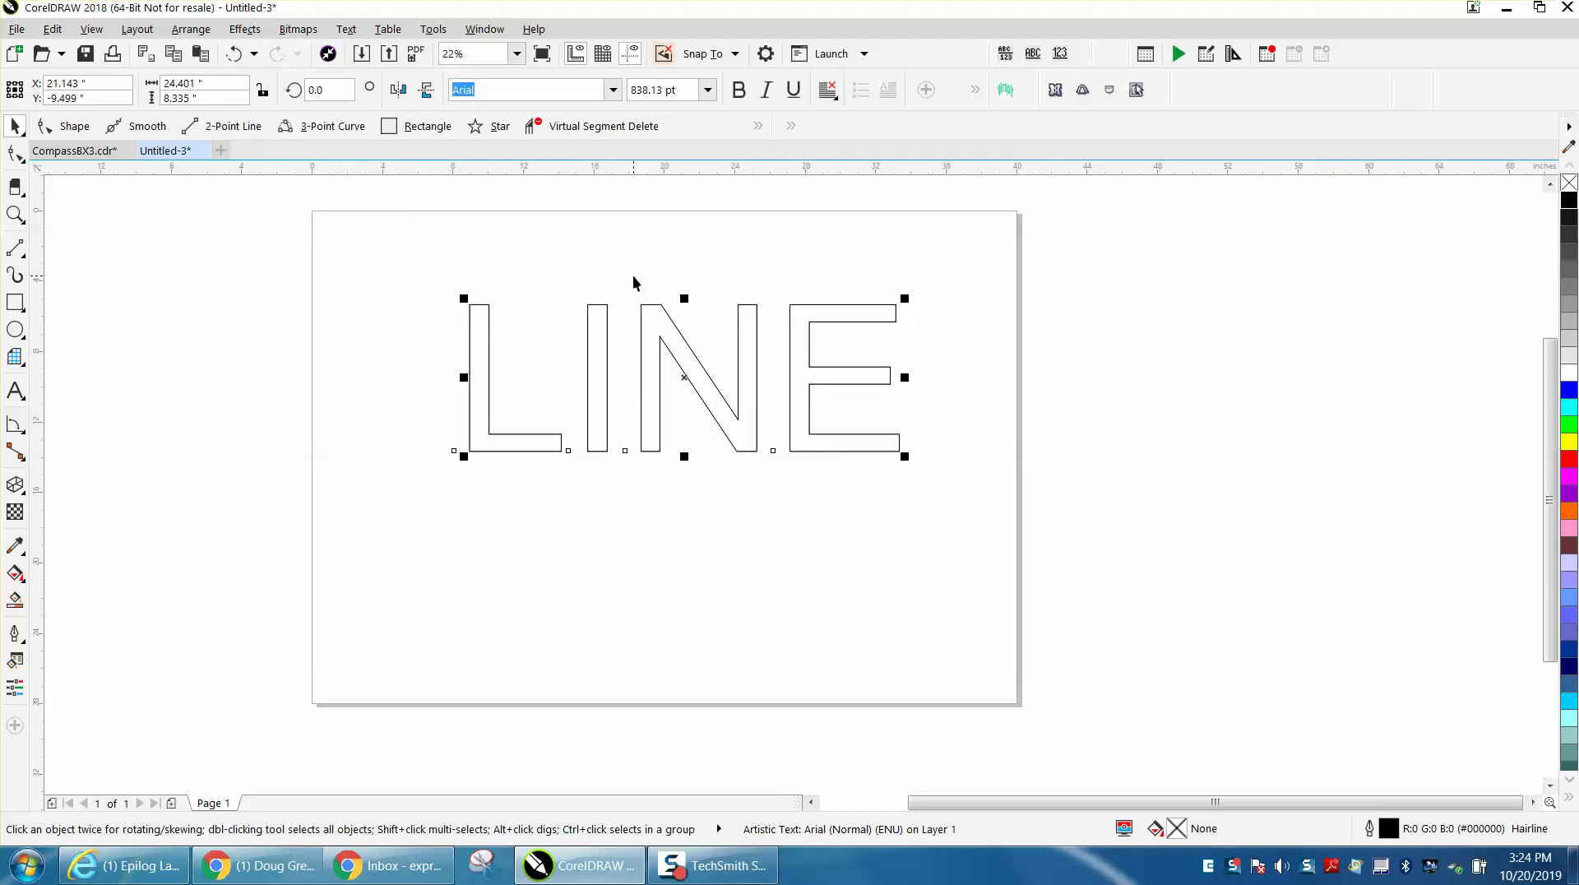
- Draw a rectangle bar as wide as LINE just below the text
drag(687, 376, 687, 541)
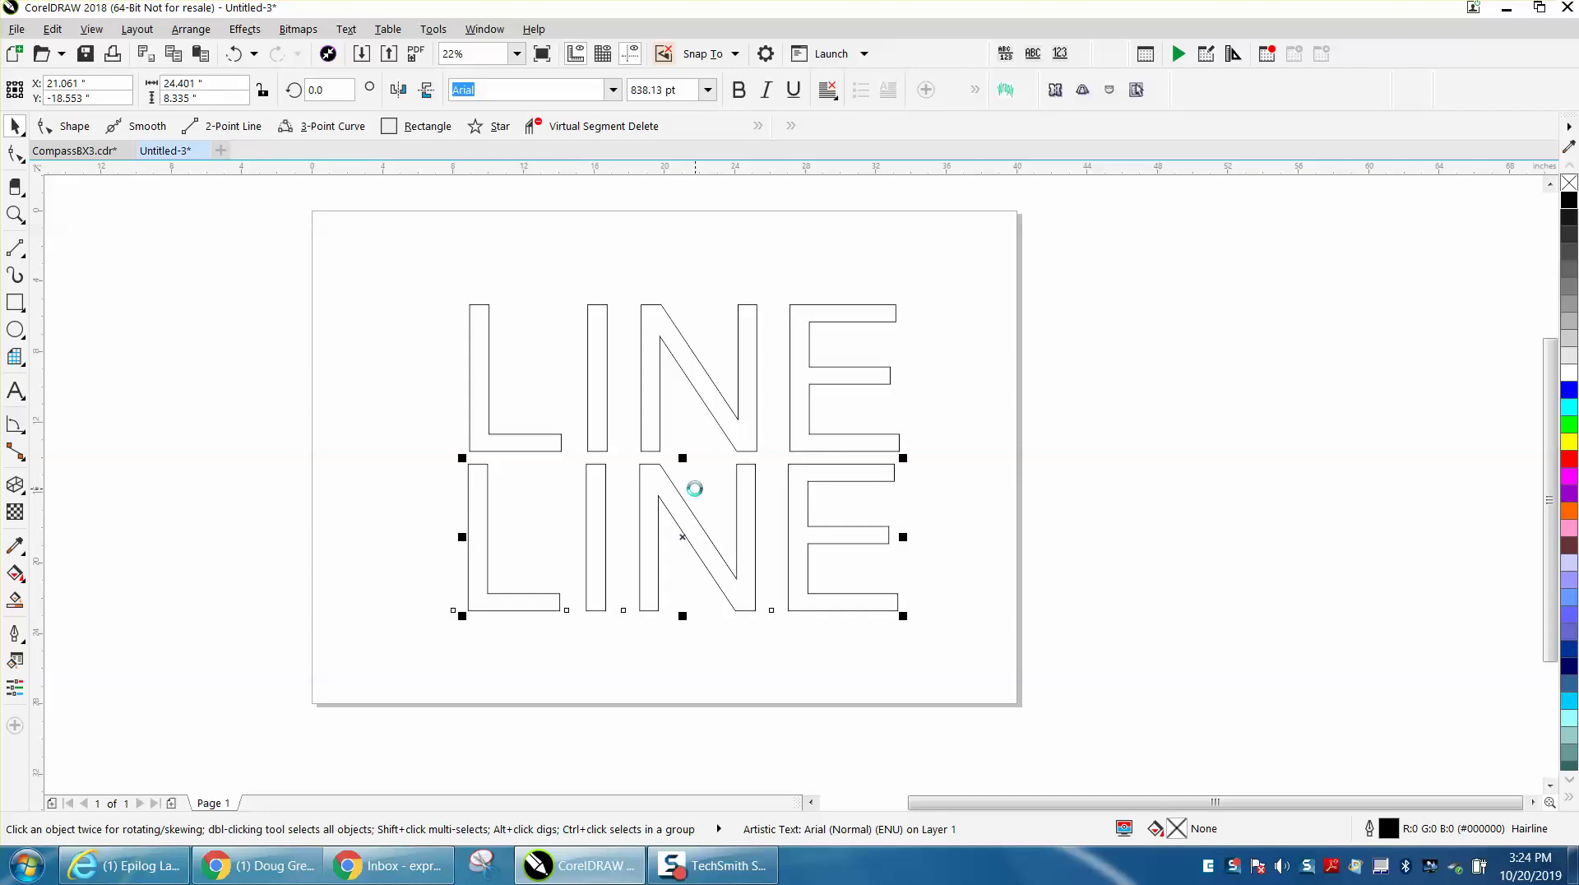
key(Delete)
click(14, 304)
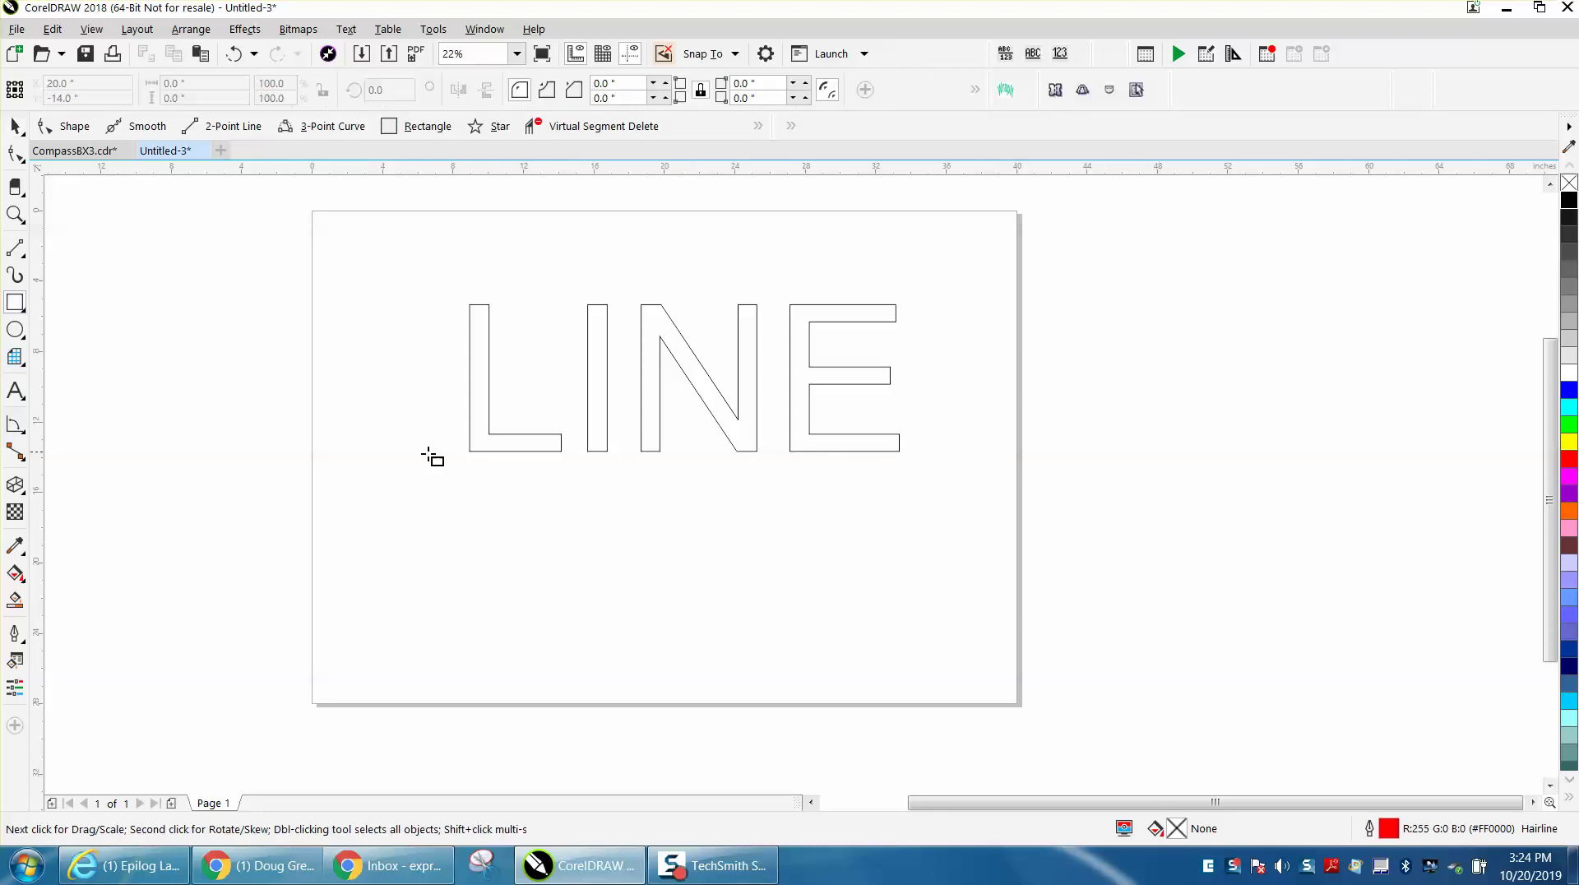
drag(454, 450, 919, 450)
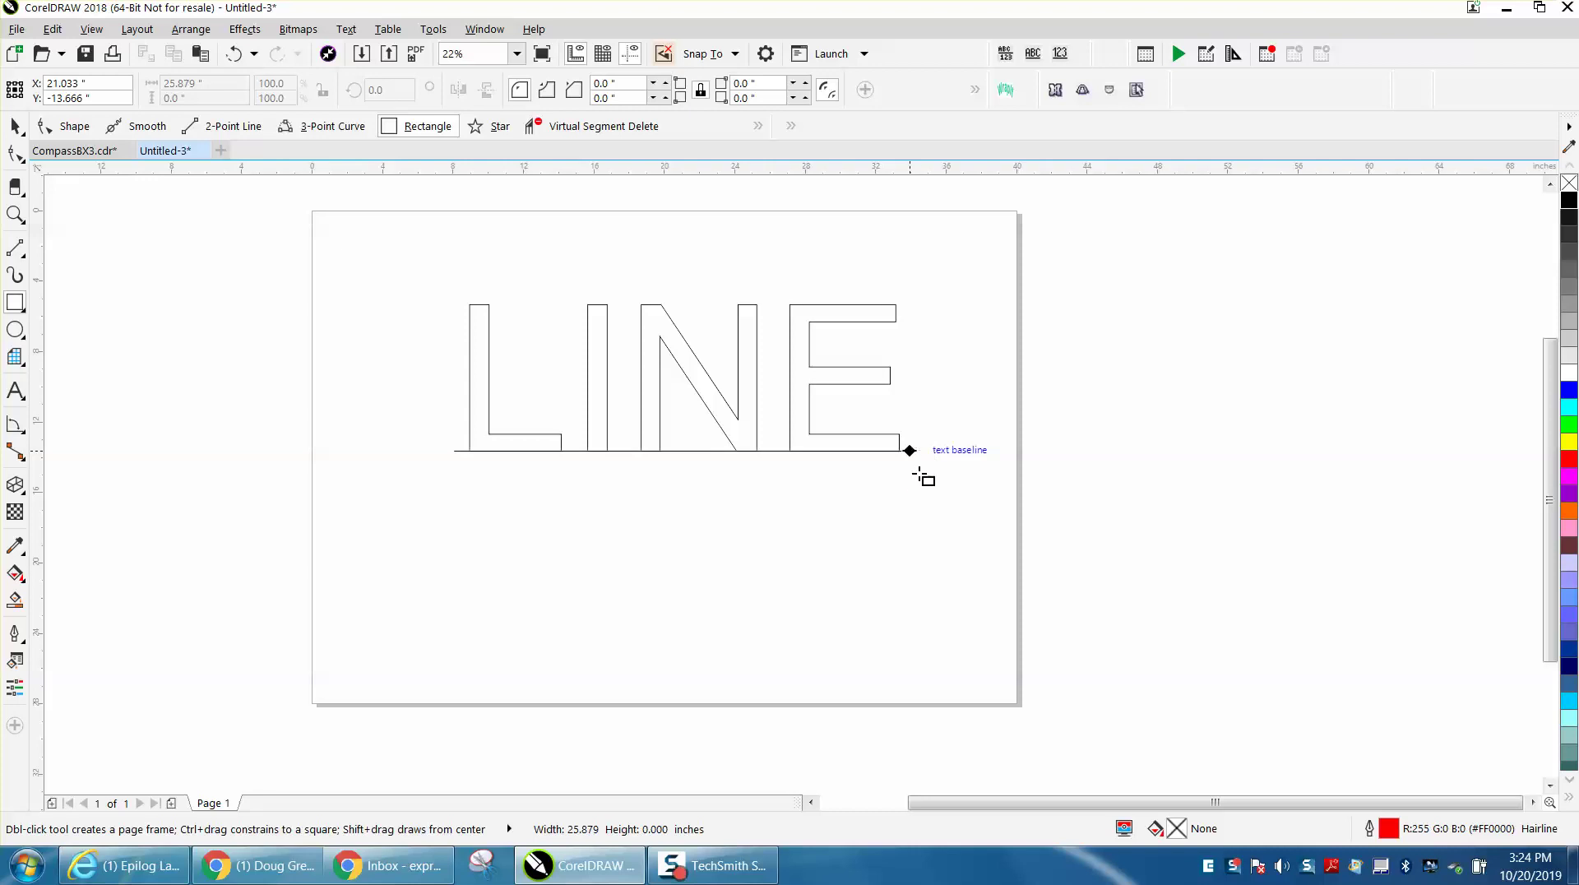
drag(922, 477, 921, 498)
key(F10)
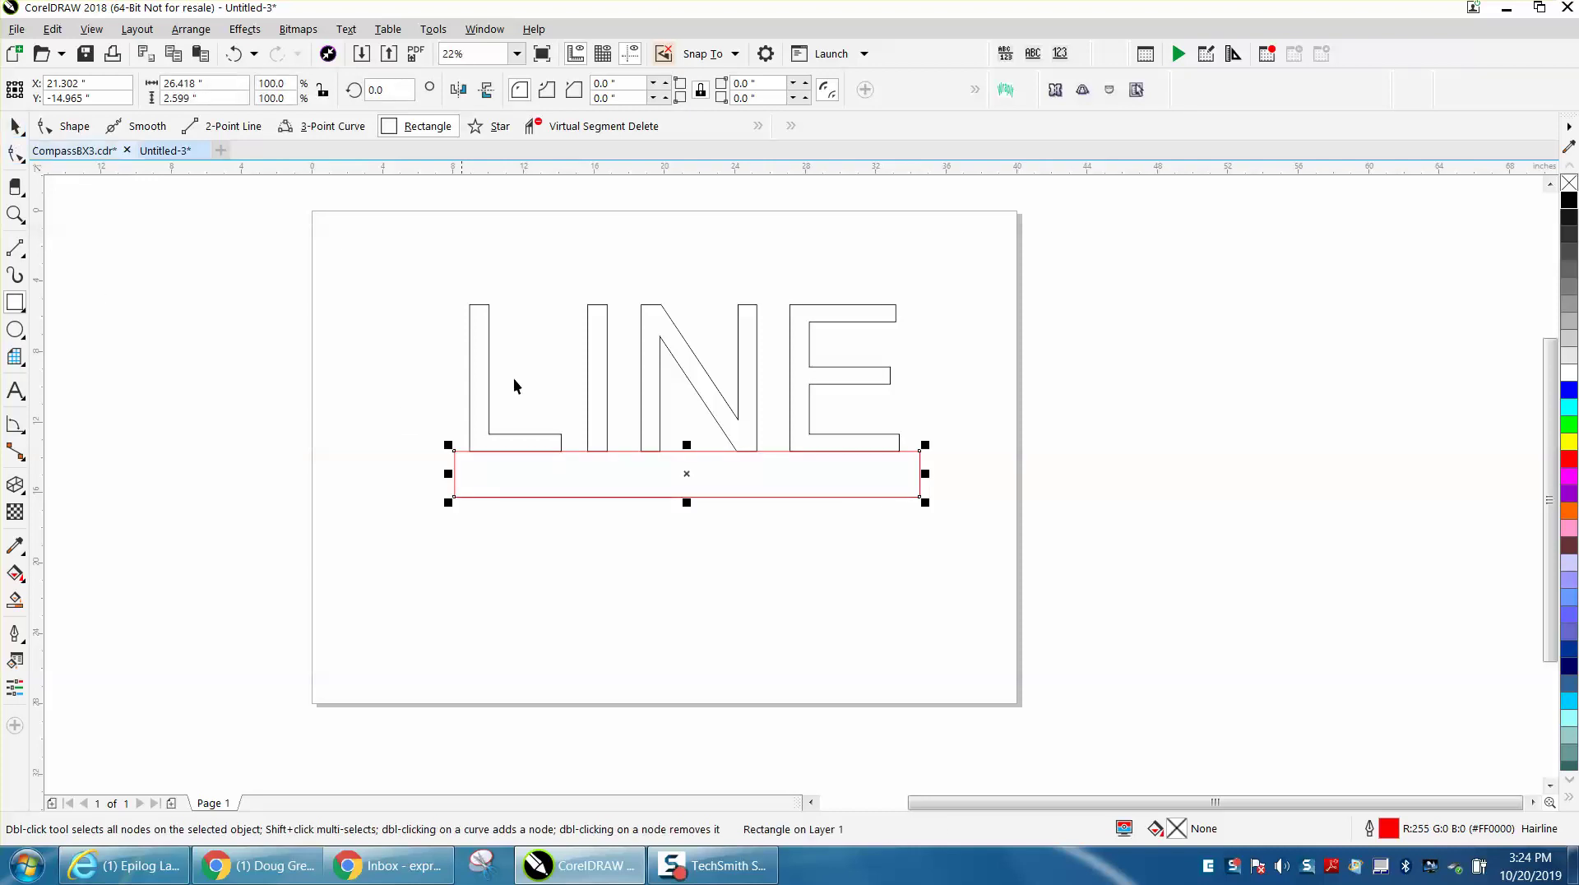
key(space)
mouse_move(682, 454)
mouse_down()
mouse_move(683, 436)
mouse_move(682, 467)
mouse_up()
key(Up)
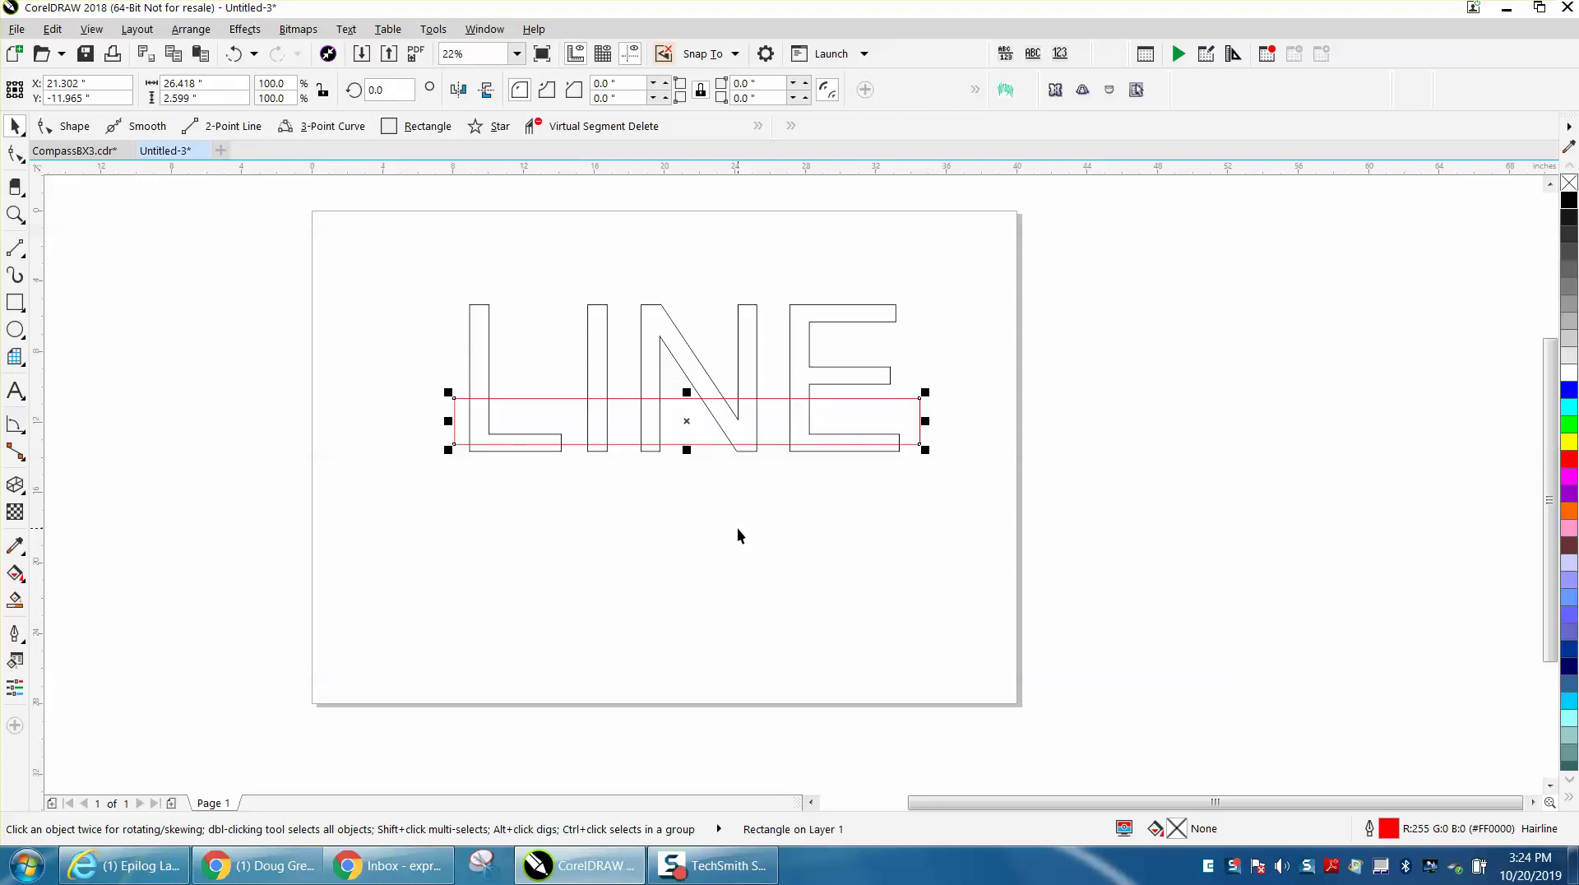
key(Down)
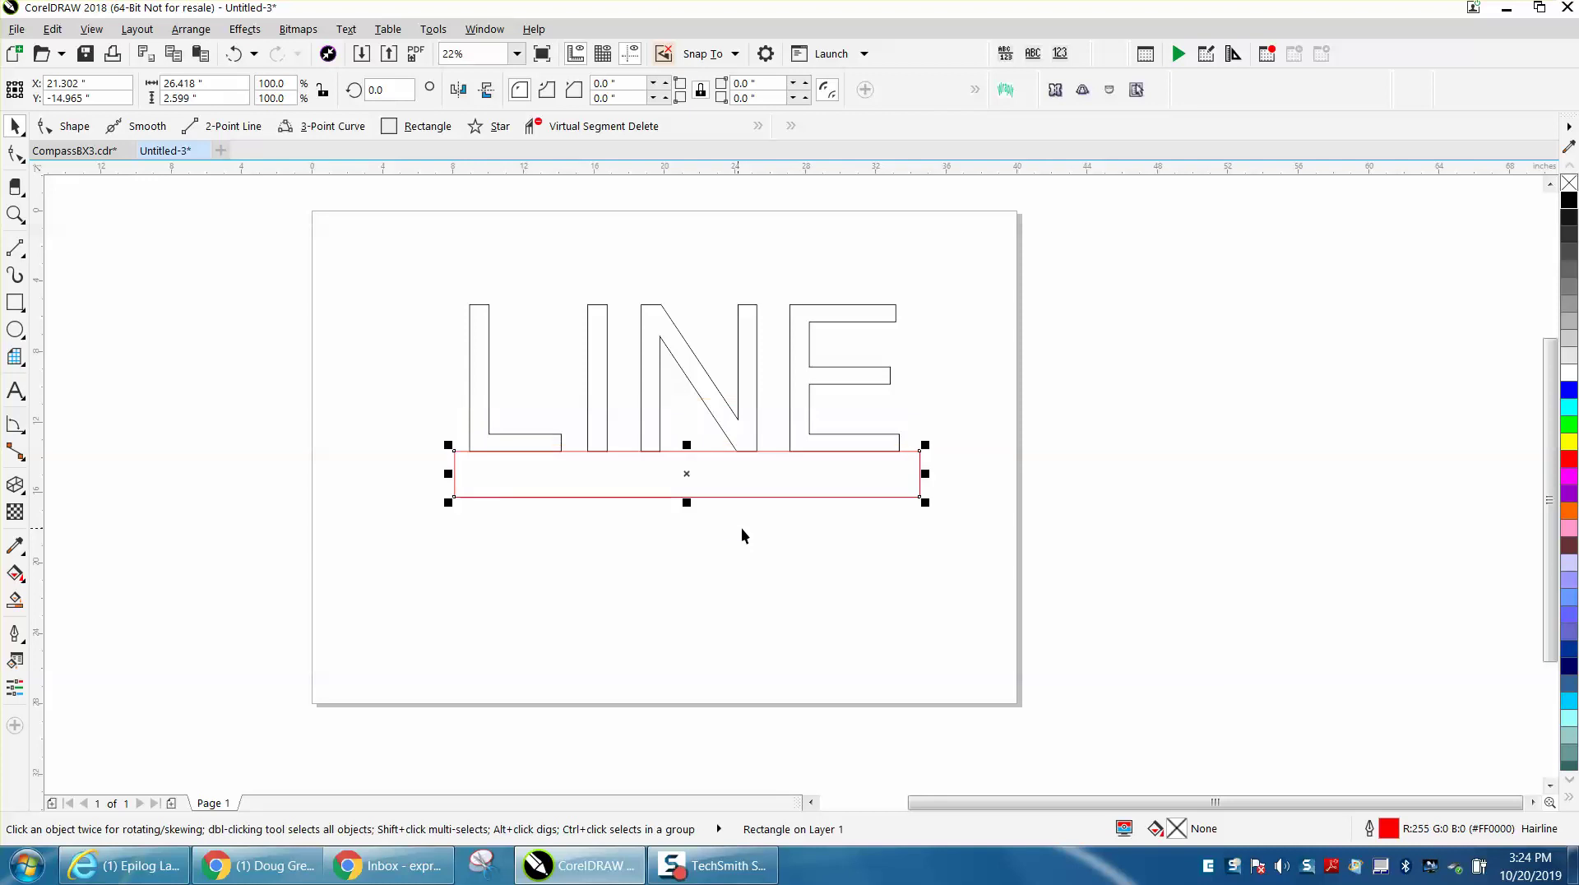
- Set the nudge distance to 0.25" and nudge the bar up once to overlap the letters
click(275, 212)
double_click(578, 90)
key(BackSpace)
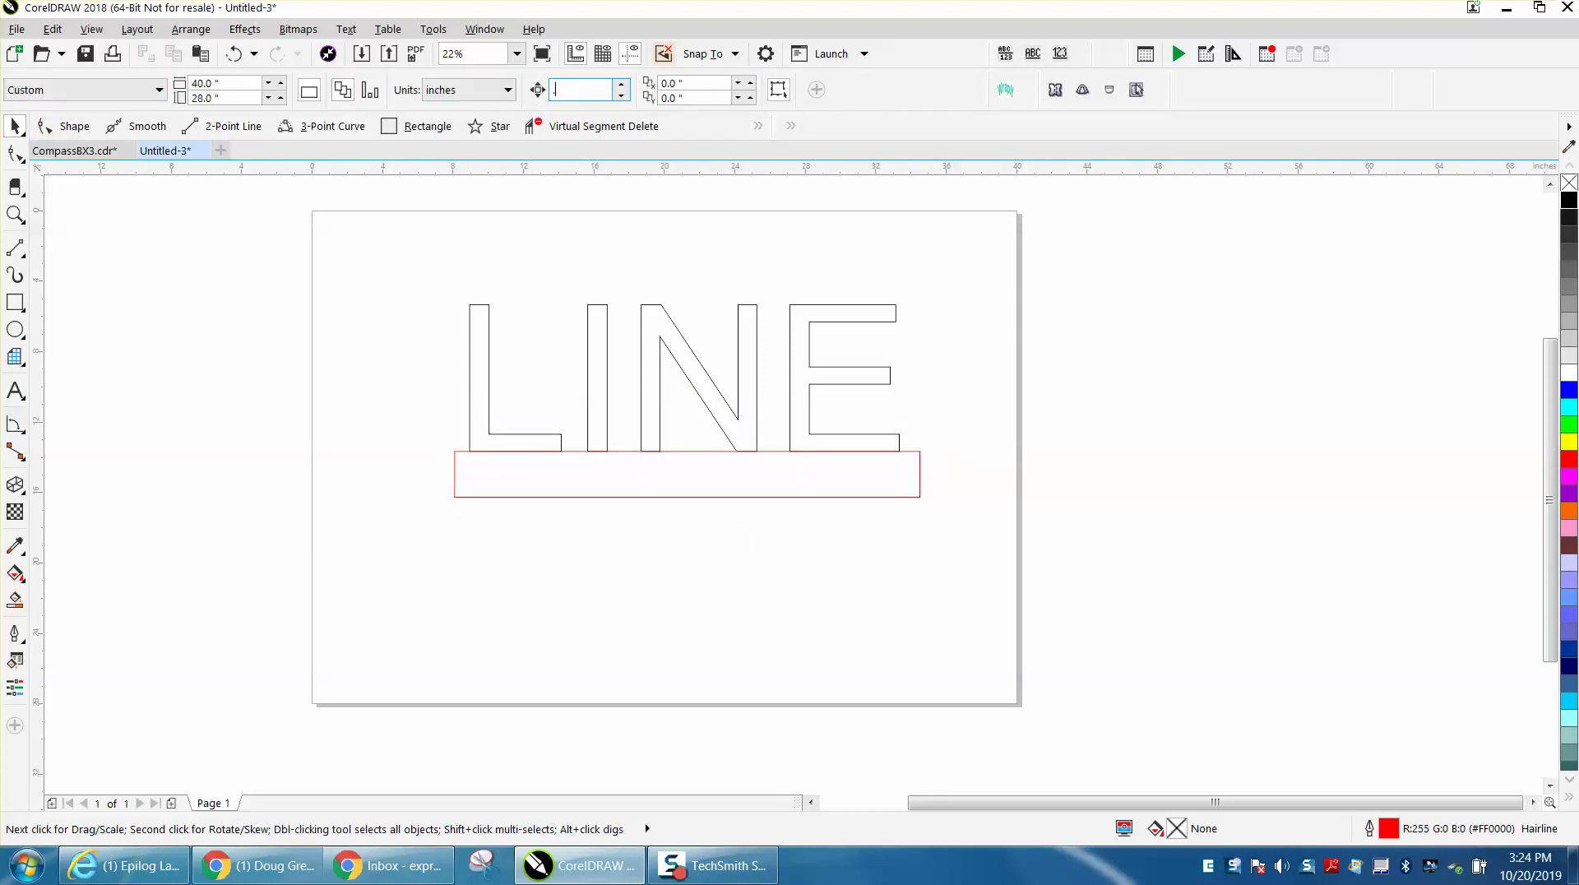
text(.25)
key(Return)
click(686, 496)
key(Up)
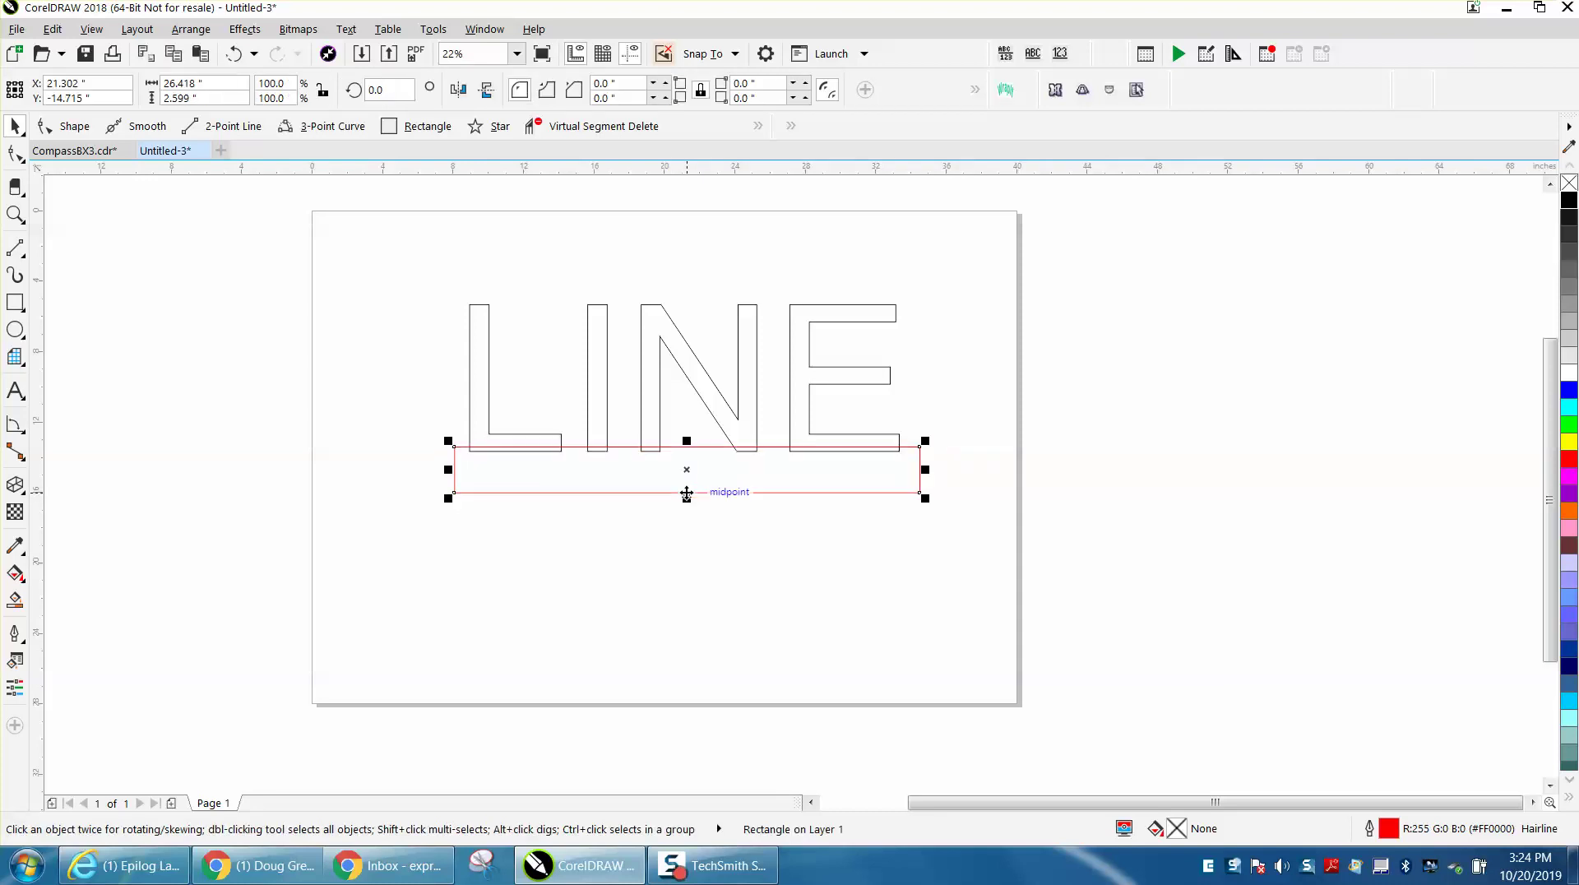
- Convert the LINE text to curves and weld it with the rectangle bar
click(489, 335)
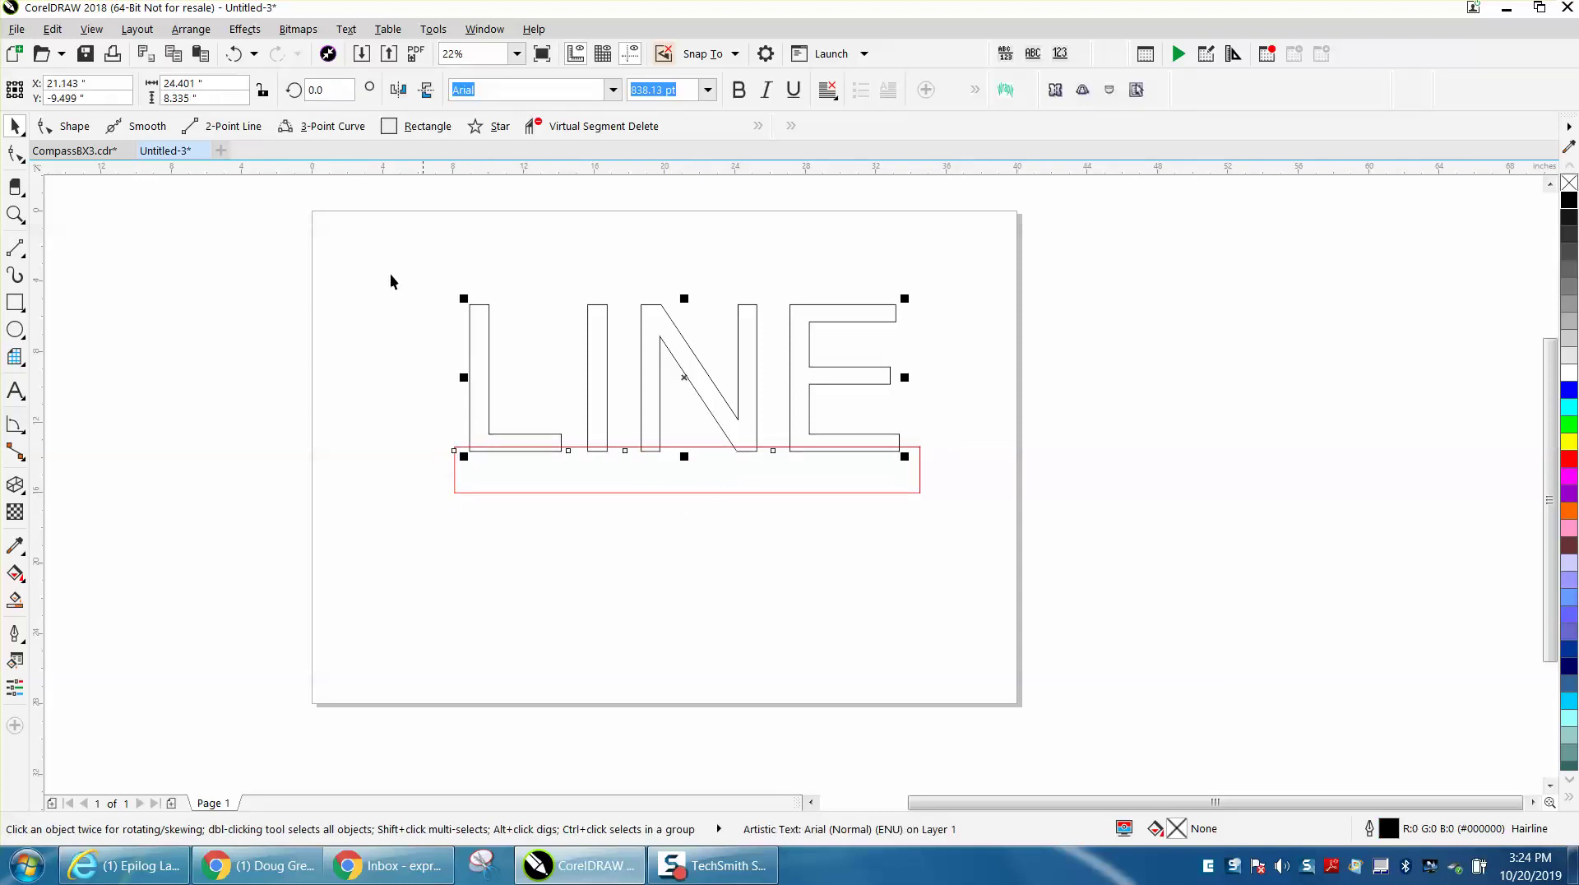
click(191, 28)
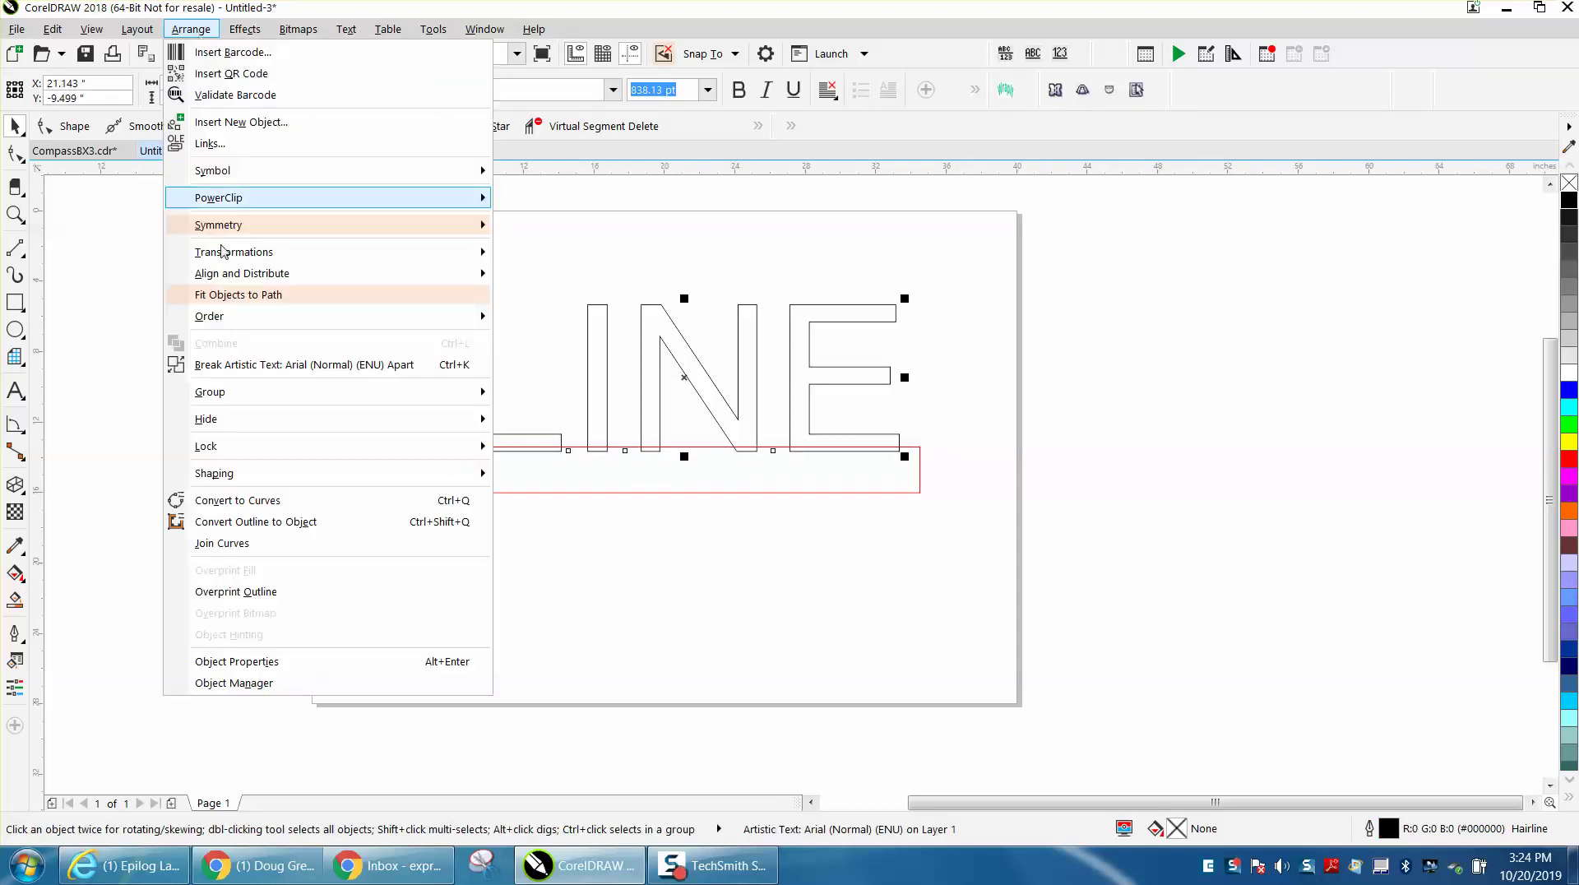
click(283, 498)
drag(416, 244, 957, 541)
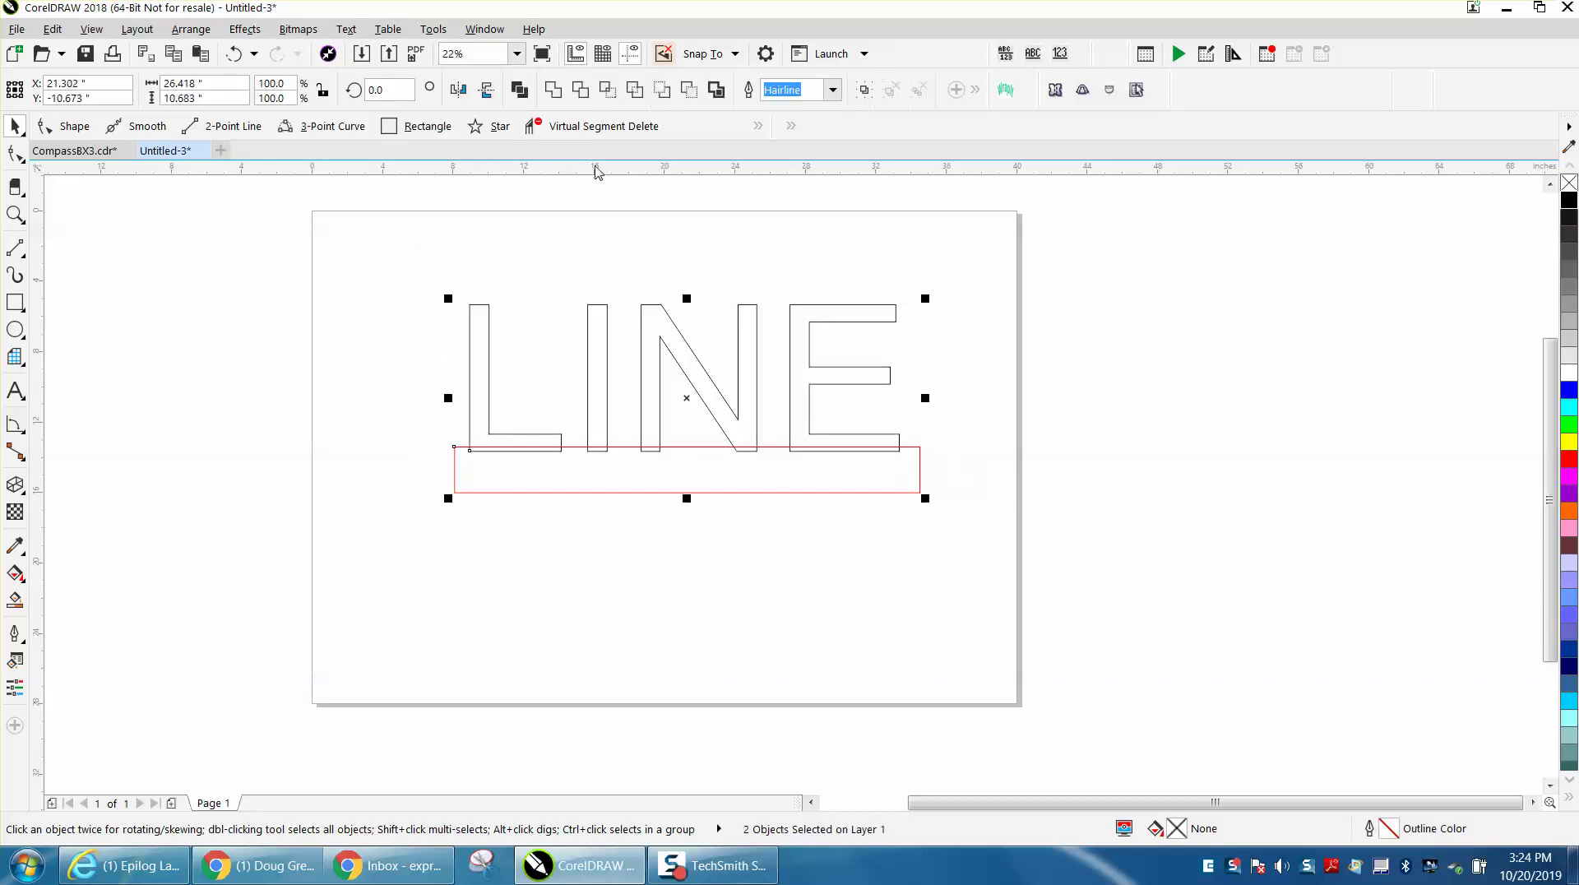
click(556, 89)
click(689, 206)
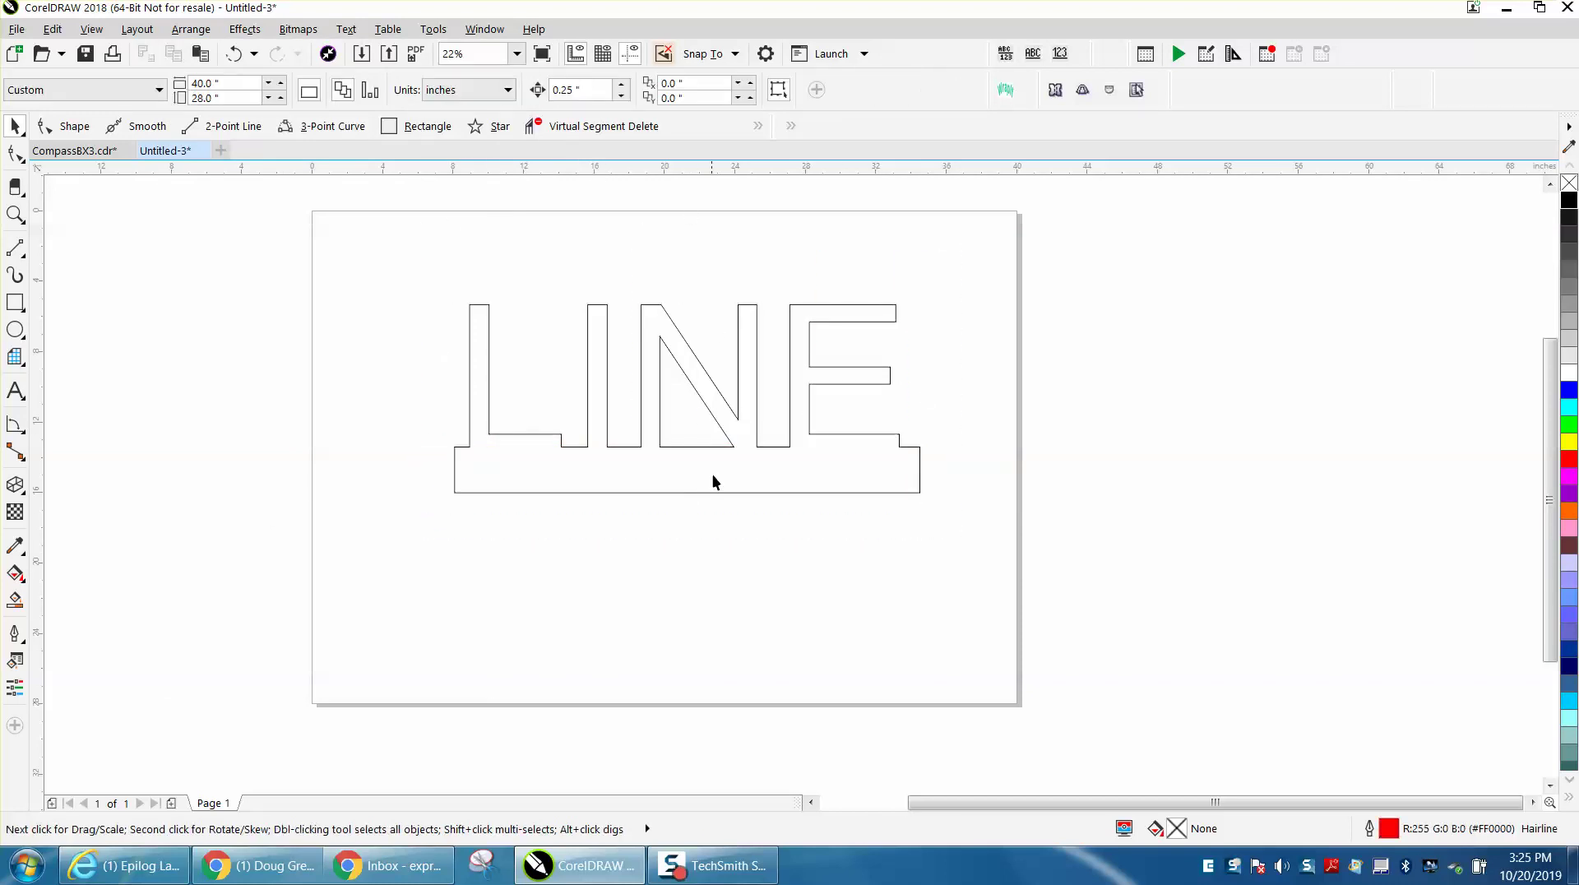
click(14, 607)
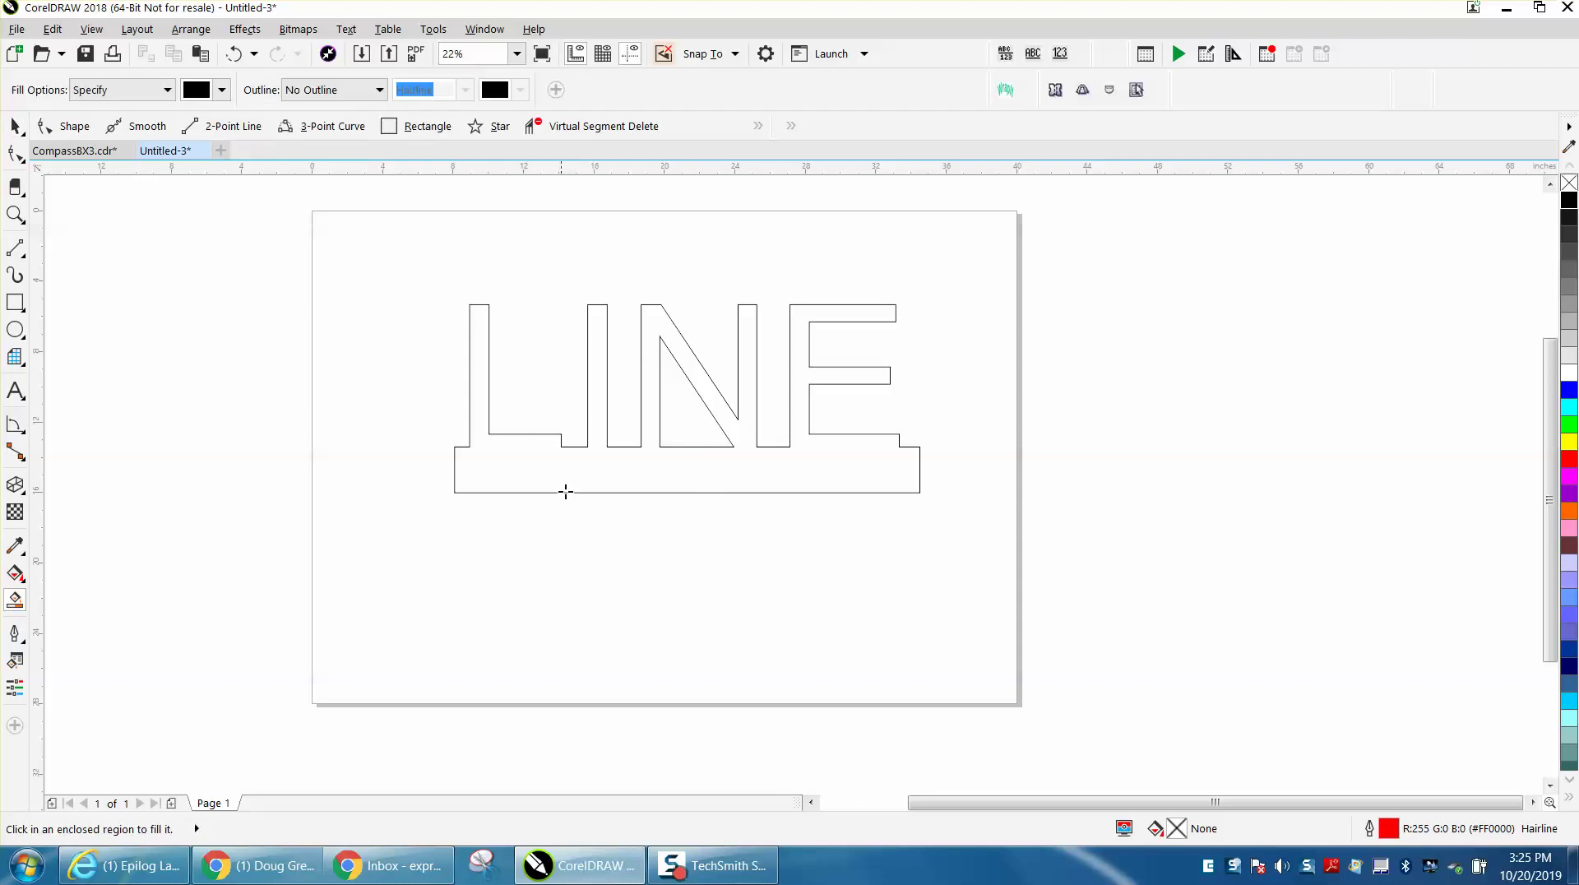
- Try black and red fills on the LINE shape, then remove the fill and nudge the curve left and down
click(578, 466)
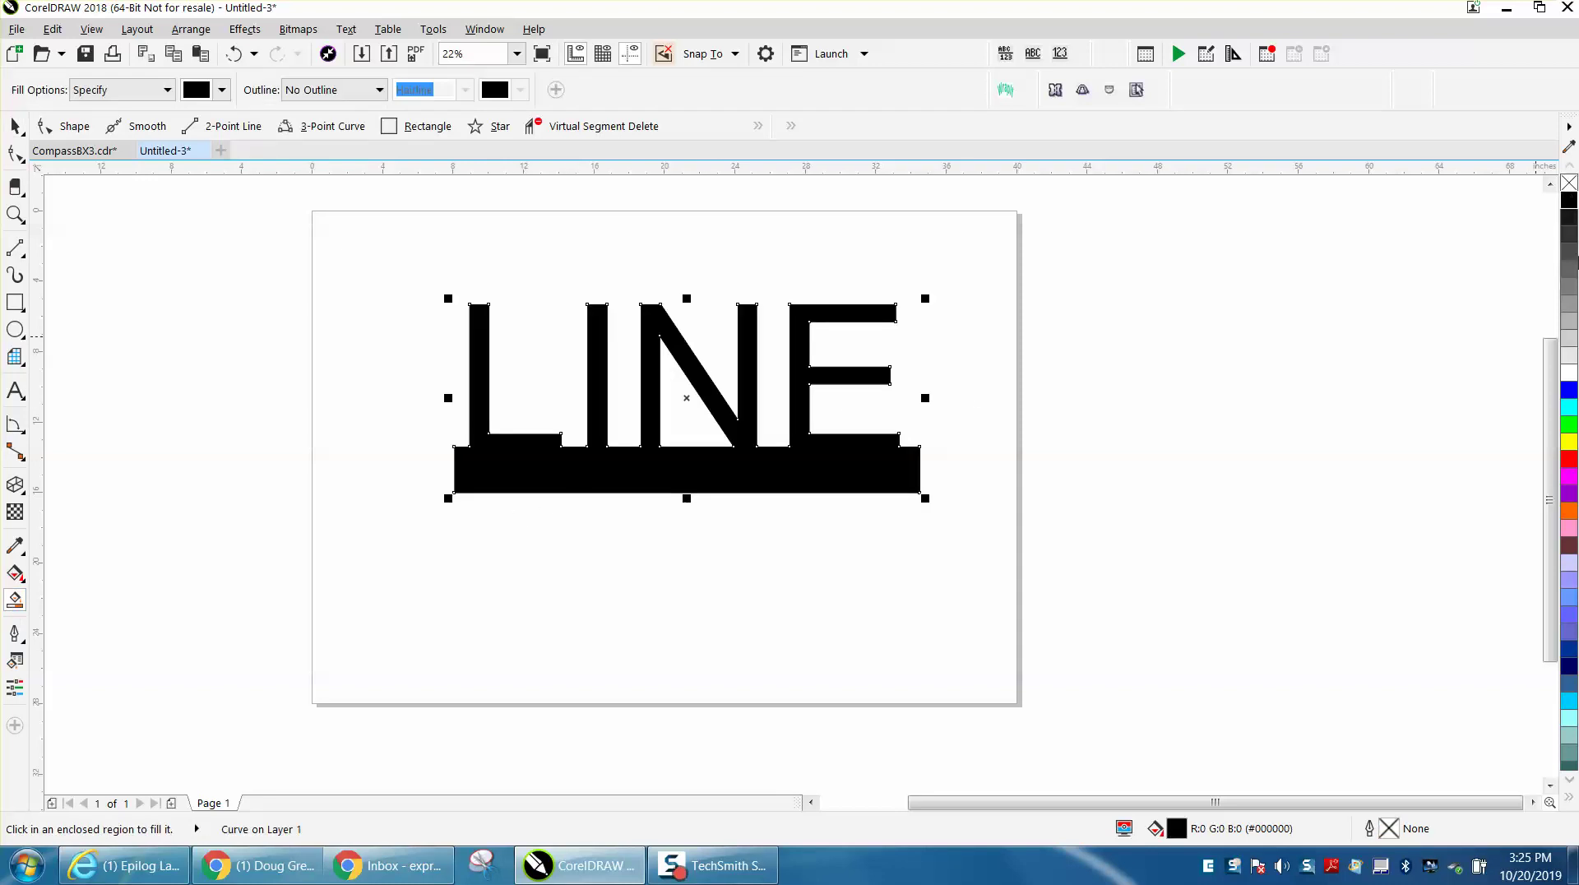
click(1569, 460)
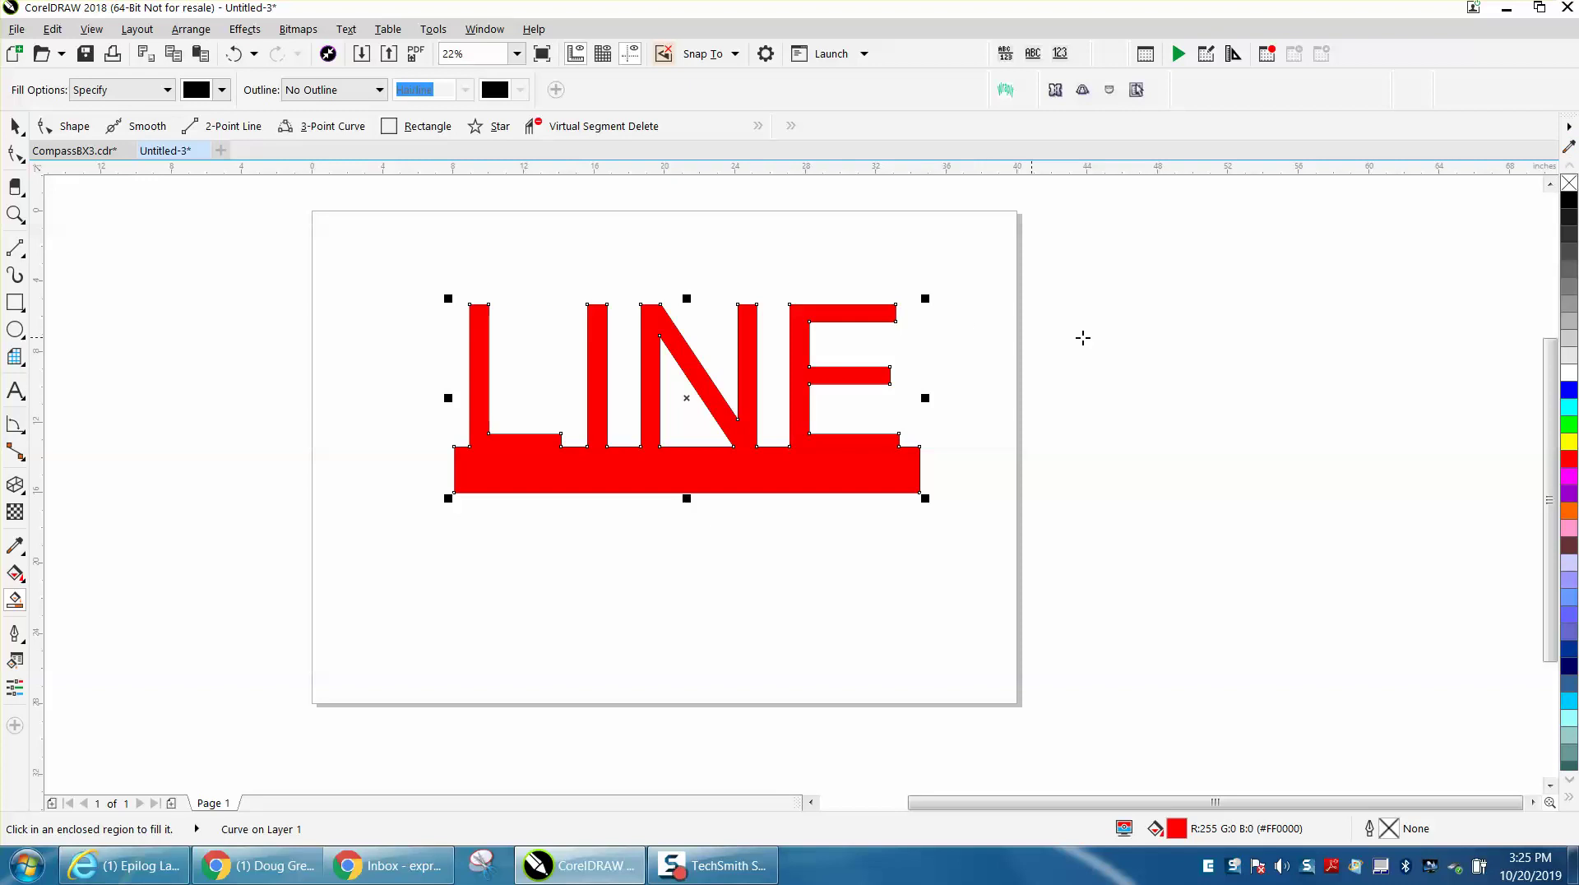
click(1569, 185)
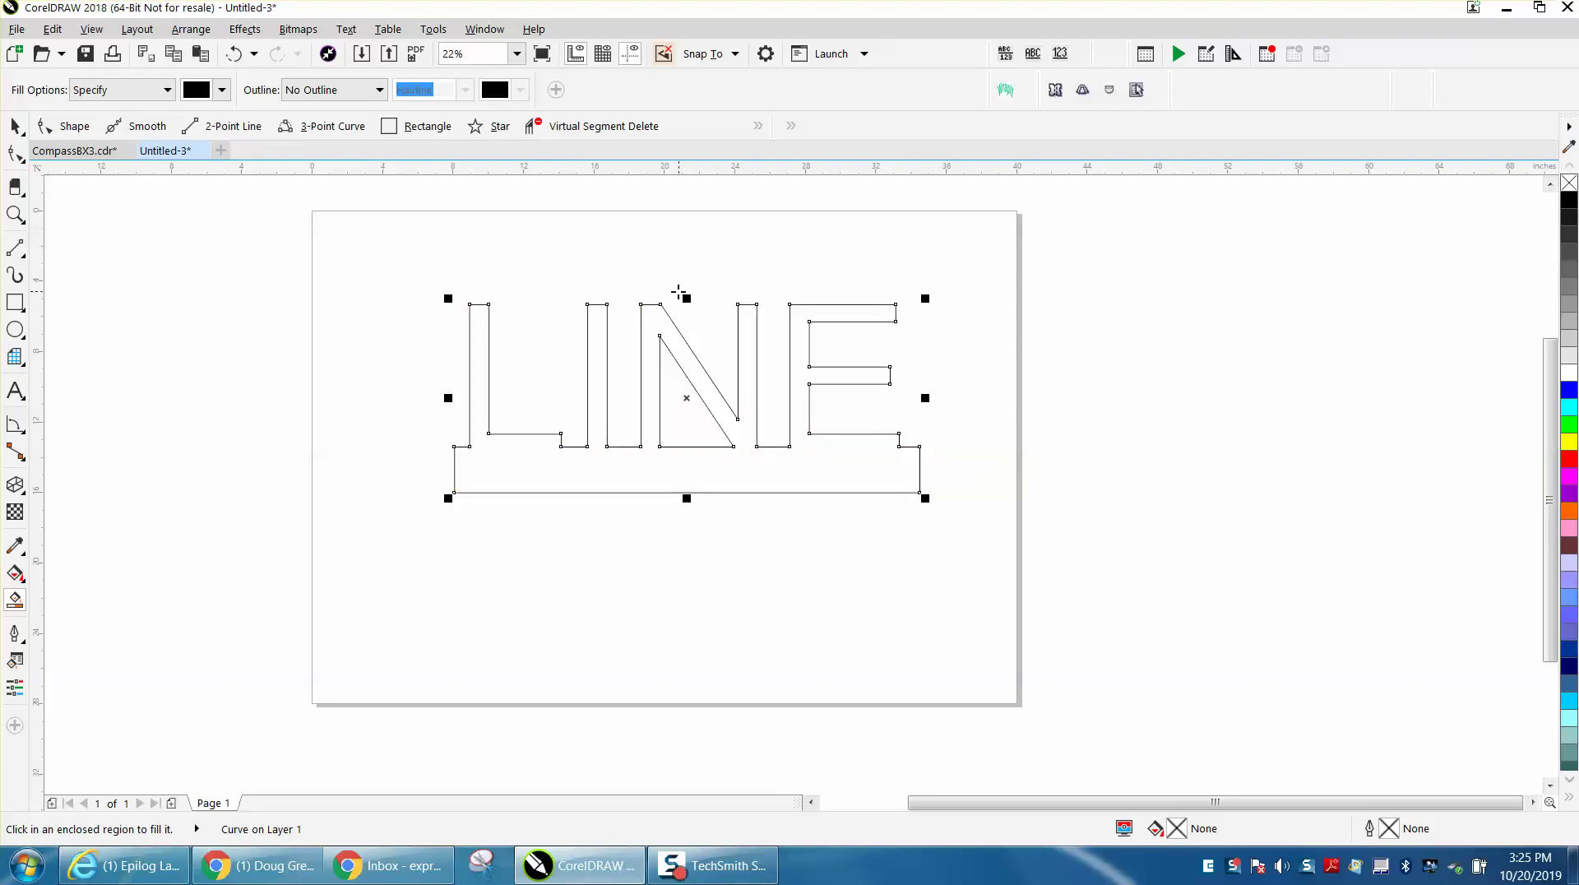
click(14, 126)
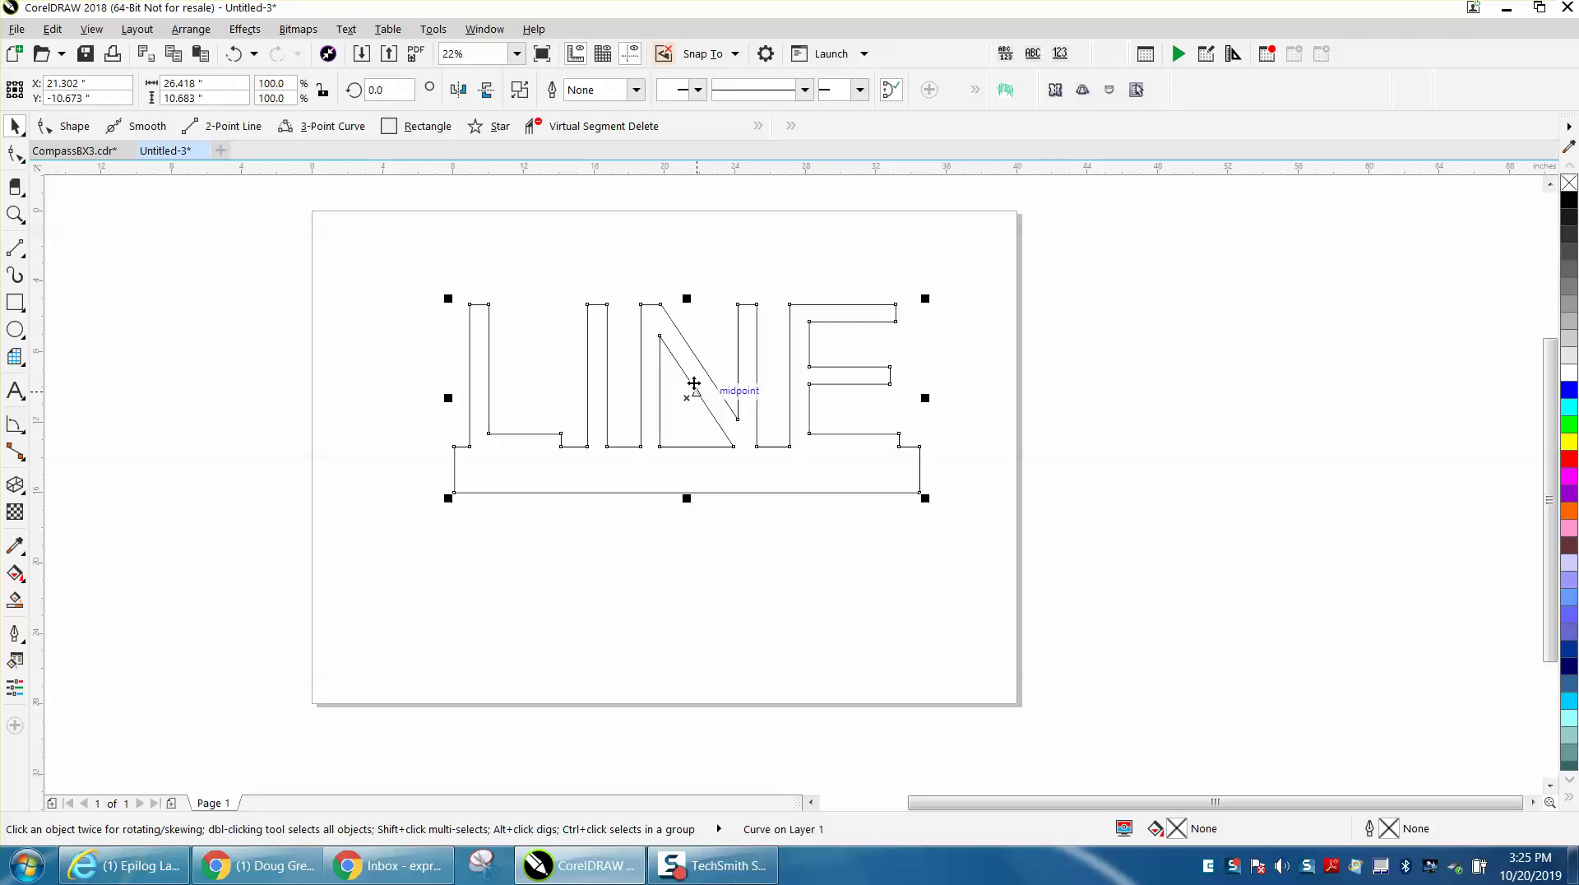
drag(694, 383, 657, 400)
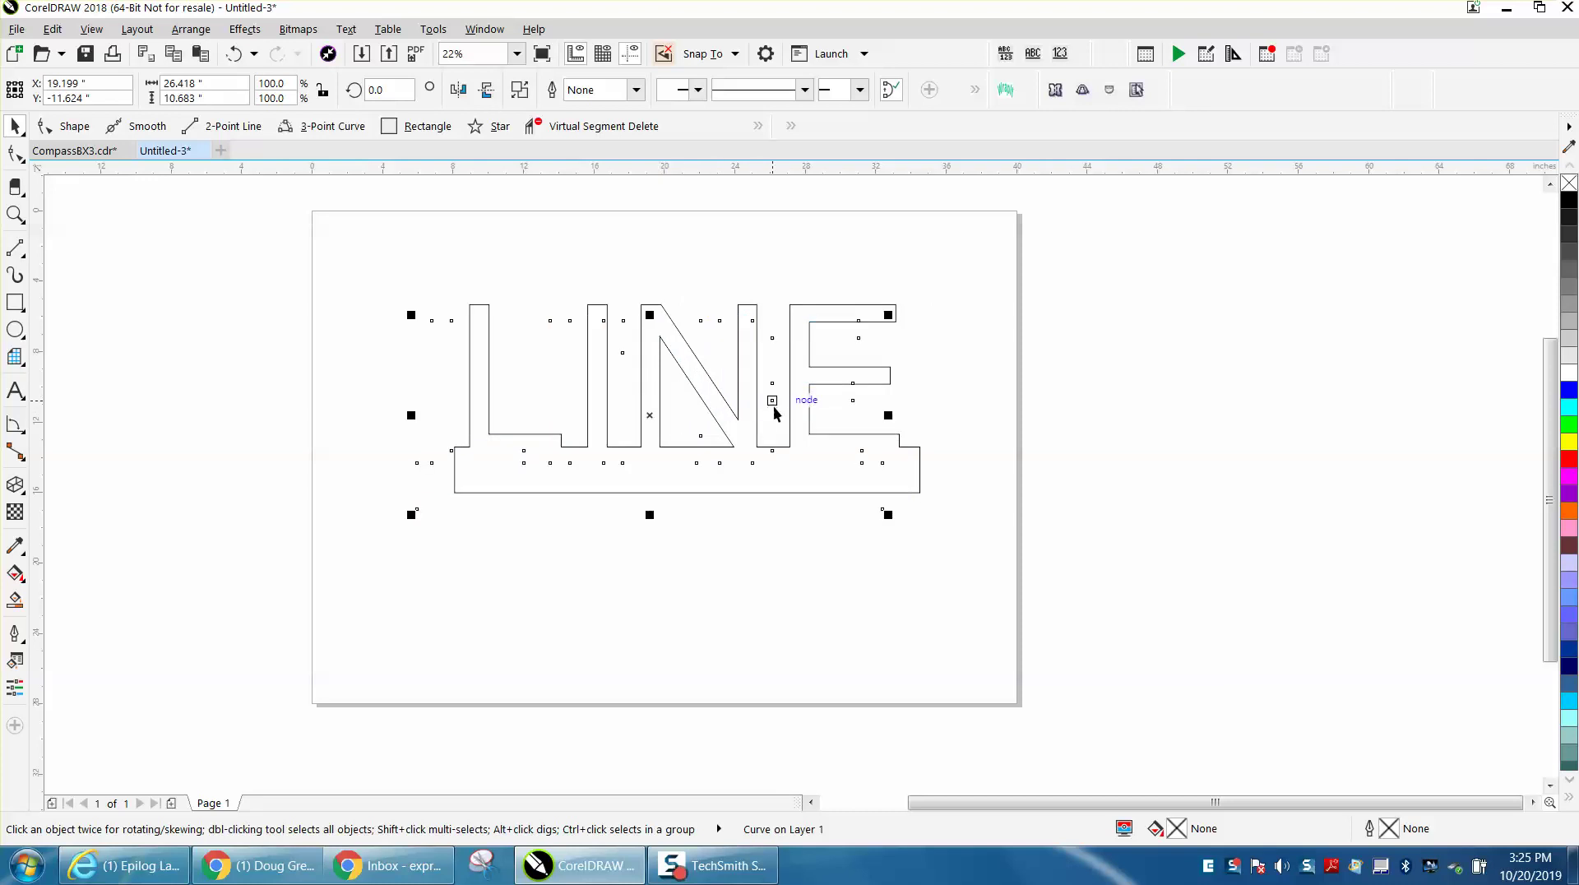
click(812, 383)
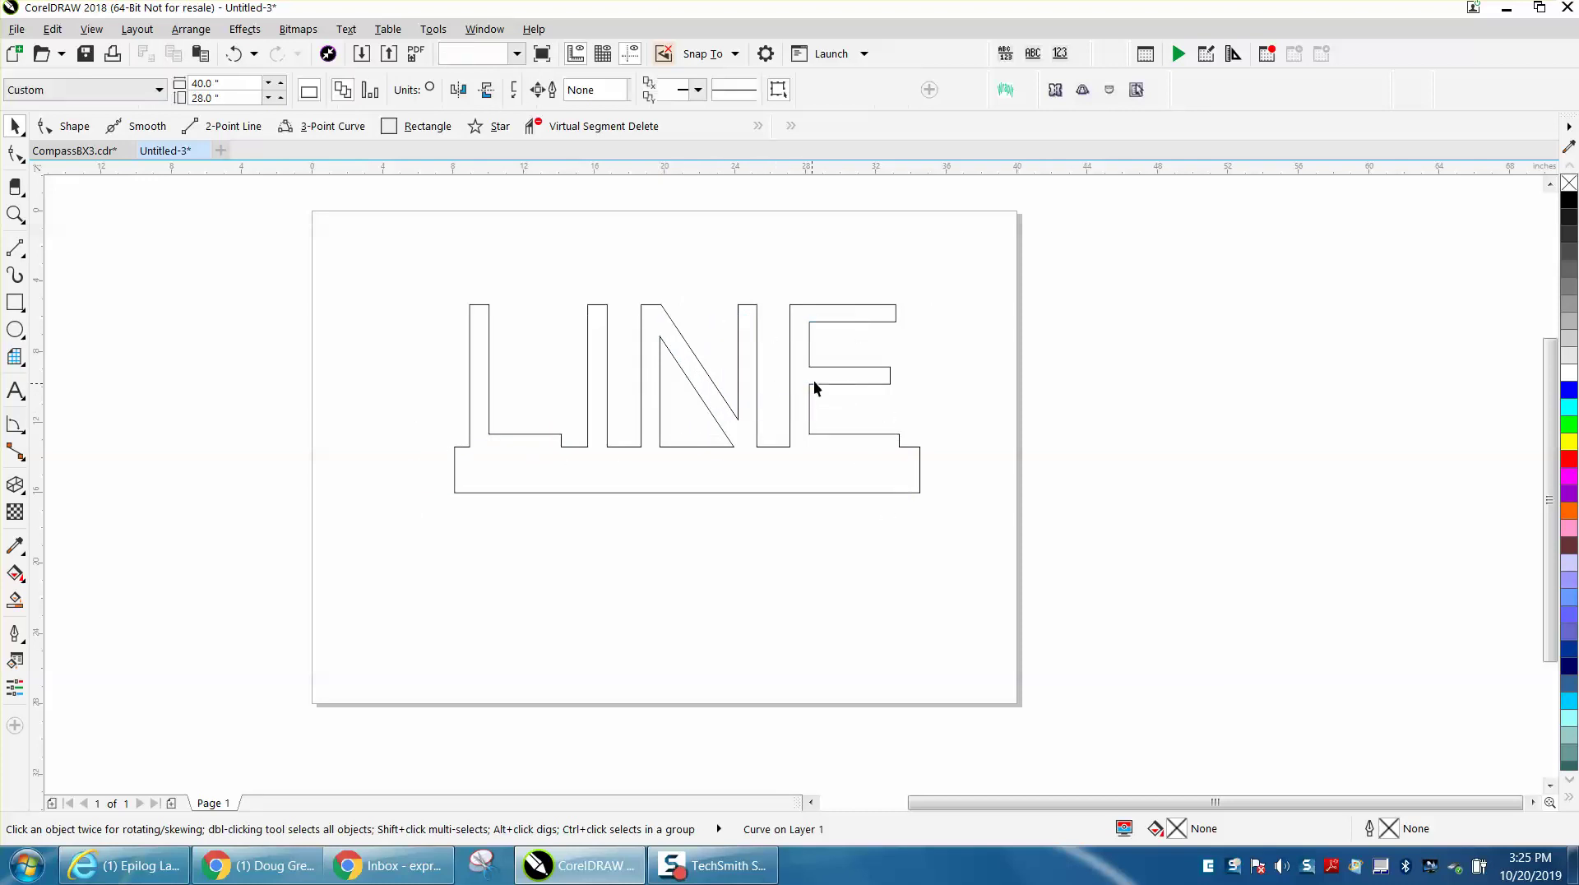
- Give the welded LINE curve no outline and a solid black fill
click(849, 321)
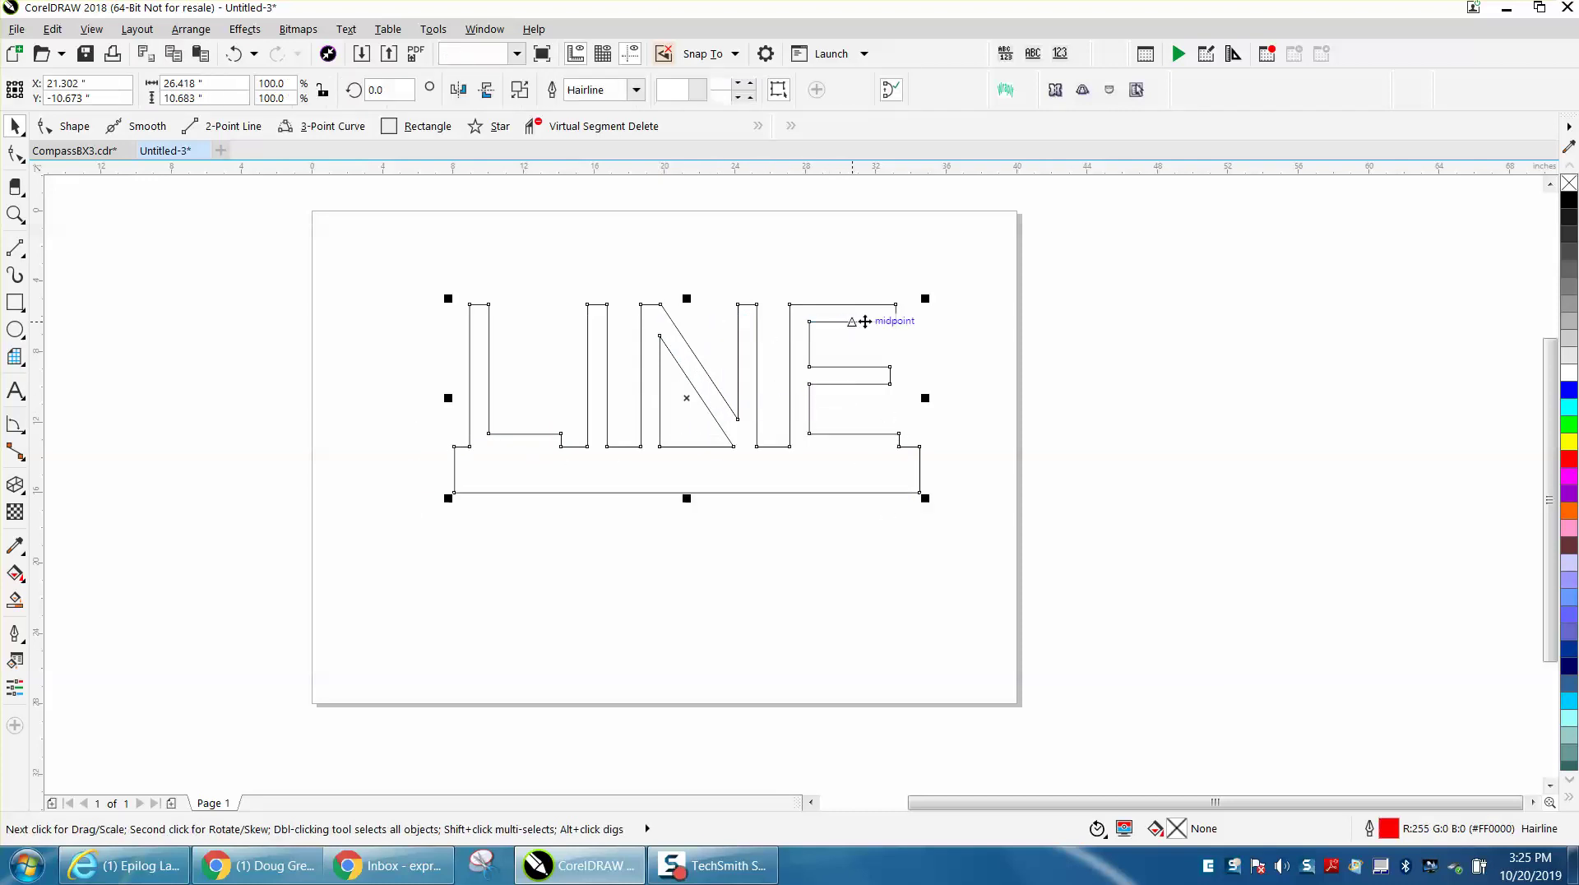
right_click(1569, 185)
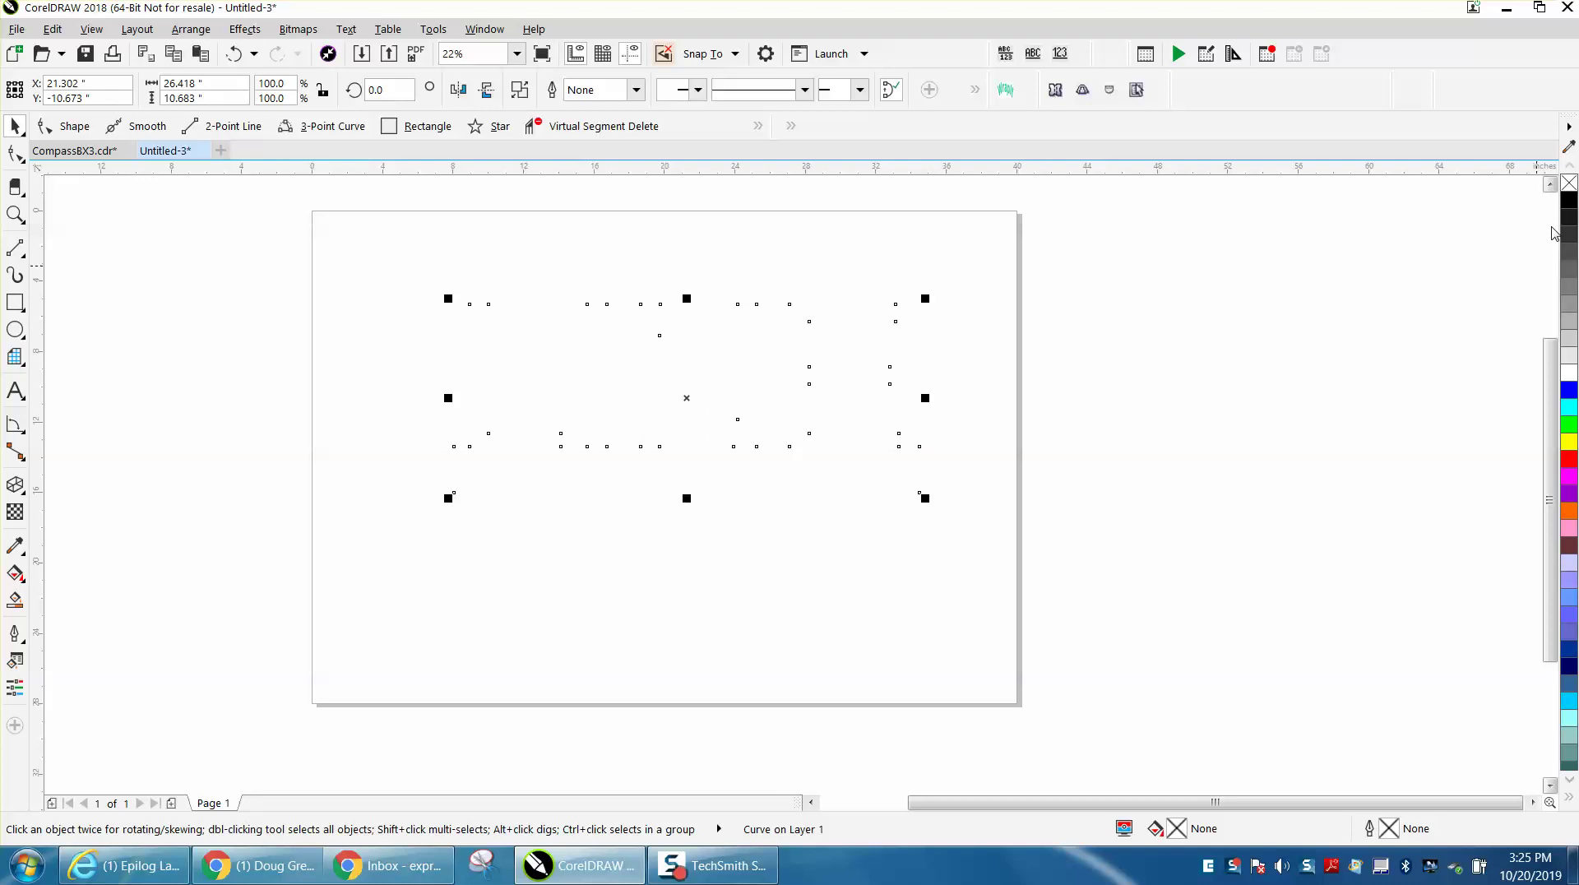
click(1569, 200)
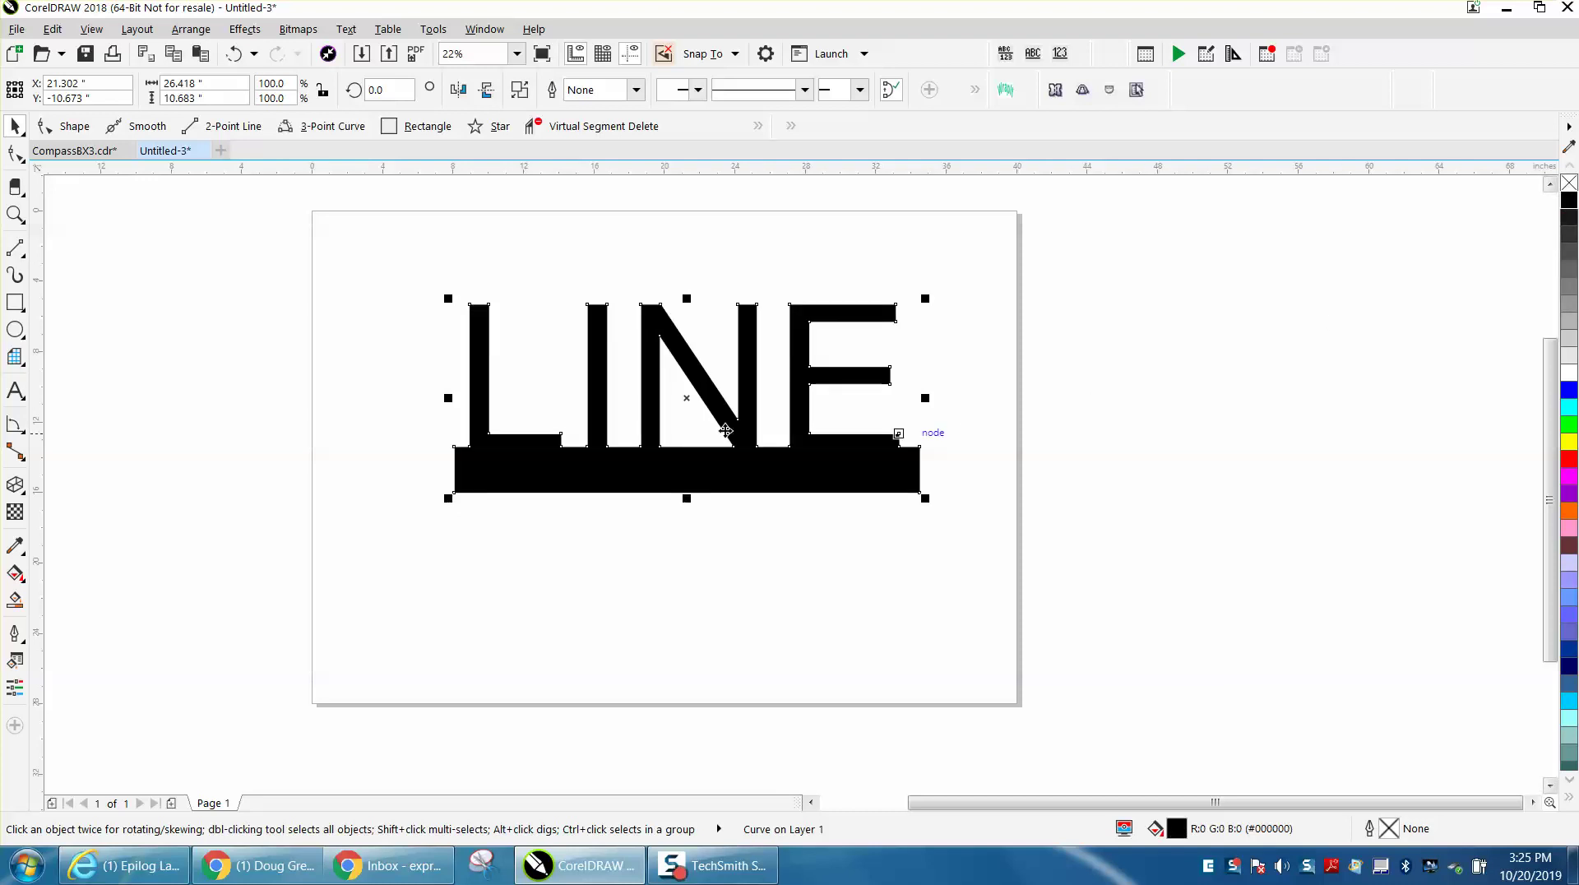